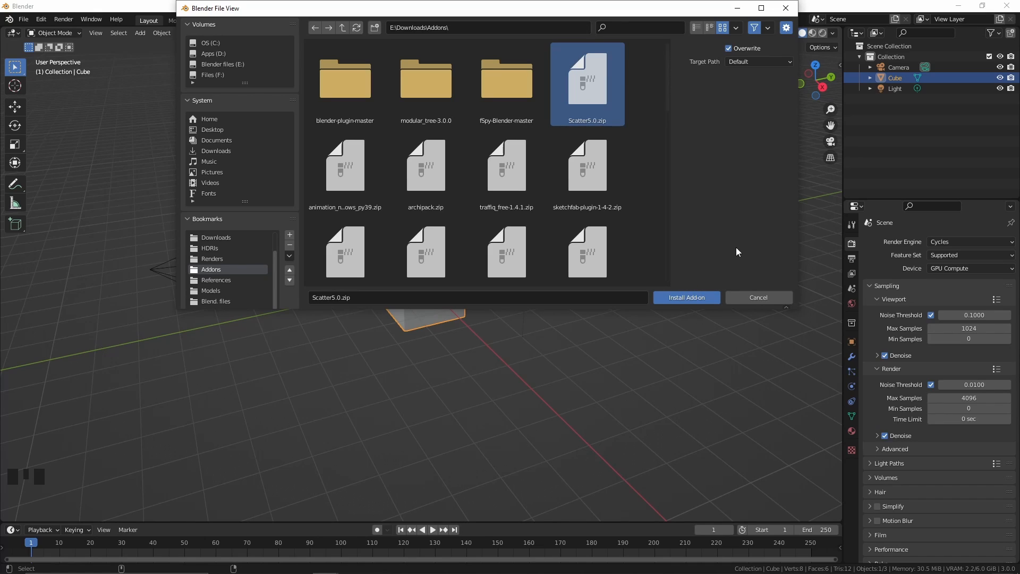
# Install the Scatter5.0.zip add-on and open the Scatter5 biome and preferences manager
pyautogui.press('Return')
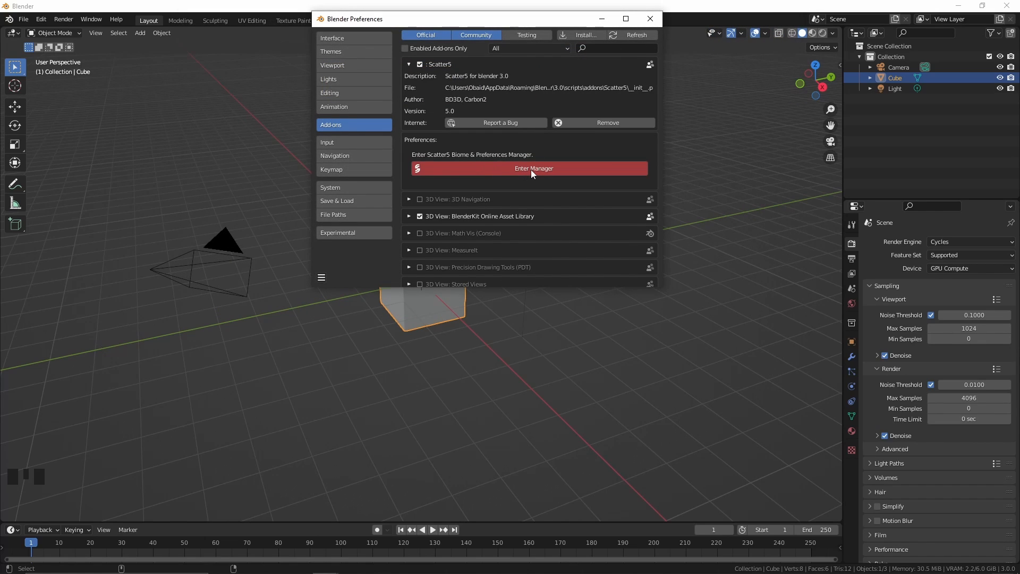
pyautogui.click(531, 170)
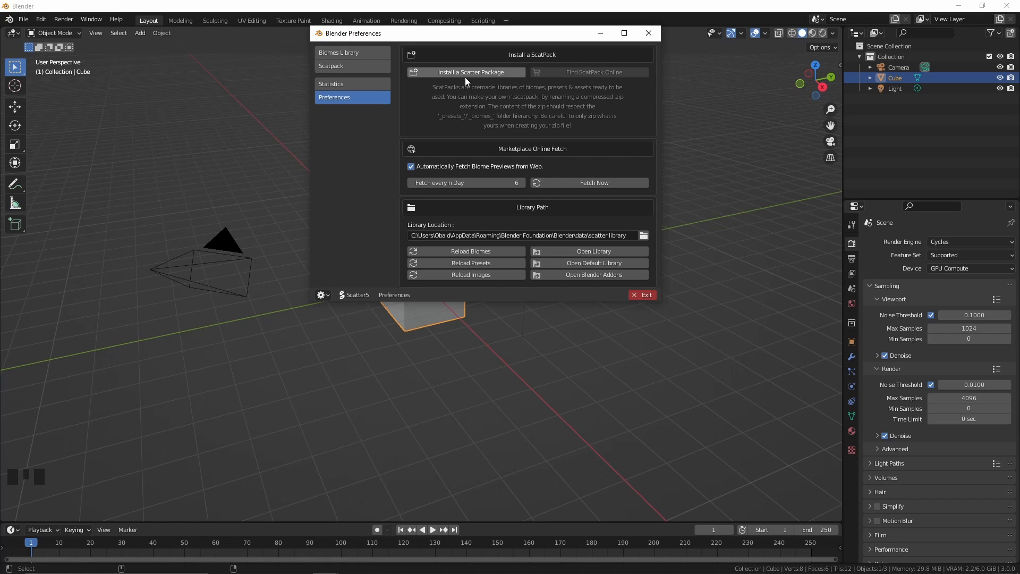
pyautogui.click(489, 72)
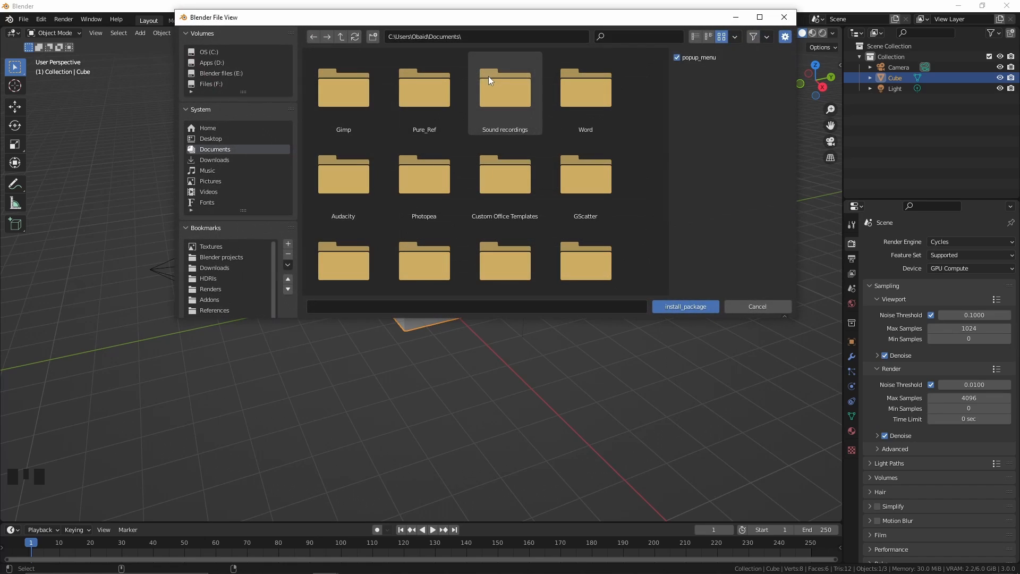
pyautogui.click(210, 300)
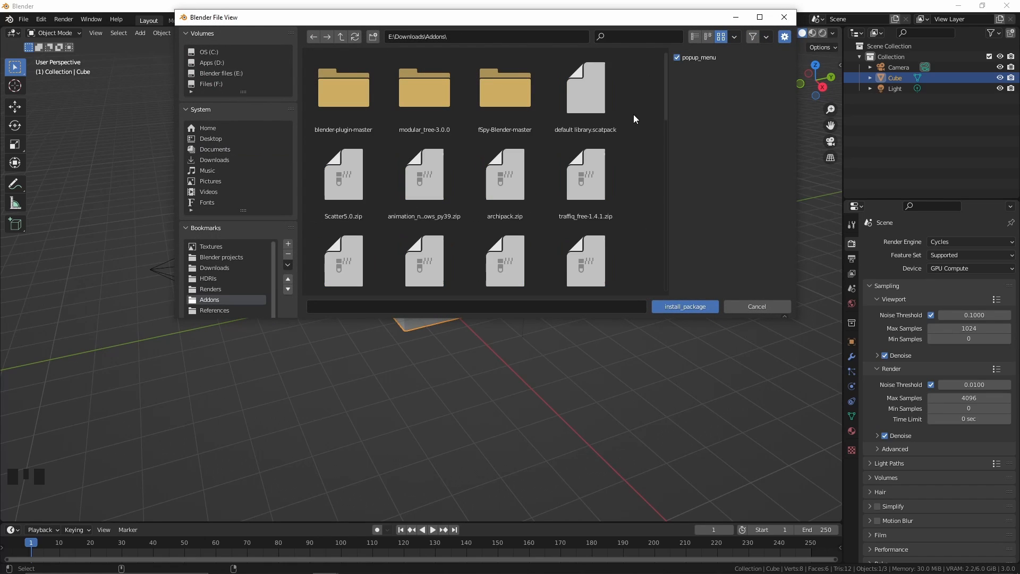
pyautogui.click(604, 95)
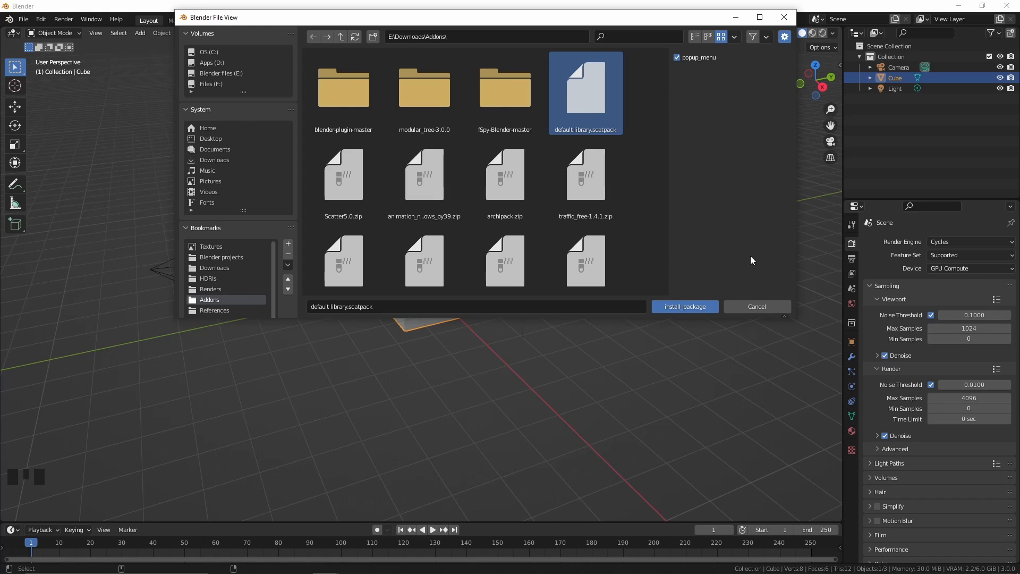
pyautogui.click(756, 305)
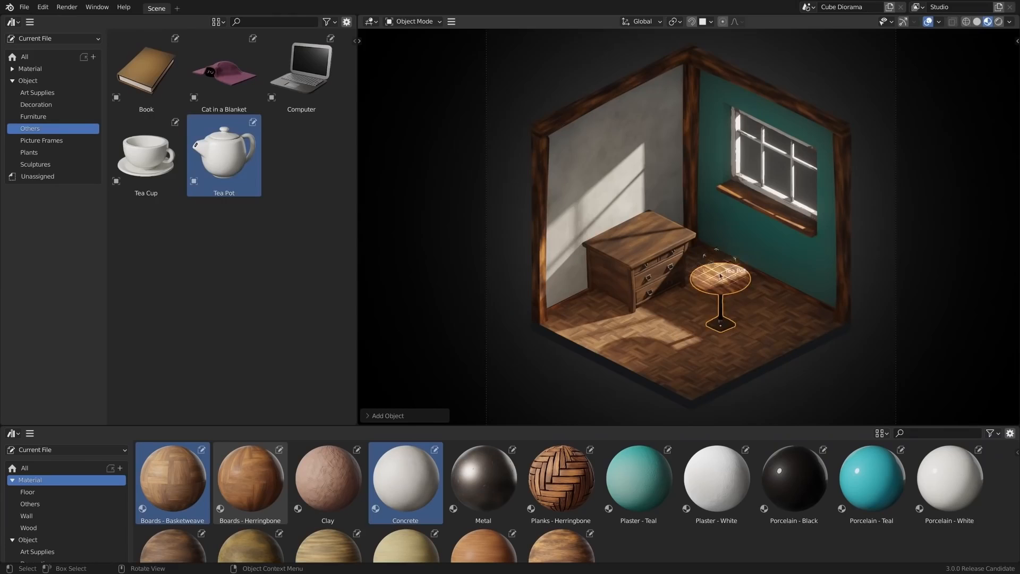
# Place the Tea Cup on the round table and the Bracken and Bluebell potted plants on the dresser
pyautogui.click(146, 154)
pyautogui.click(30, 153)
pyautogui.moveTo(224, 71); pyautogui.dragTo(650, 218)
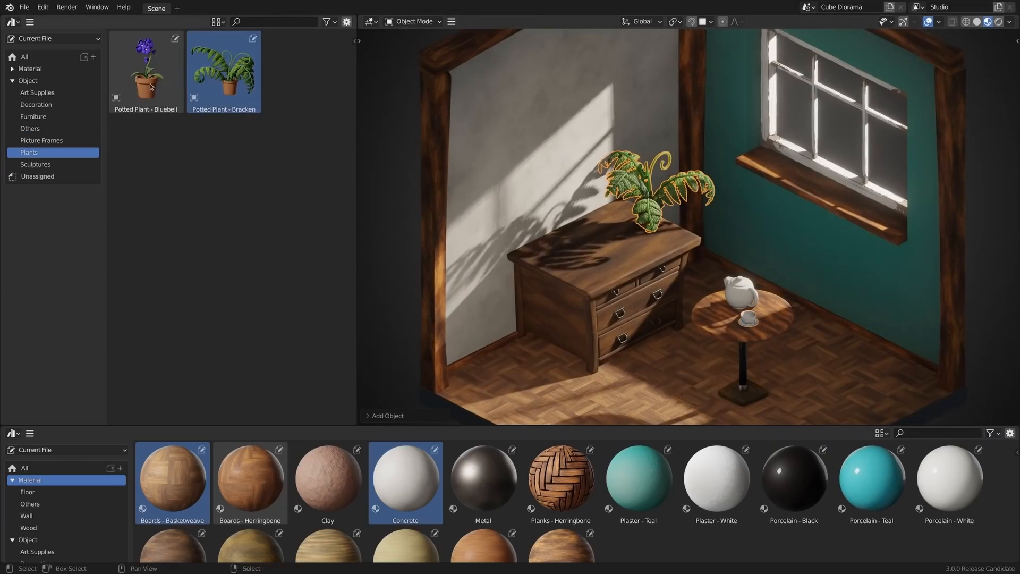
pyautogui.moveTo(146, 72); pyautogui.dragTo(560, 252)
# Apply a material from the material assets to the wooden dresser
pyautogui.scroll(-3, 484, 494)
pyautogui.click(484, 516)
pyautogui.moveTo(405, 515); pyautogui.dragTo(585, 319)
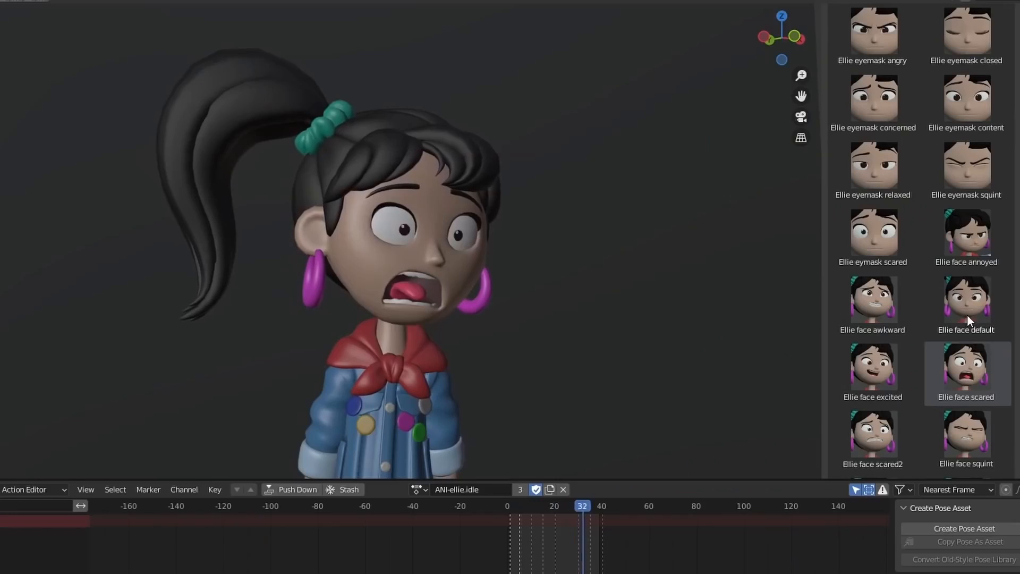
# Apply the Ellie face default pose and the Ellie face awkward pose to the character
pyautogui.doubleClick(966, 314)
pyautogui.doubleClick(881, 305)
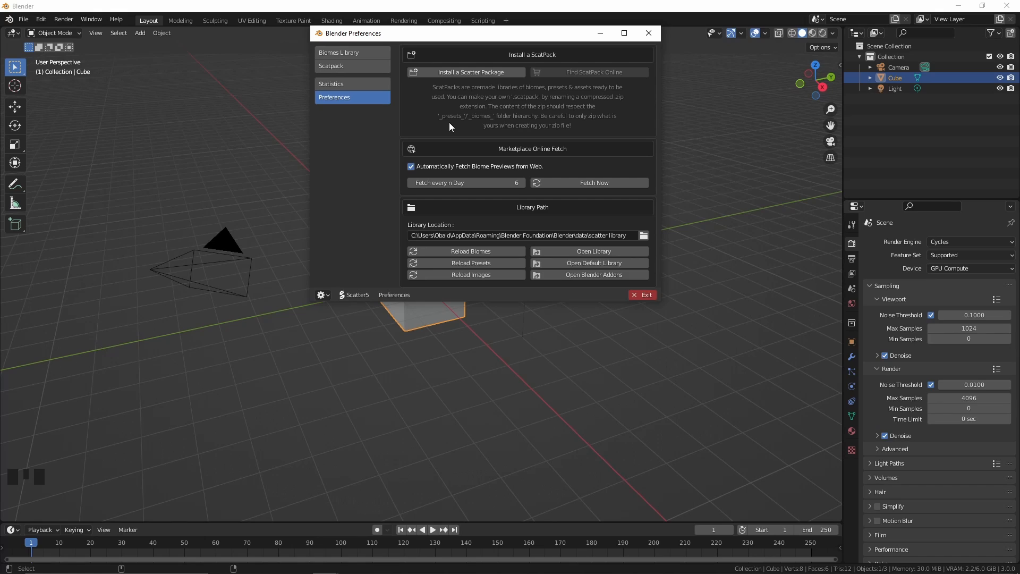
# Copy the library location path from the Scatter5 preferences and exit the manager
pyautogui.scroll(-1, 463, 202)
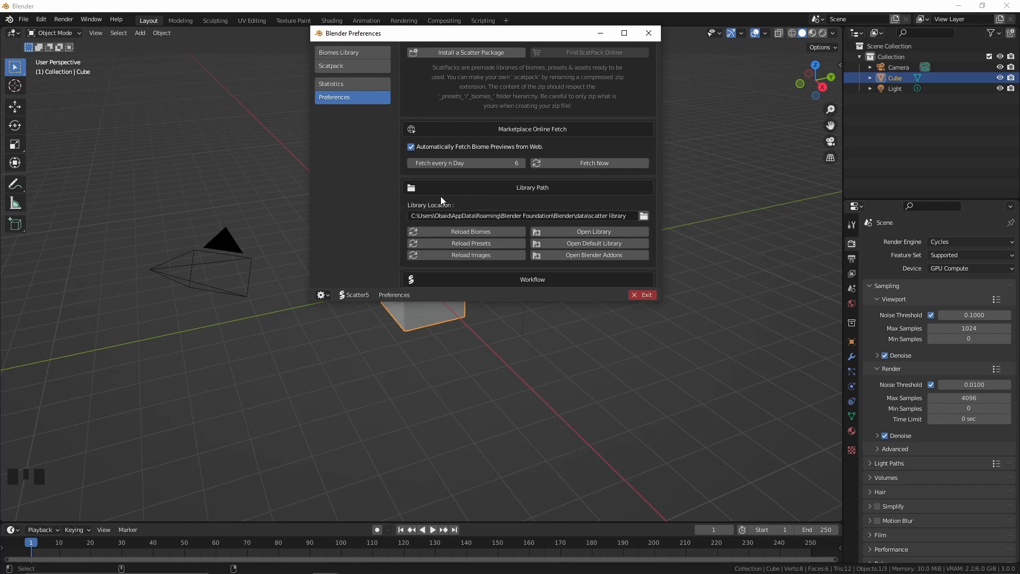
pyautogui.click(470, 216)
pyautogui.hotkey('ctrl', 'c')
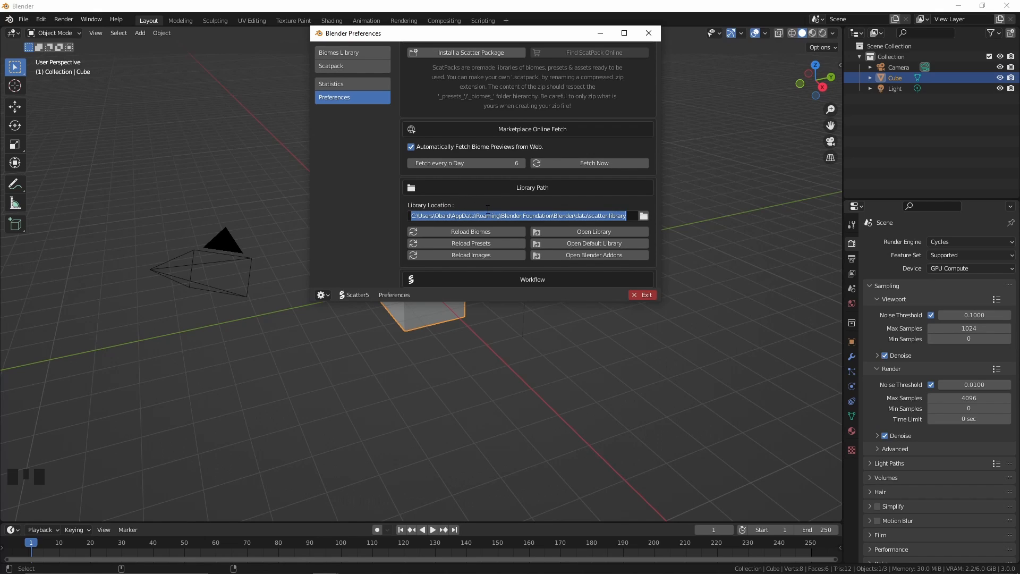
pyautogui.click(474, 204)
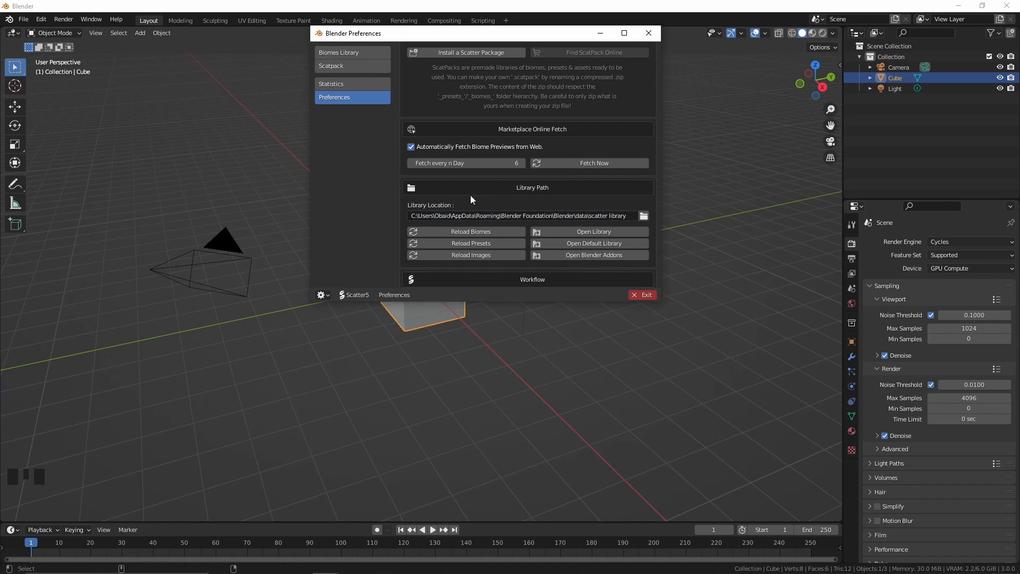
pyautogui.click(643, 295)
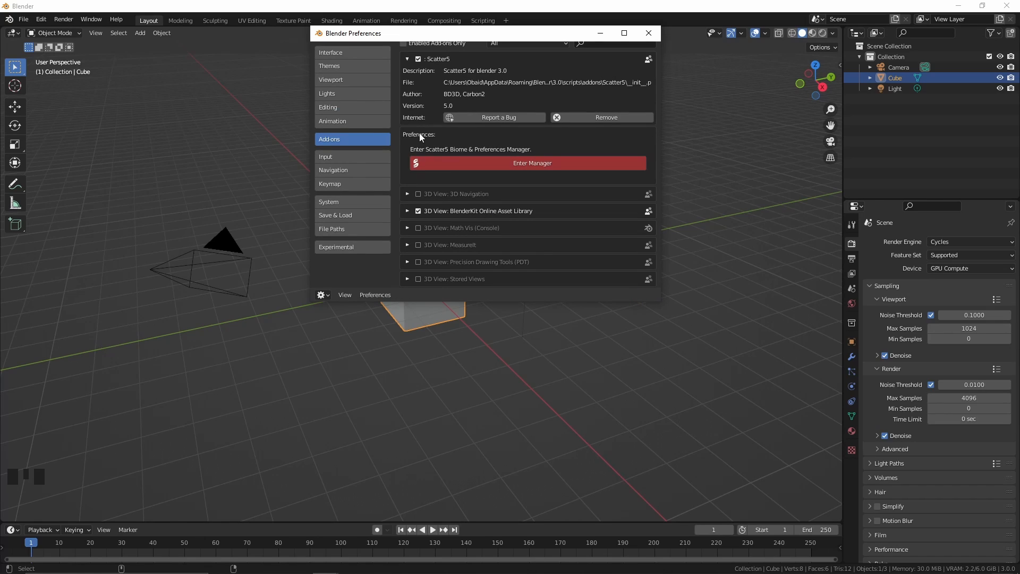
# Add the folder at the copied scatter library path as a new asset library and save the preferences
pyautogui.click(368, 228)
pyautogui.scroll(-2, 464, 236)
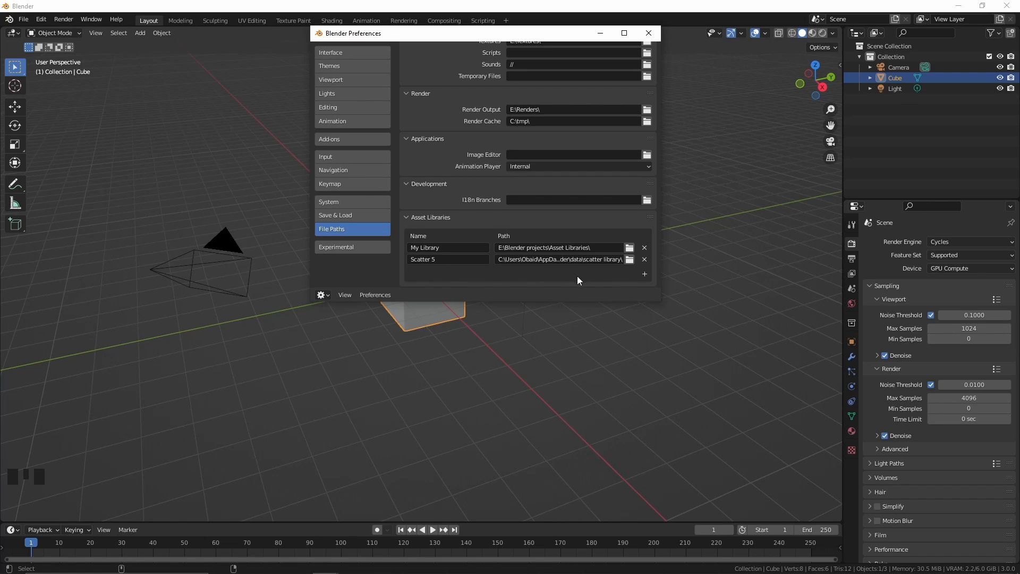
pyautogui.click(645, 274)
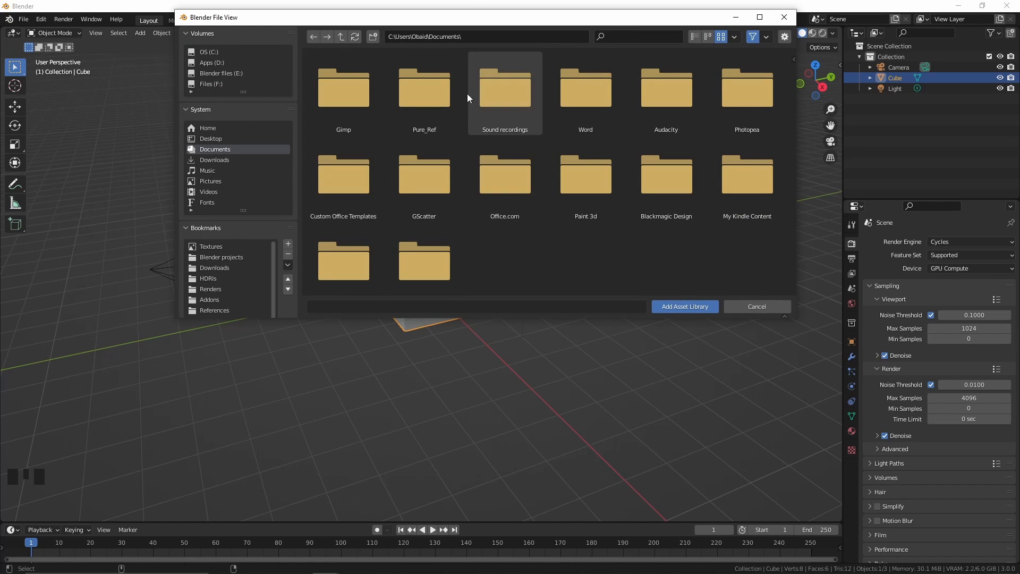
pyautogui.click(472, 36)
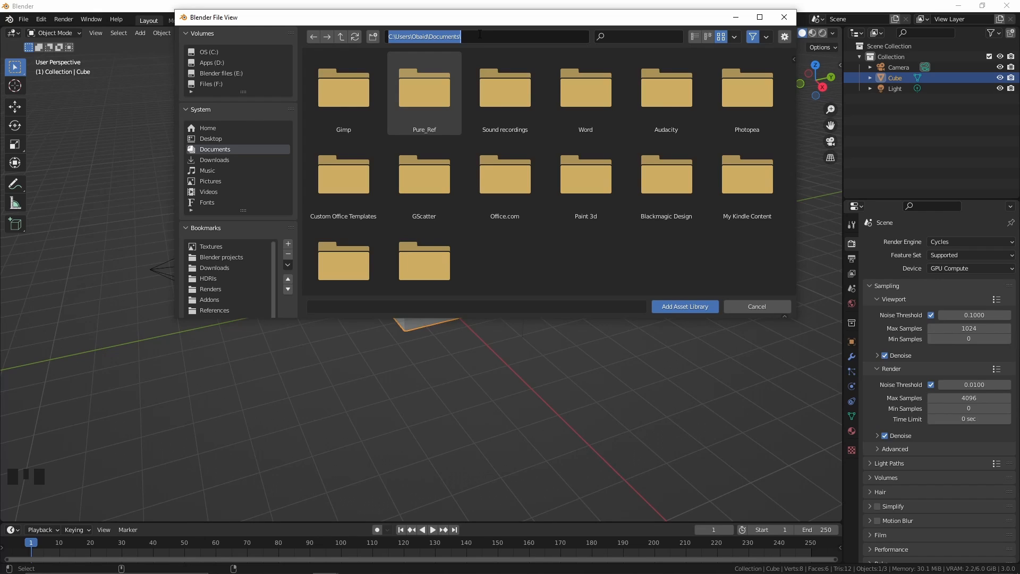
pyautogui.hotkey('ctrl', 'v')
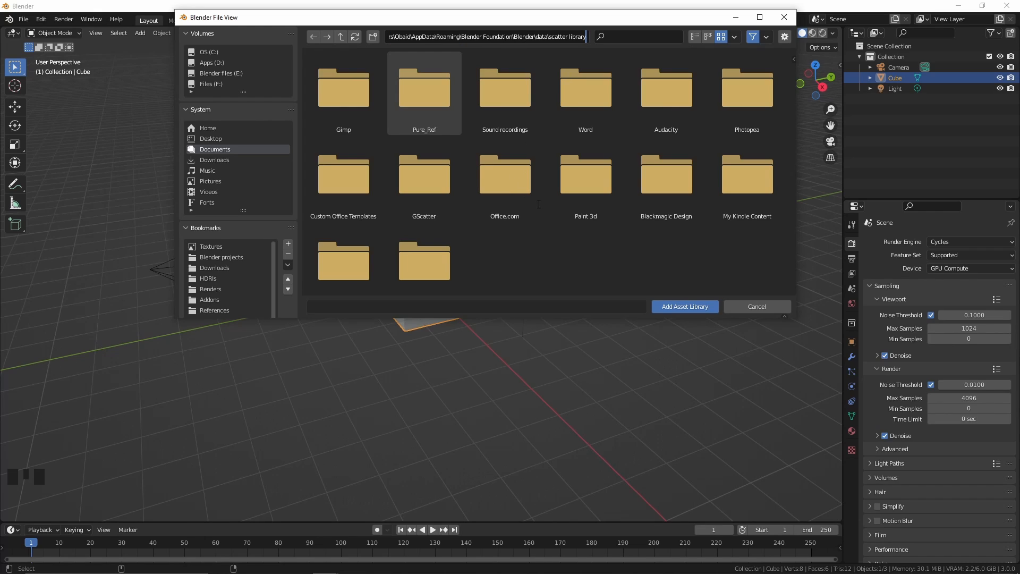
pyautogui.press('Return')
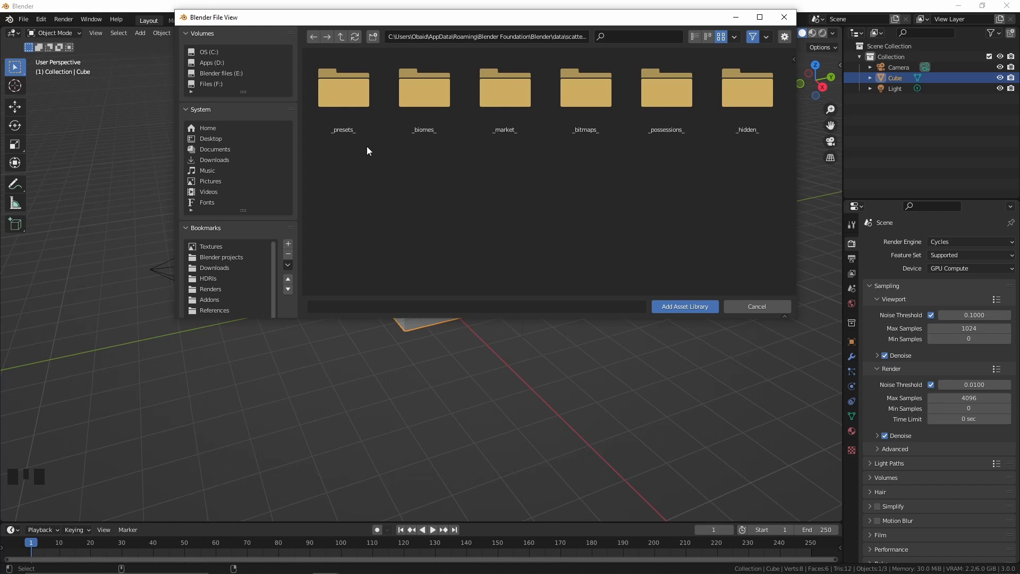
pyautogui.click(685, 307)
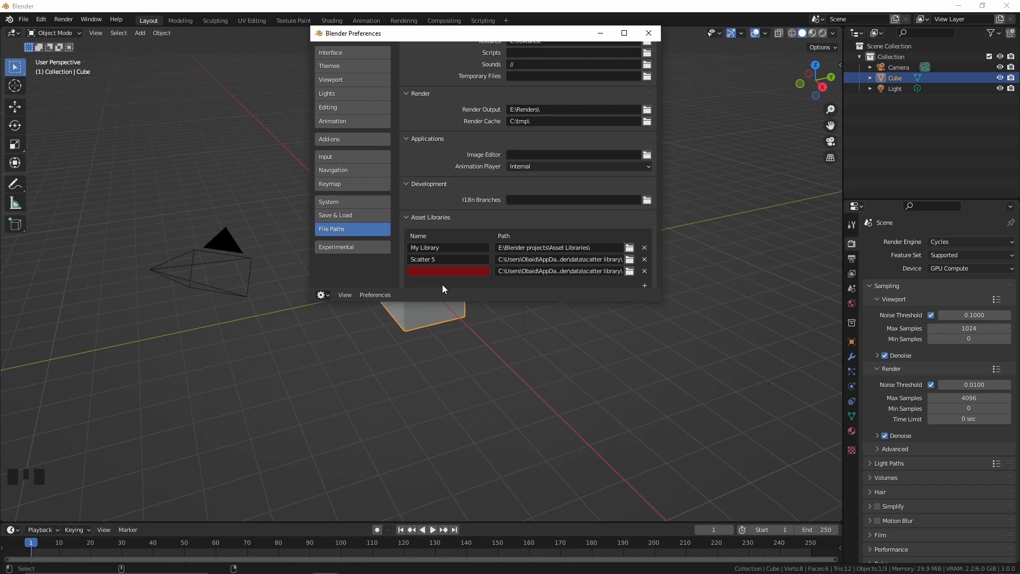
pyautogui.click(388, 293)
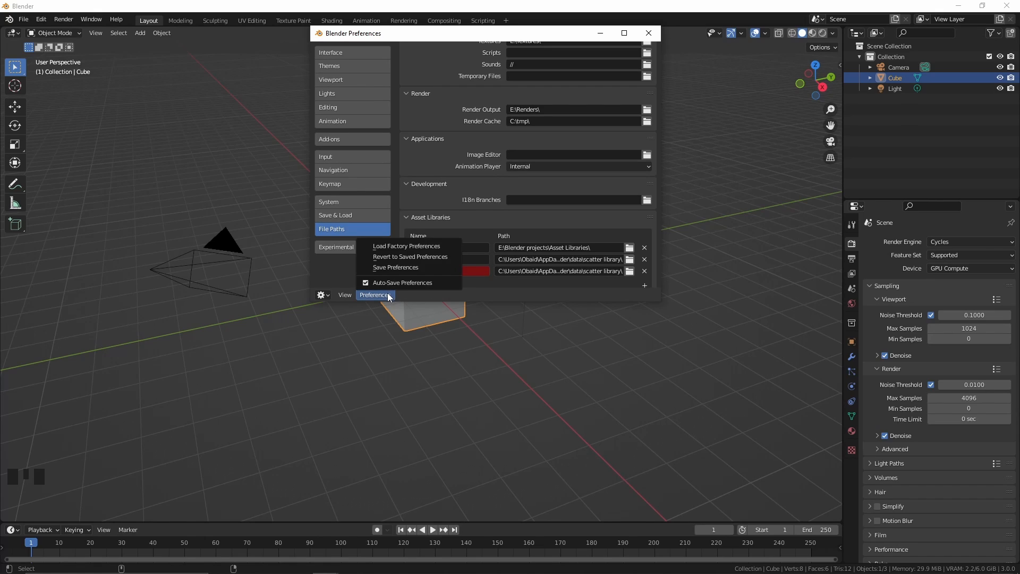
pyautogui.click(384, 267)
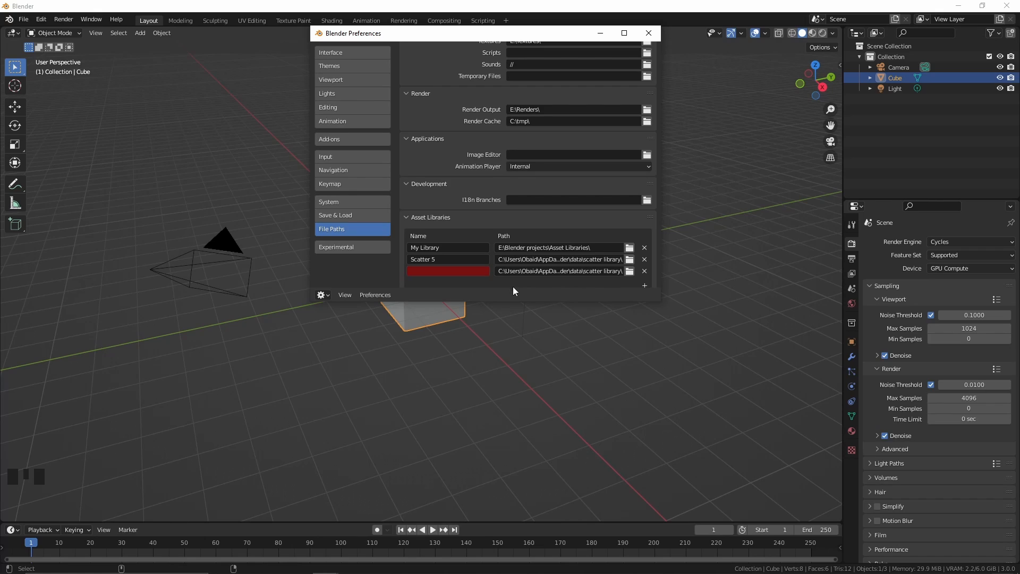
# Remove the unnamed duplicate scatter library entry from the asset libraries and close the preferences
pyautogui.click(645, 271)
pyautogui.scroll(2, 598, 270)
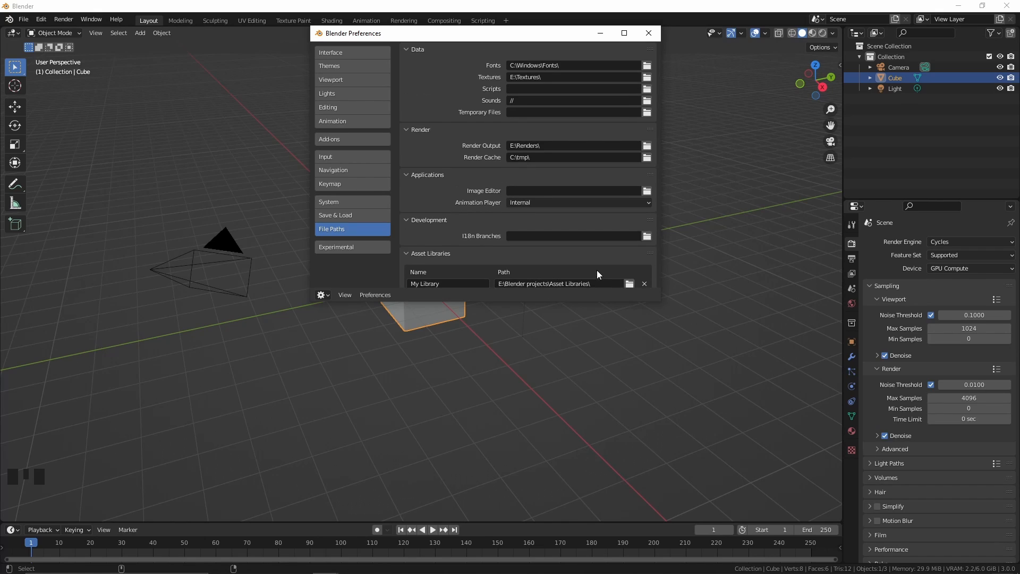
pyautogui.scroll(-1, 508, 227)
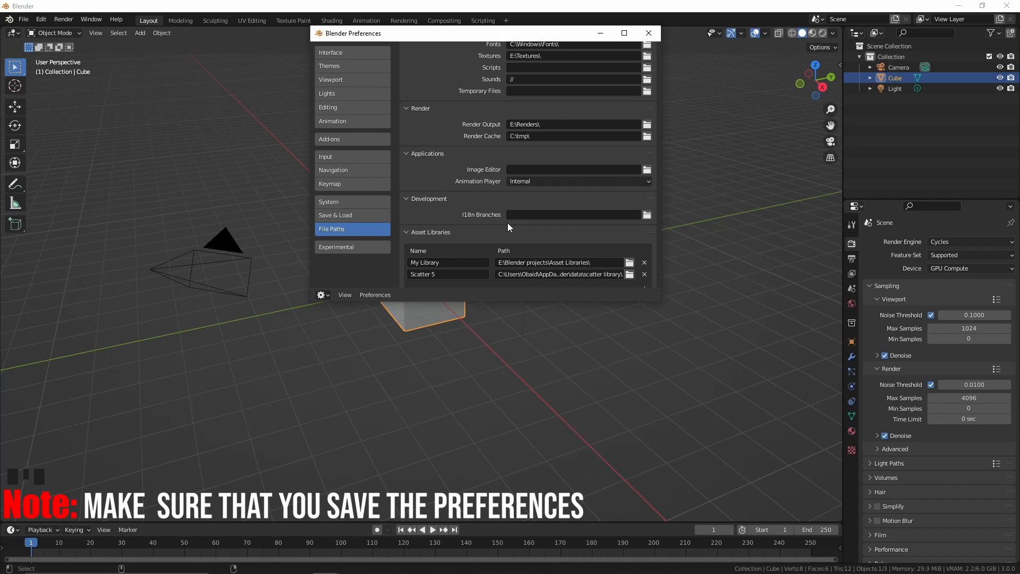
pyautogui.scroll(1, 508, 228)
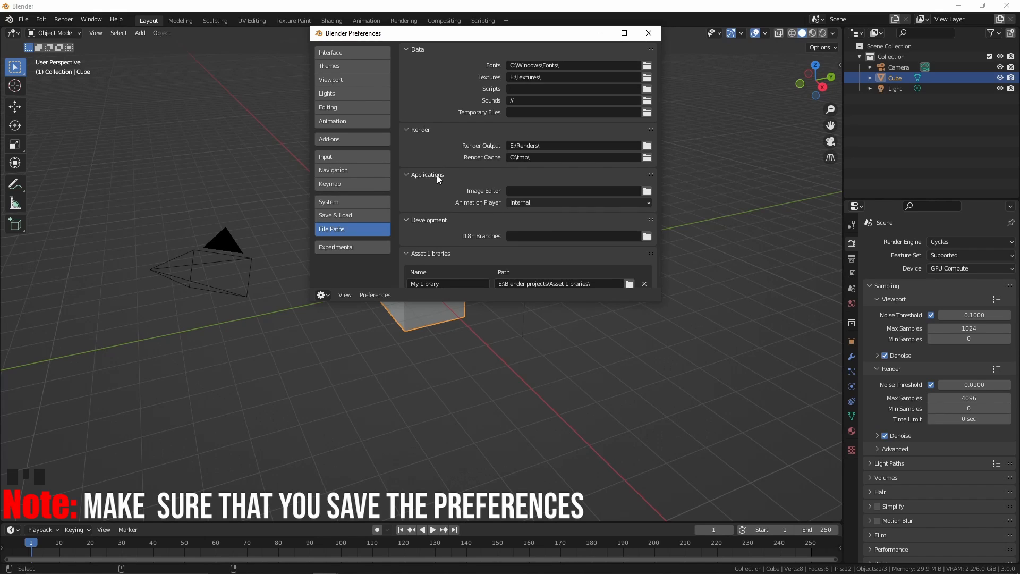
pyautogui.click(649, 35)
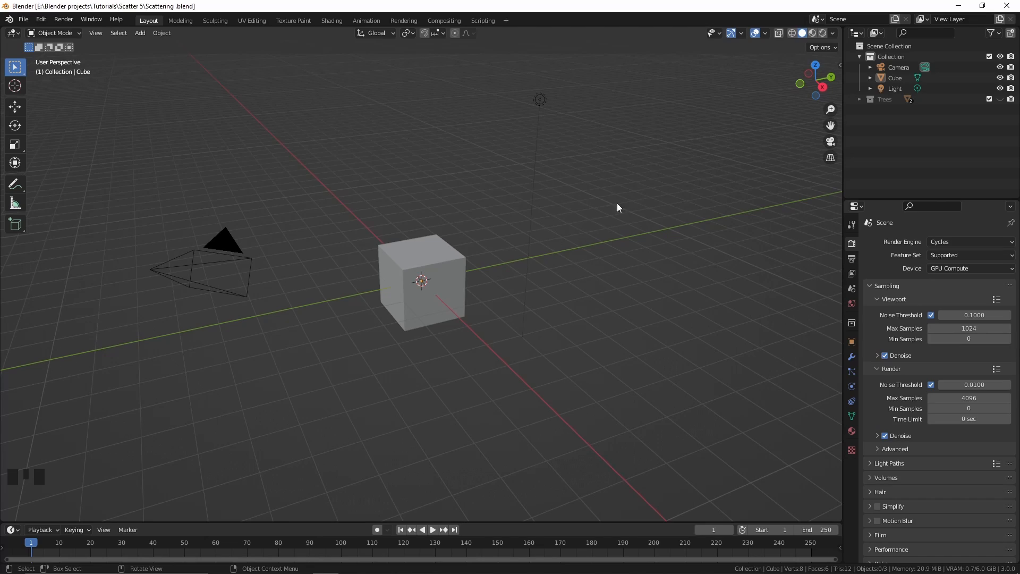
# Delete the default camera, cube and light from the scene
pyautogui.press('a')
pyautogui.press('x')
pyautogui.click(619, 219)
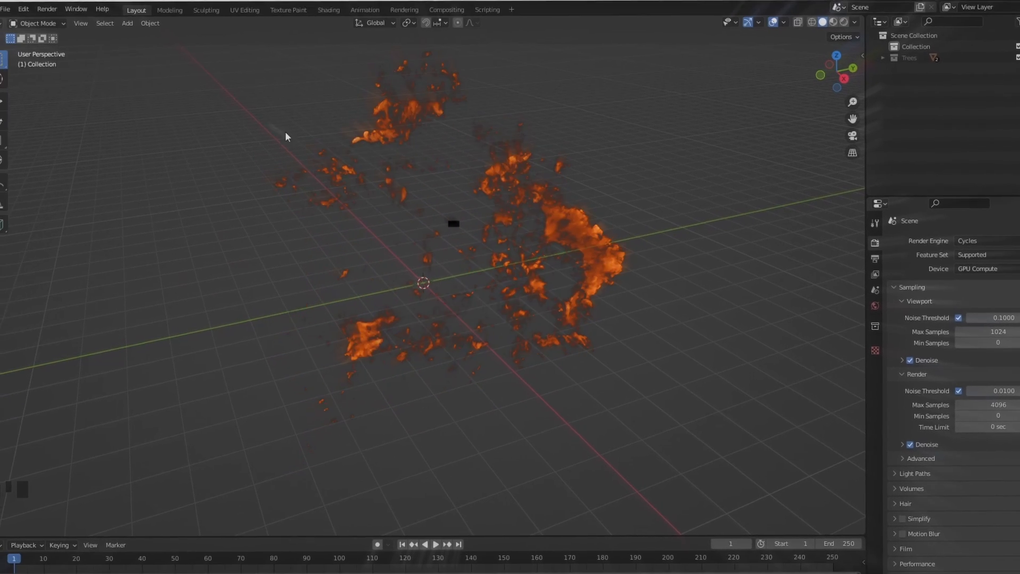
# Add a plane mesh at the centre of the scene
pyautogui.hotkey('shift', 'a')
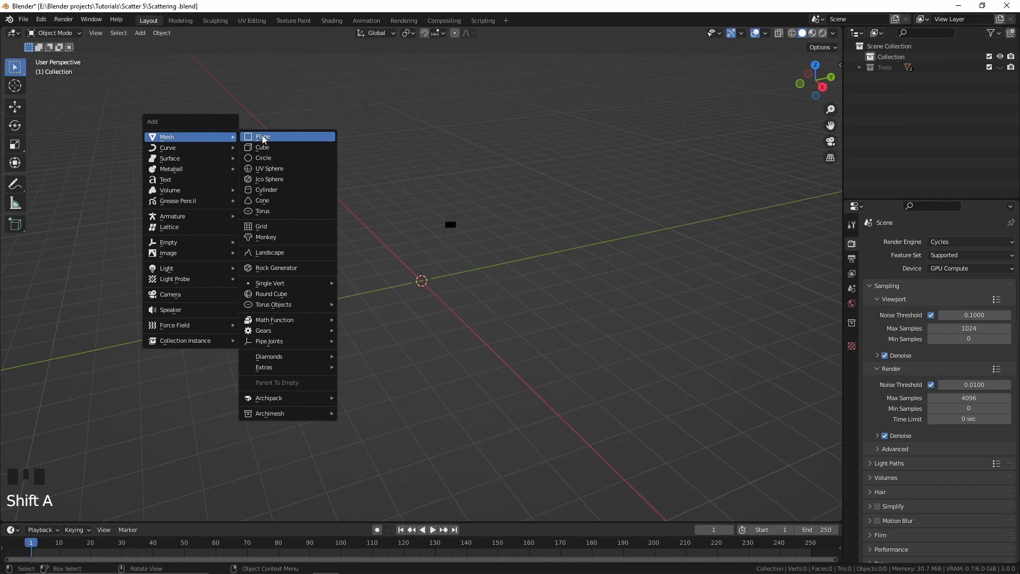
pyautogui.click(292, 136)
pyautogui.scroll(1, 282, 210)
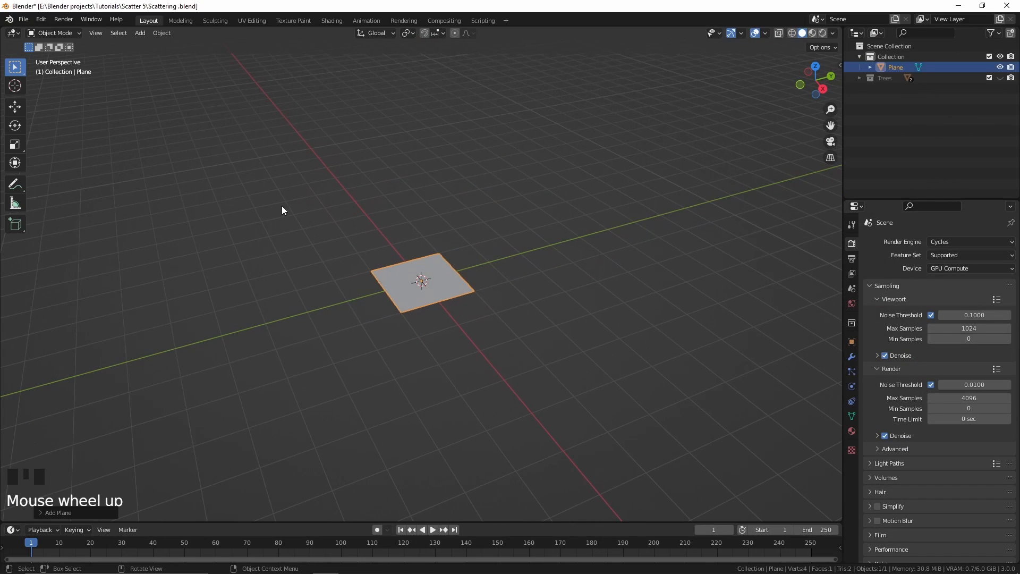
# Scale the plane by a factor of 10 and apply its scale
pyautogui.press('s')
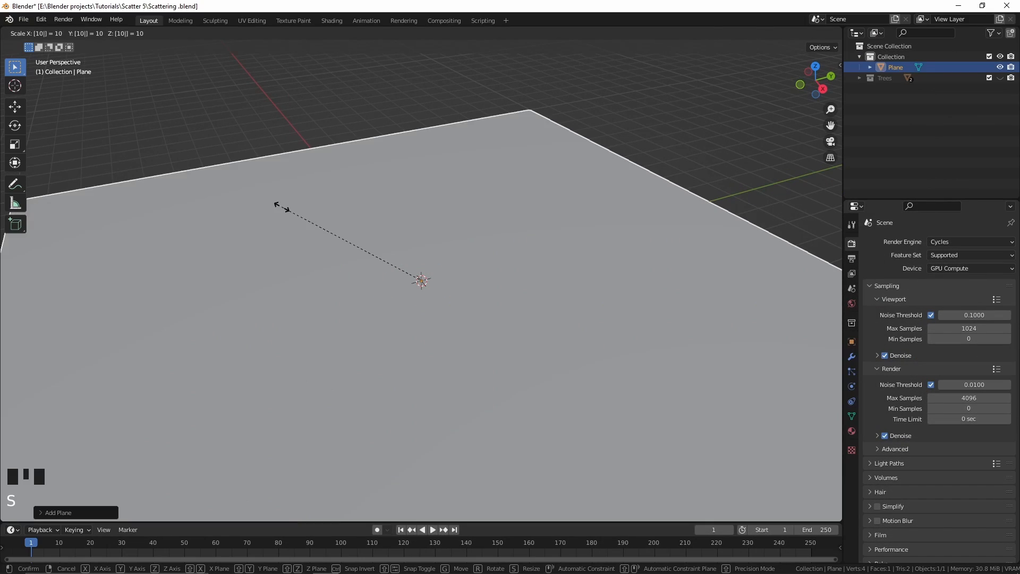
pyautogui.click(282, 208)
pyautogui.scroll(-2, 281, 210)
pyautogui.keyDown('shift'); pyautogui.moveTo(282, 215); pyautogui.dragTo(296, 213, button='middle'); pyautogui.keyUp('shift')
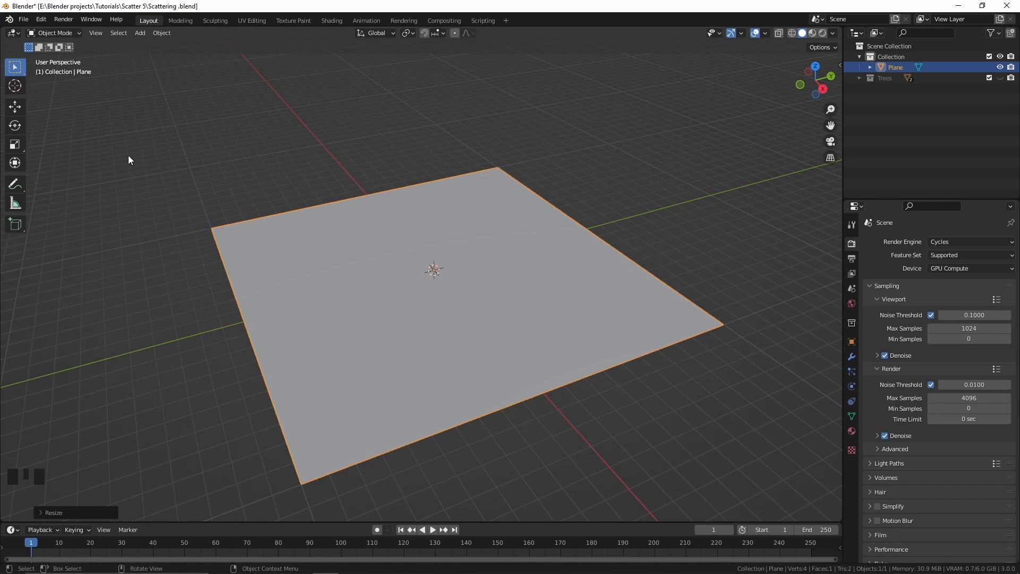
pyautogui.hotkey('ctrl', 'a')
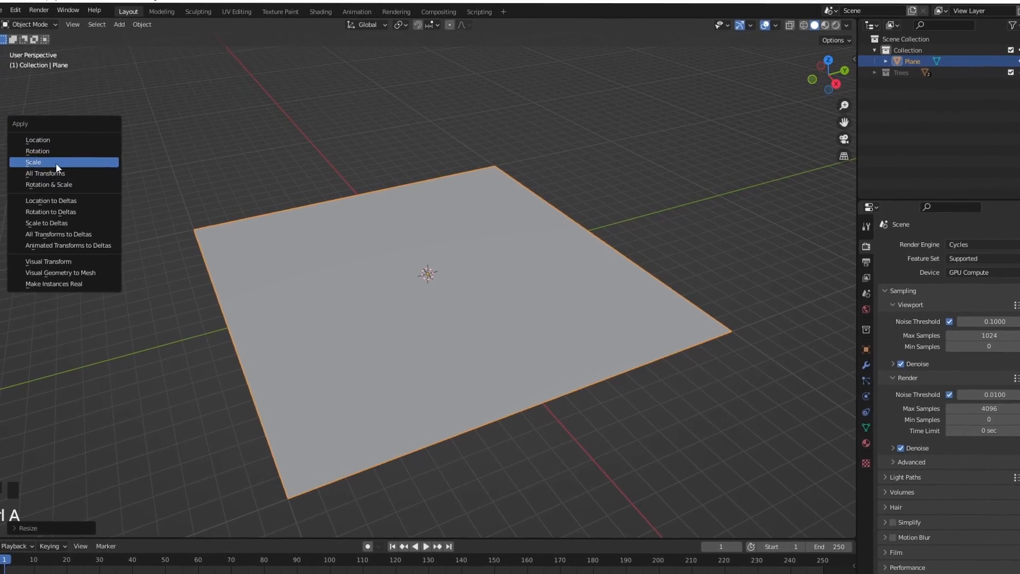
pyautogui.click(58, 161)
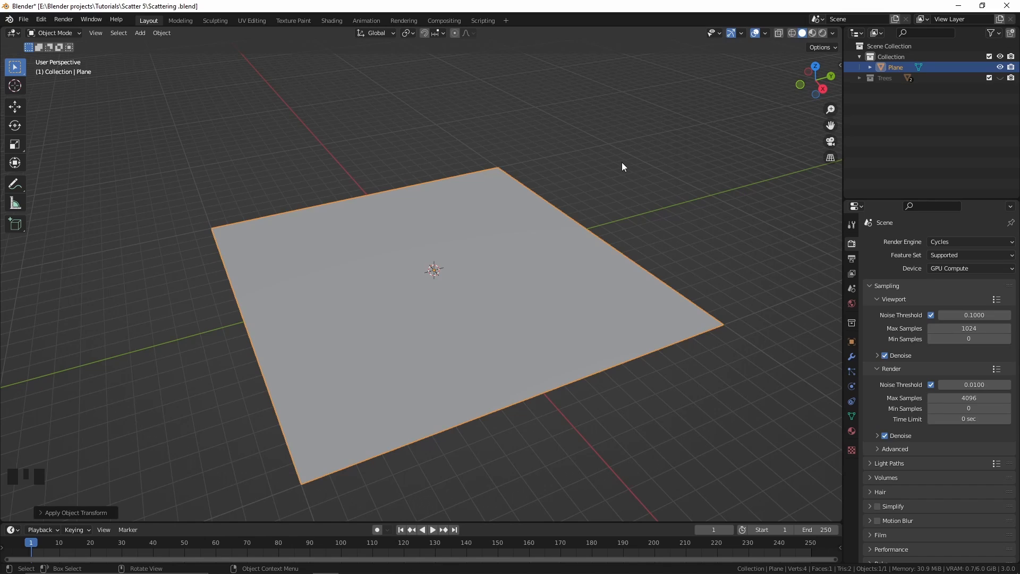
# Show the Scatter5 settings in a widened sidebar and pick the plane as the emitter object
pyautogui.press('n')
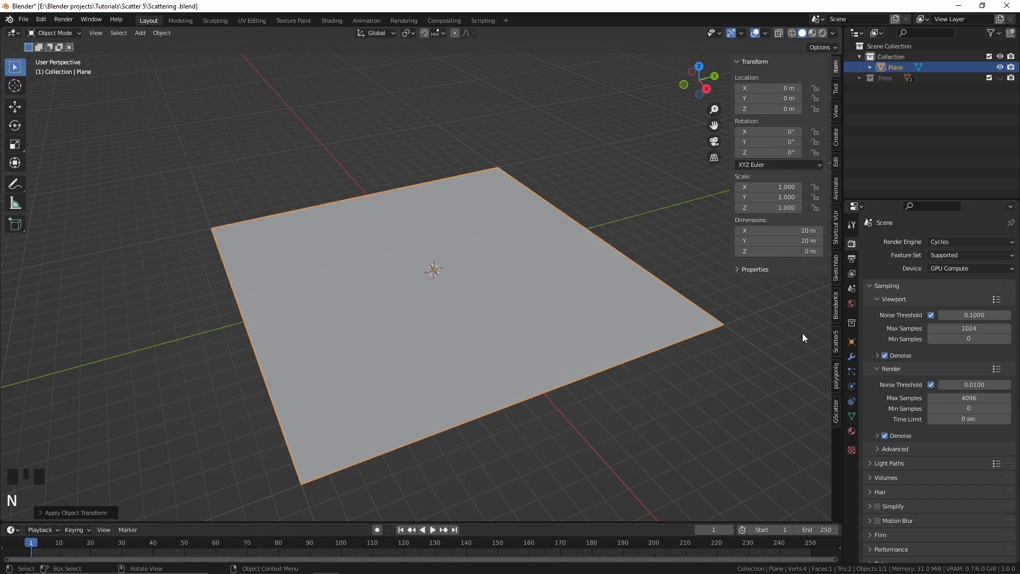
pyautogui.click(836, 340)
pyautogui.moveTo(730, 223); pyautogui.dragTo(705, 225)
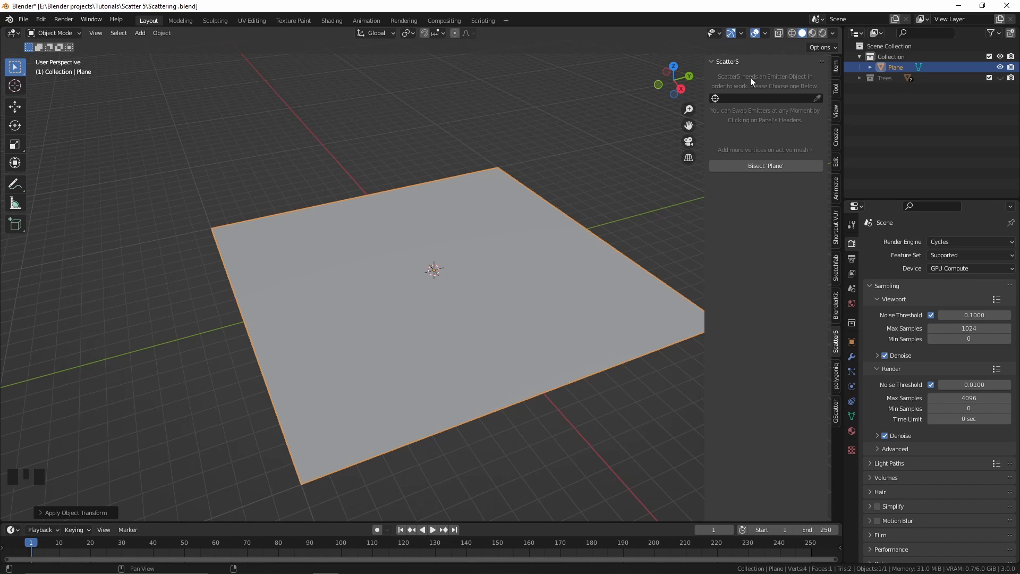
pyautogui.click(817, 98)
pyautogui.click(487, 270)
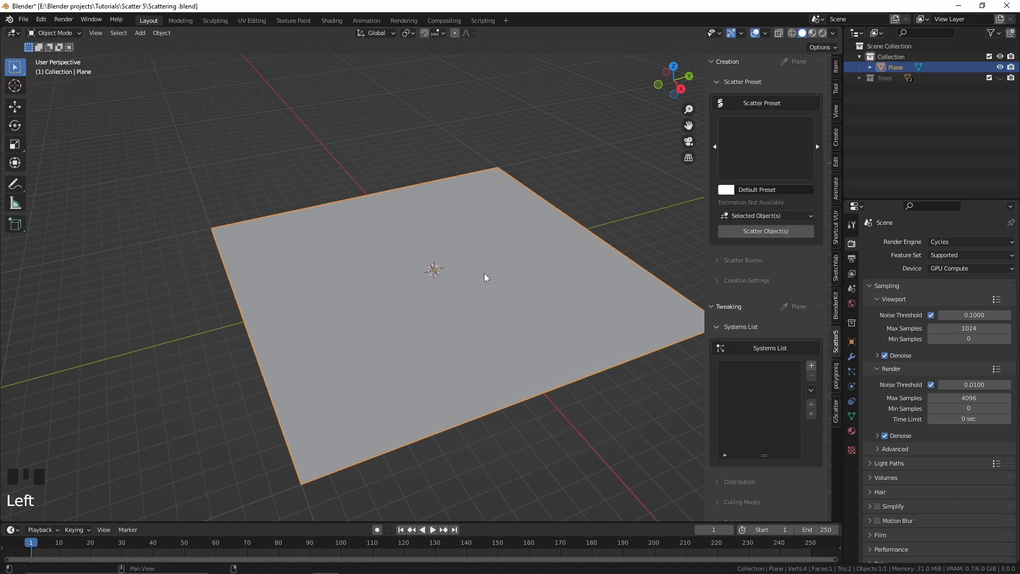
# Choose the 02 Random scatter preset for scattering selected objects
pyautogui.click(765, 148)
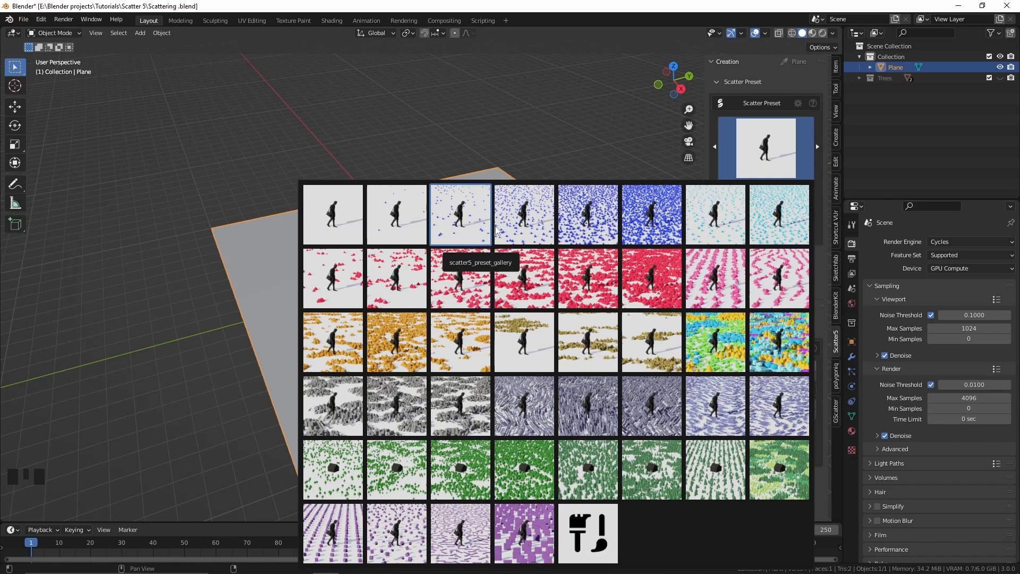
pyautogui.click(467, 220)
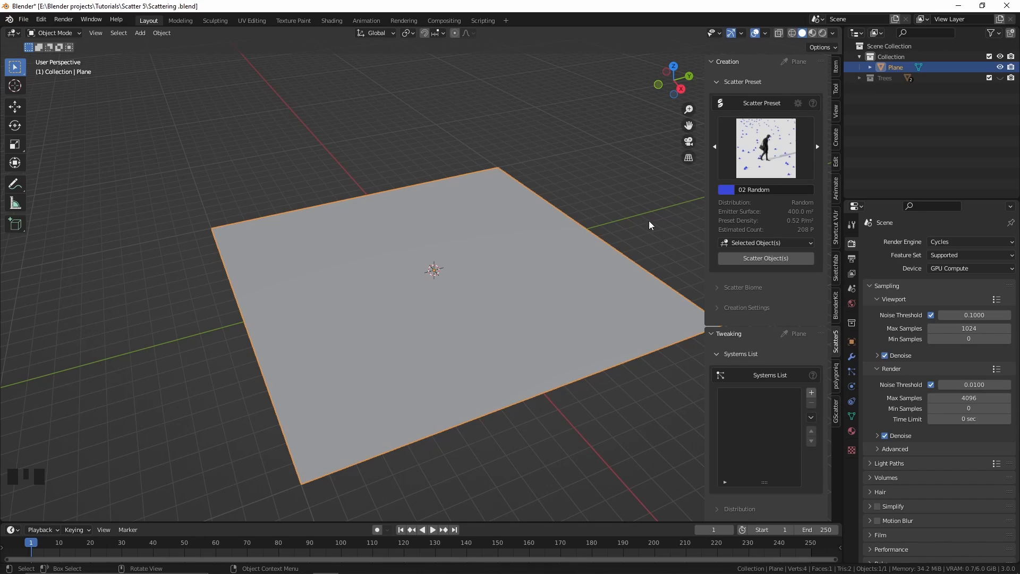
pyautogui.click(730, 246)
# Unhide the Trees collection and inspect the single-cone tree in it
pyautogui.click(1001, 78)
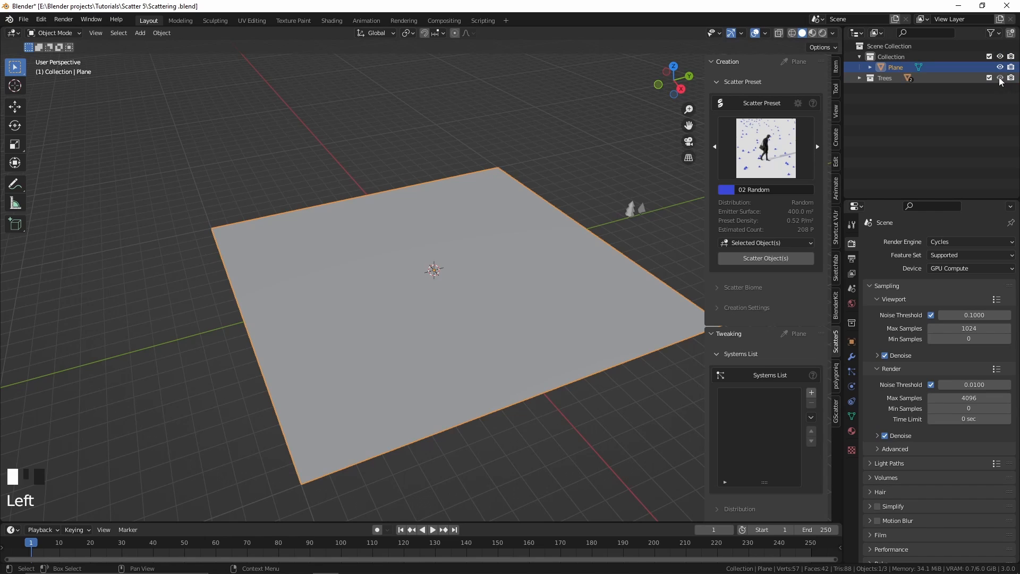
pyautogui.moveTo(510, 201); pyautogui.dragTo(566, 207, button='middle')
pyautogui.moveTo(605, 242); pyautogui.dragTo(457, 303, button='middle')
pyautogui.scroll(4, 491, 281)
pyautogui.click(522, 267)
pyautogui.click(477, 297)
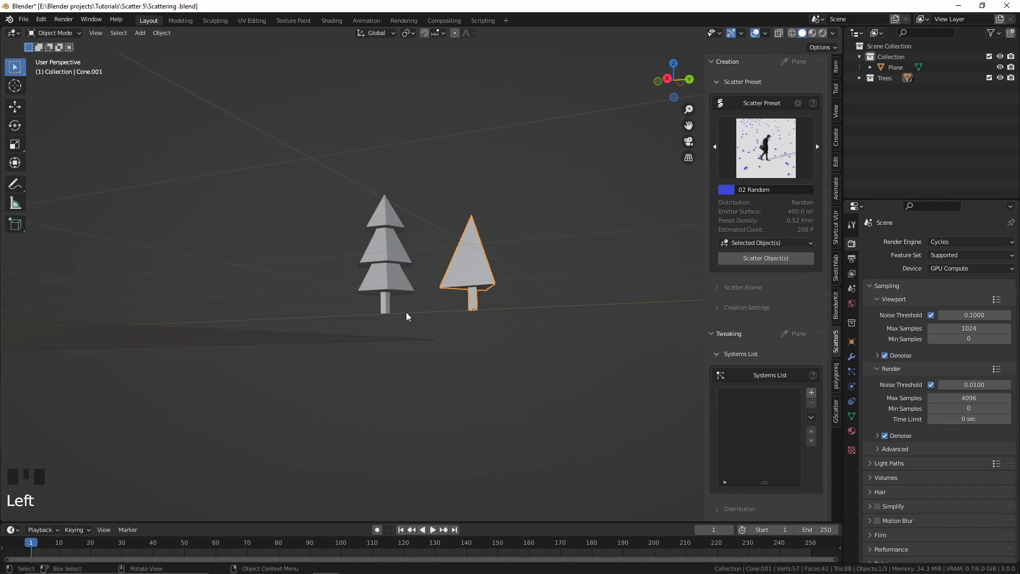
# Select both tree objects and apply their scale
pyautogui.click(389, 309)
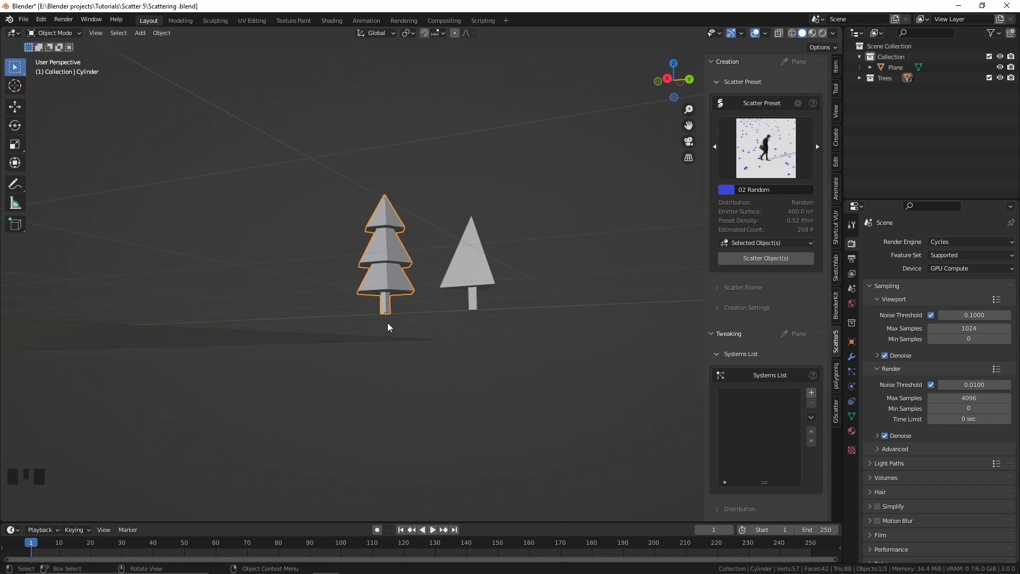
pyautogui.moveTo(387, 324); pyautogui.dragTo(386, 332, button='middle')
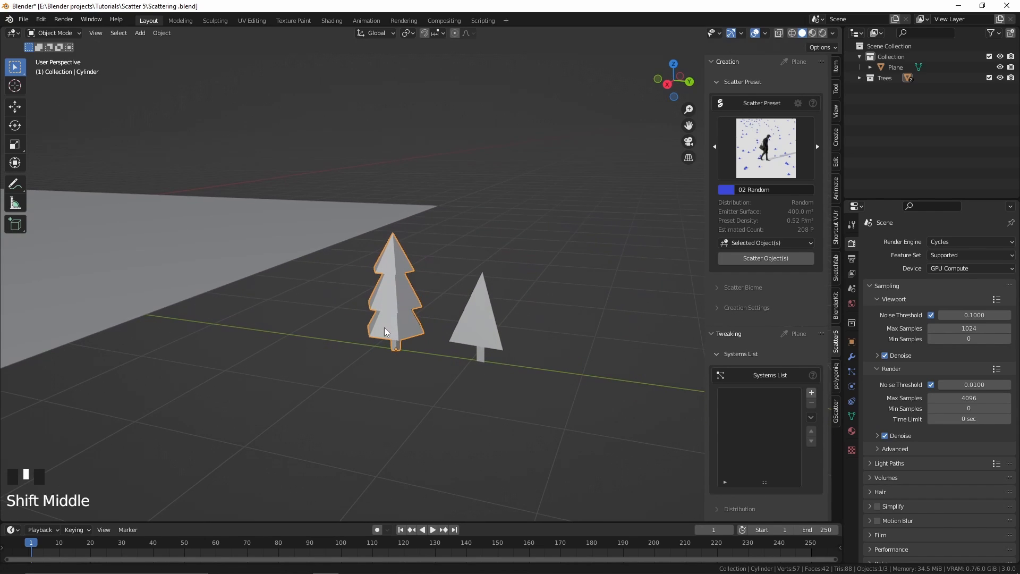
pyautogui.keyDown('shift'); pyautogui.click(485, 338); pyautogui.keyUp('shift')
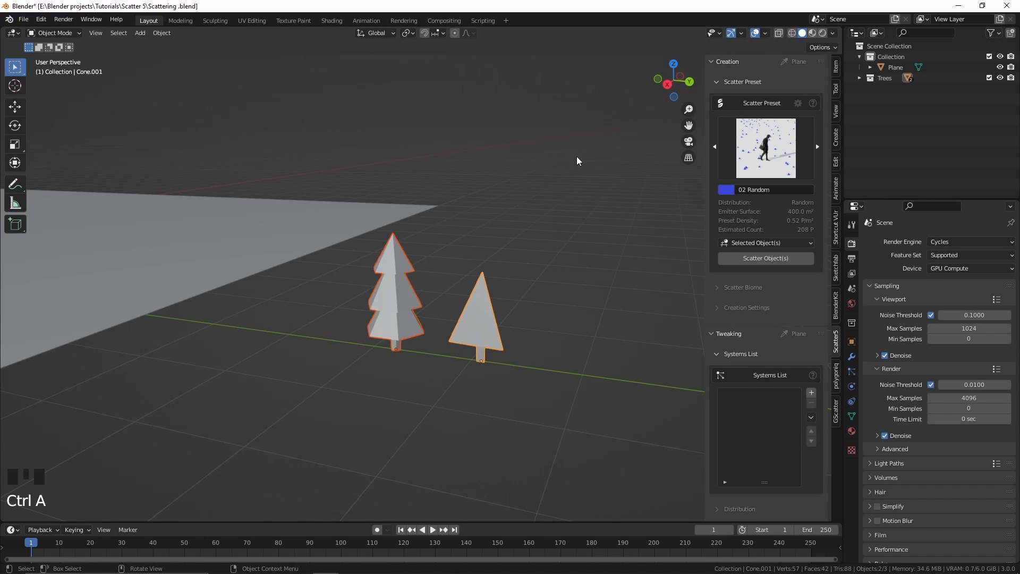
pyautogui.hotkey('ctrl', 'a')
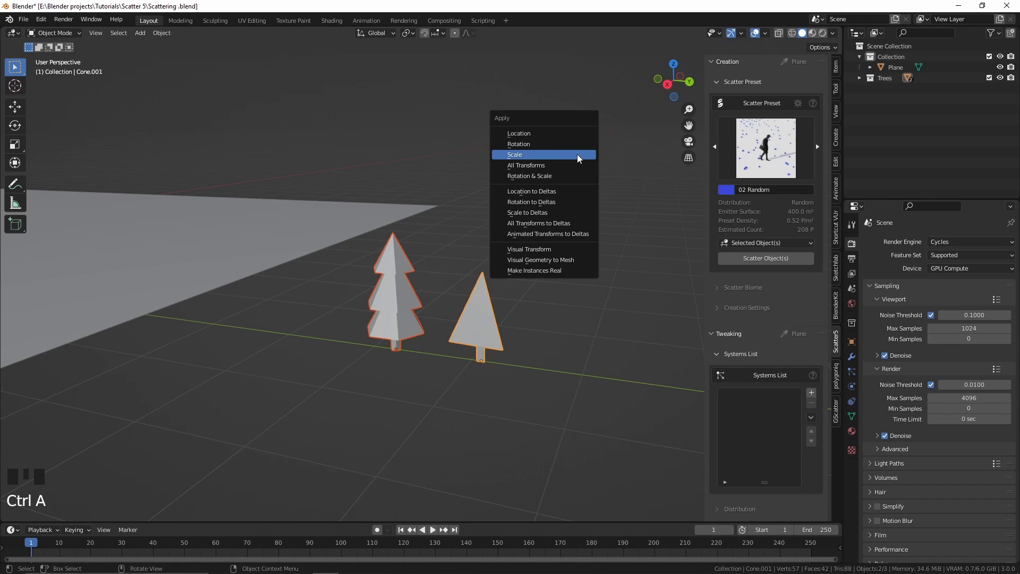
pyautogui.click(534, 155)
# Scatter the two selected trees over the plane and save the project incrementally as Scattering 1.blend
pyautogui.scroll(-5, 647, 302)
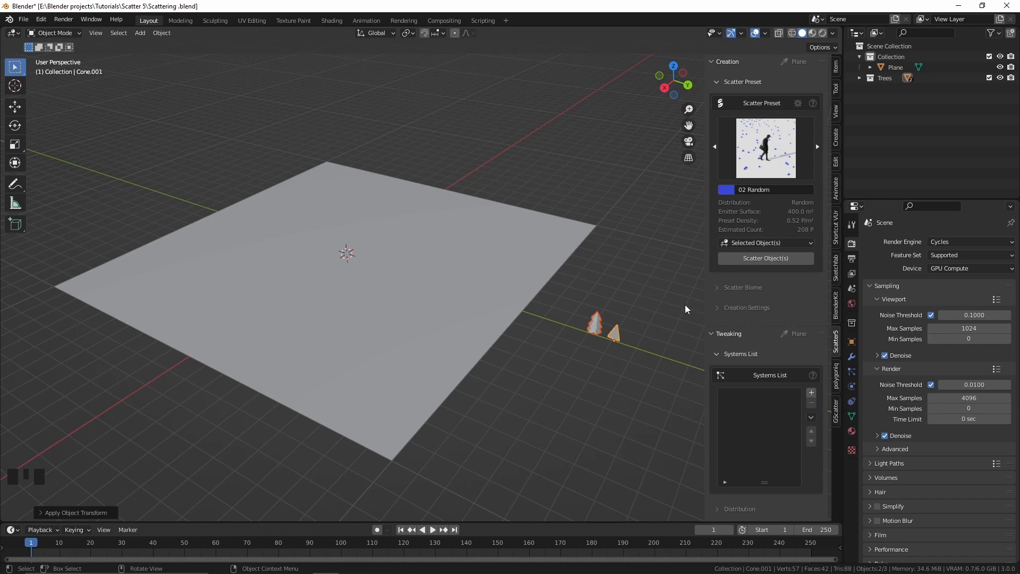
pyautogui.click(781, 258)
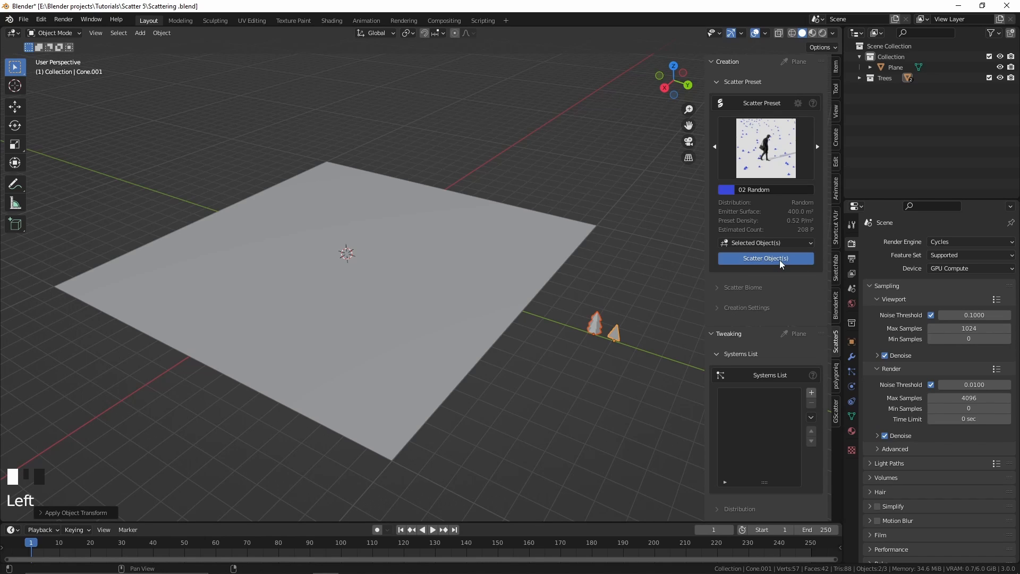
pyautogui.keyDown('shift'); pyautogui.moveTo(494, 319); pyautogui.dragTo(502, 292, button='middle'); pyautogui.keyUp('shift')
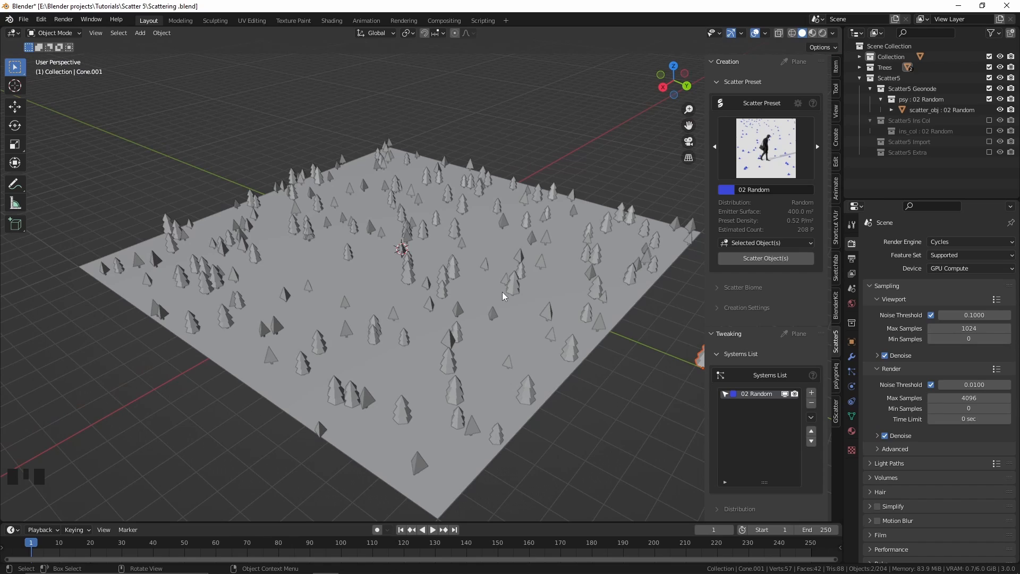
pyautogui.hotkey('ctrl', 'alt', 's')
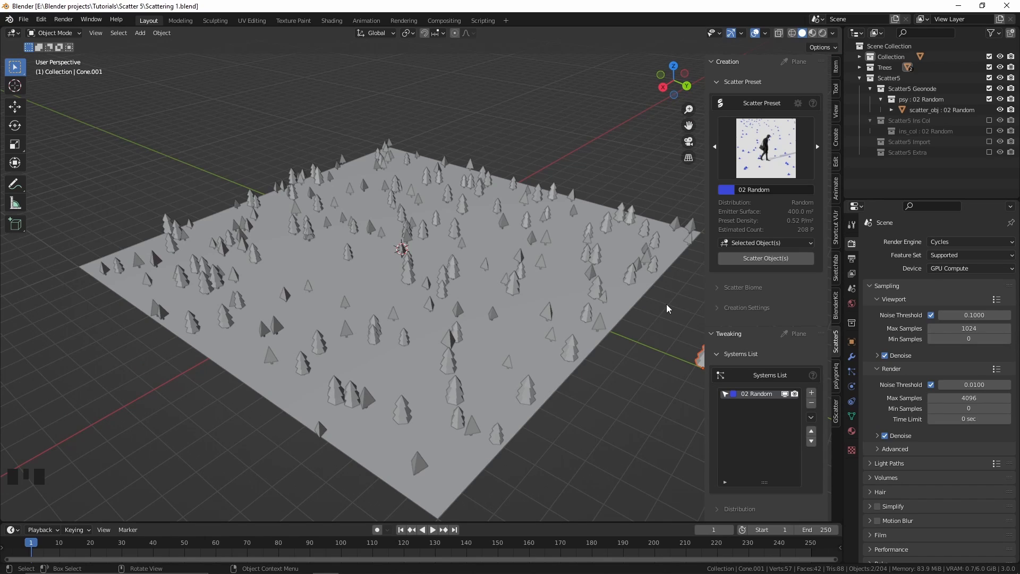
# Set the solid viewport shading colour to Object and change the tree scatter system's colour to green
pyautogui.click(834, 34)
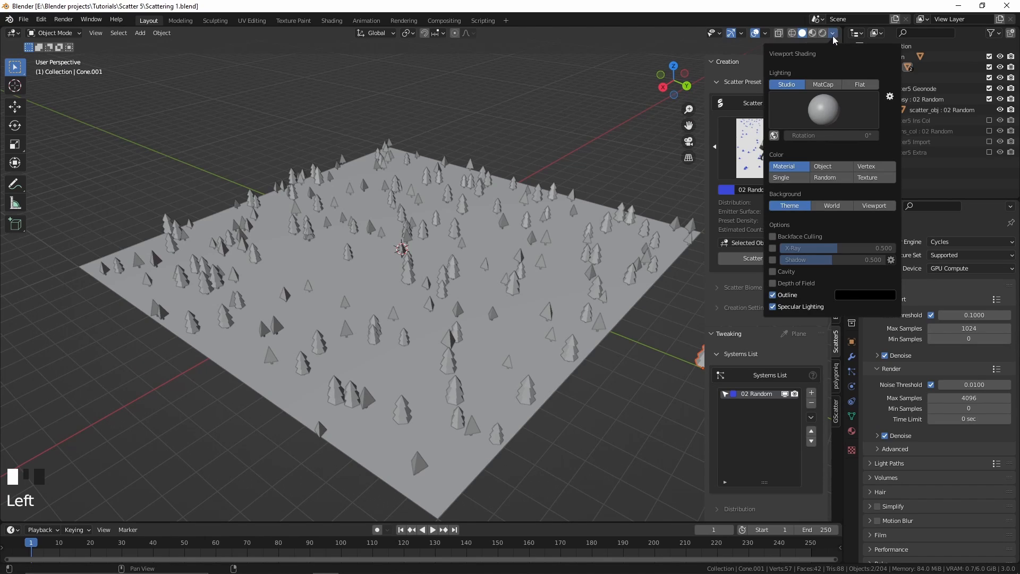
pyautogui.click(818, 167)
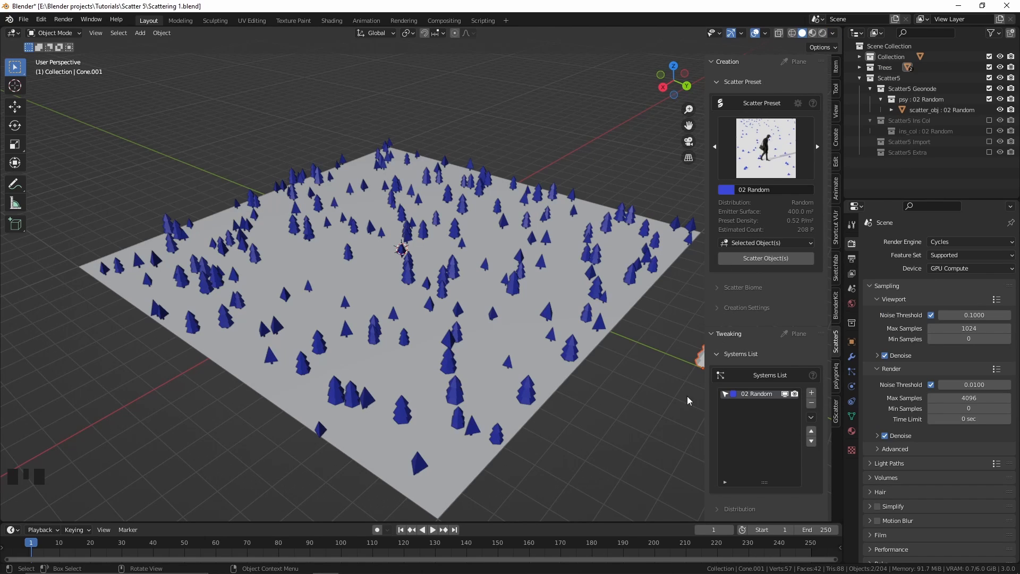
pyautogui.click(735, 395)
pyautogui.moveTo(753, 272)
pyautogui.mouseDown()
pyautogui.moveTo(745, 289)
pyautogui.moveTo(754, 274)
pyautogui.mouseUp()
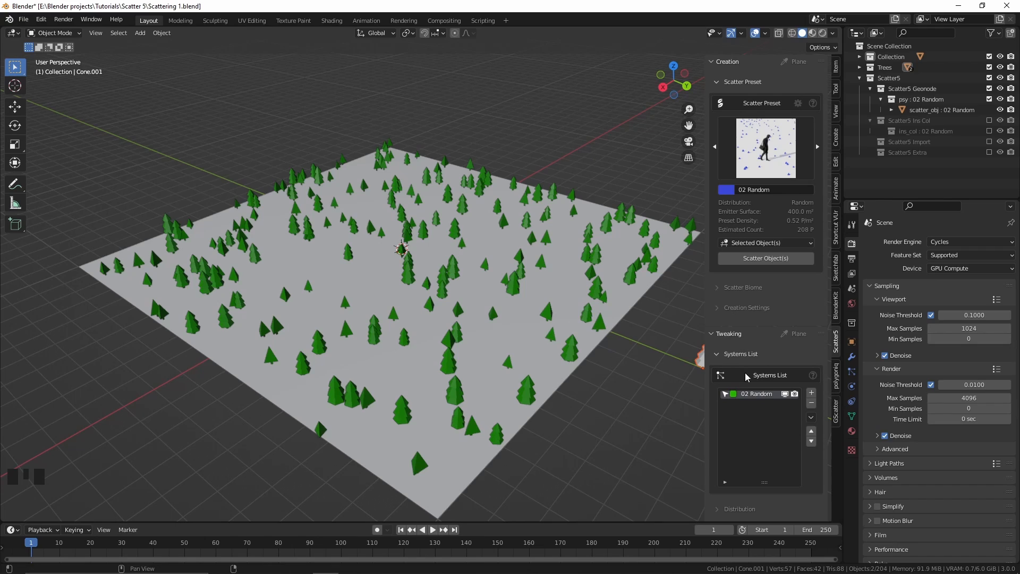
# Rename the 02 Random scatter system as Trees
pyautogui.tripleClick(756, 394)
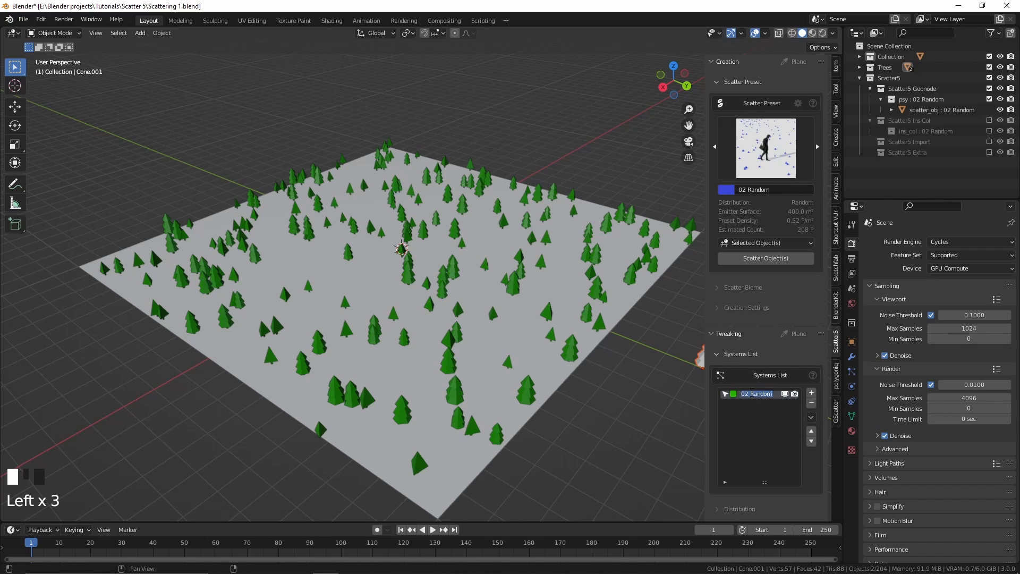
pyautogui.write('Treesss')
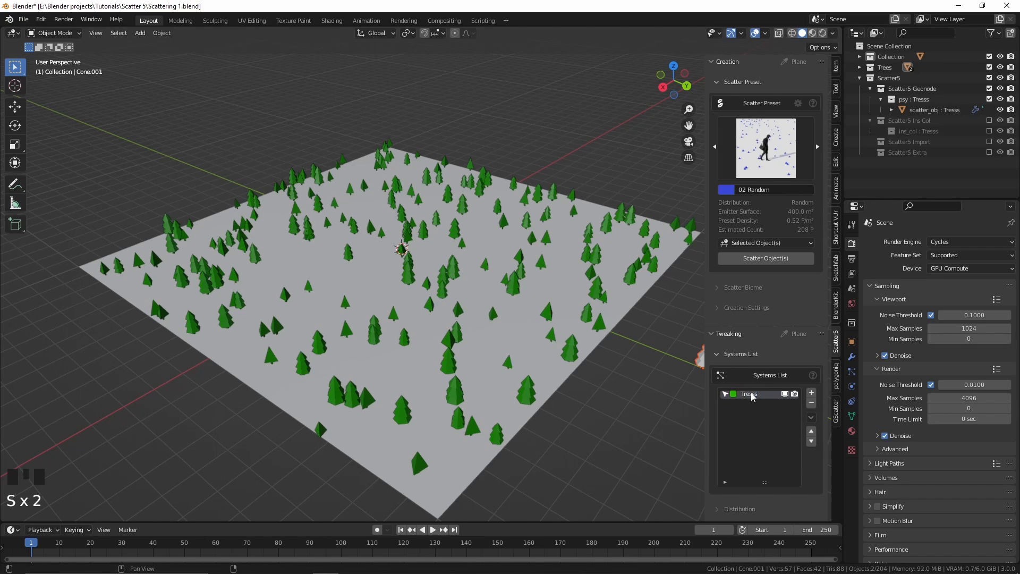
pyautogui.press('Return')
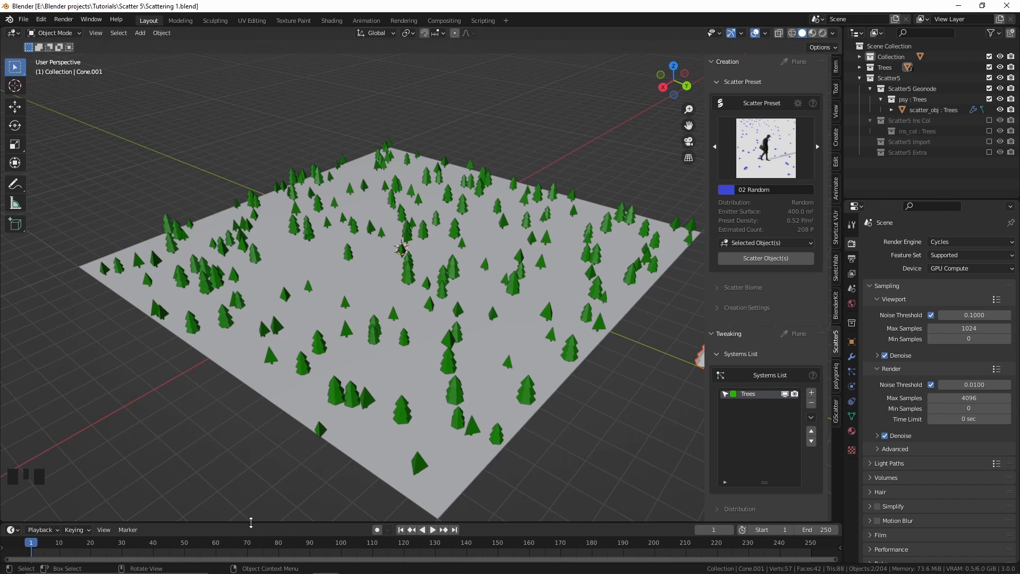
# Enlarge the timeline area, turn it into an Asset Browser and display the Scatter 5 library
pyautogui.moveTo(251, 523); pyautogui.dragTo(259, 411)
pyautogui.click(12, 420)
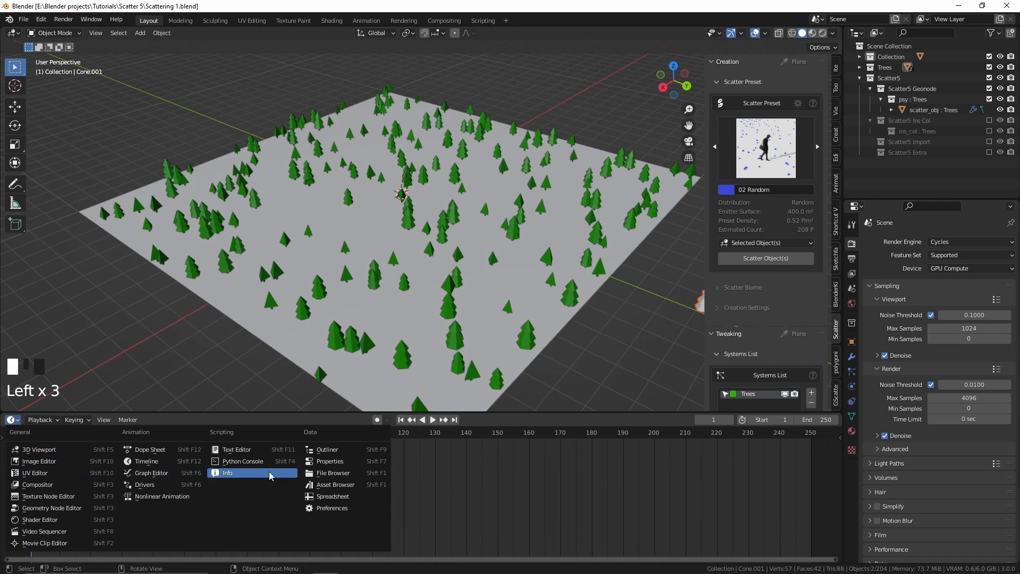
pyautogui.click(333, 486)
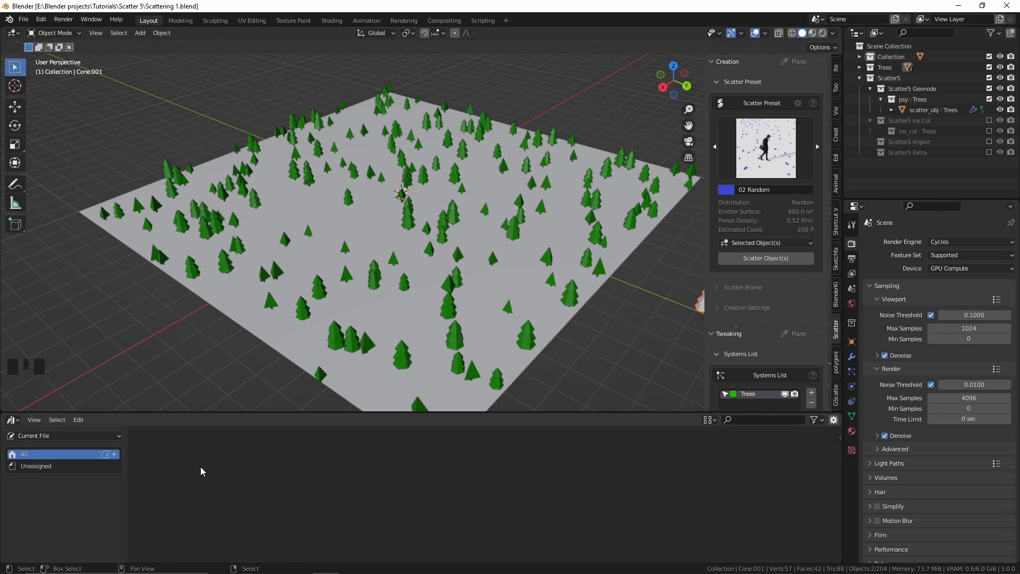
pyautogui.click(108, 437)
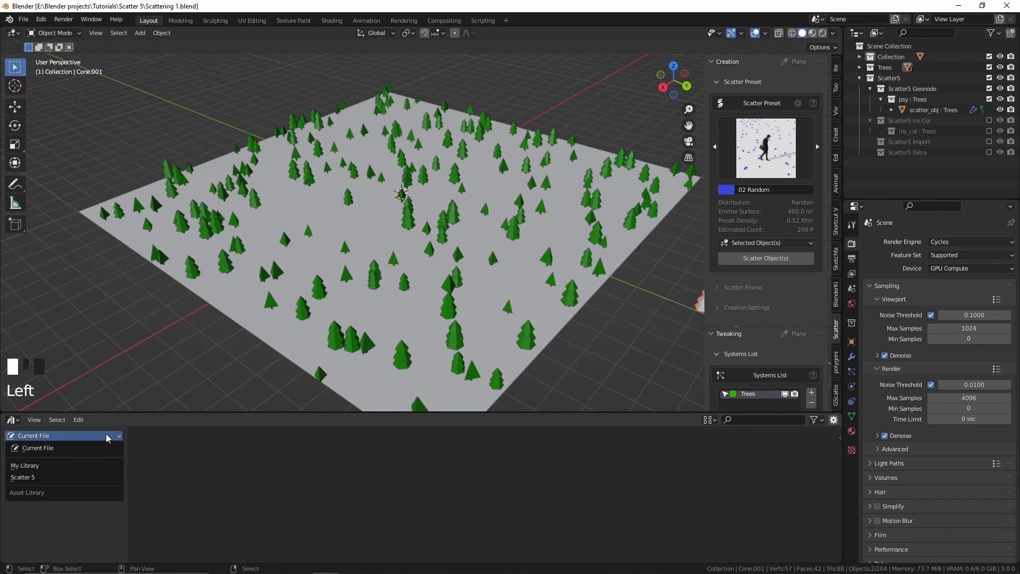
pyautogui.click(52, 477)
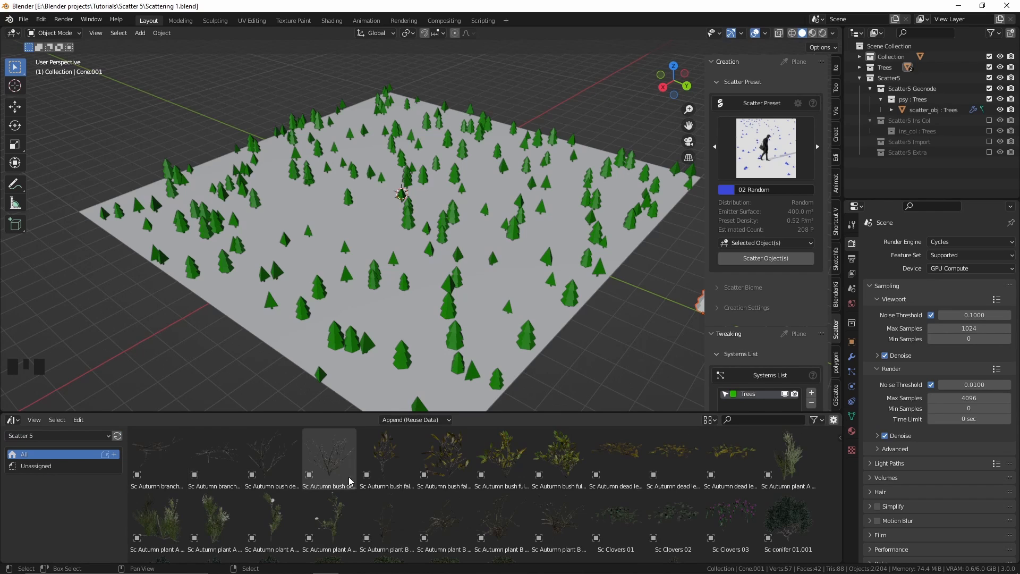
# Browse through the Scatter 5 assets and set their thumbnail size to Regular
pyautogui.scroll(-7, 359, 480)
pyautogui.scroll(-1, 359, 480)
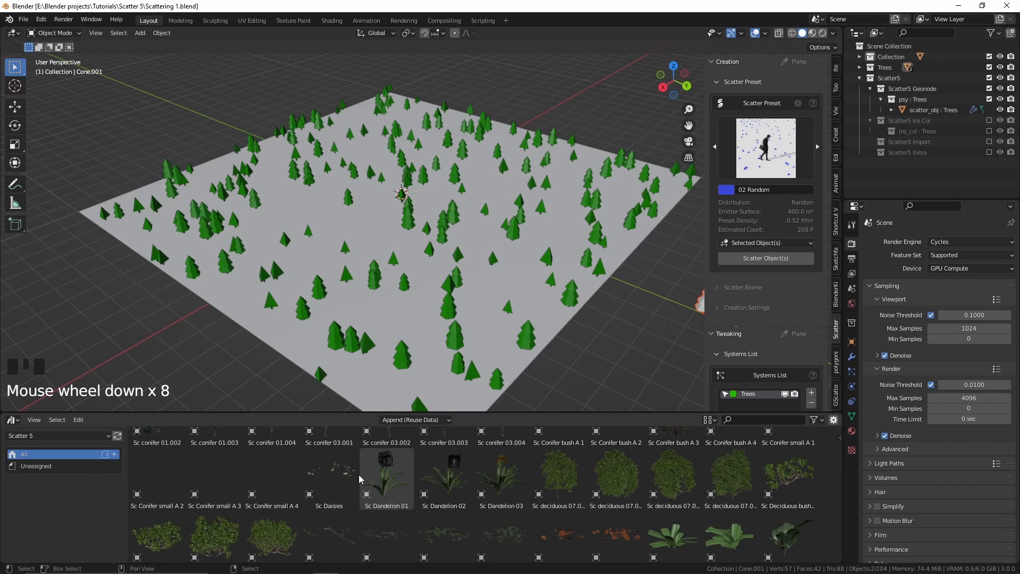
pyautogui.scroll(-20, 359, 479)
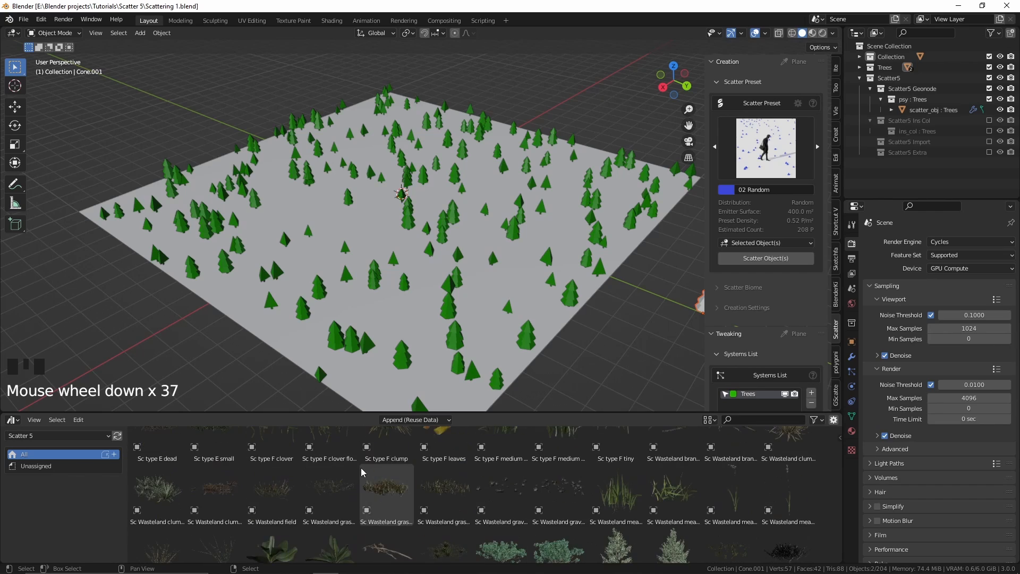
pyautogui.scroll(-14, 361, 472)
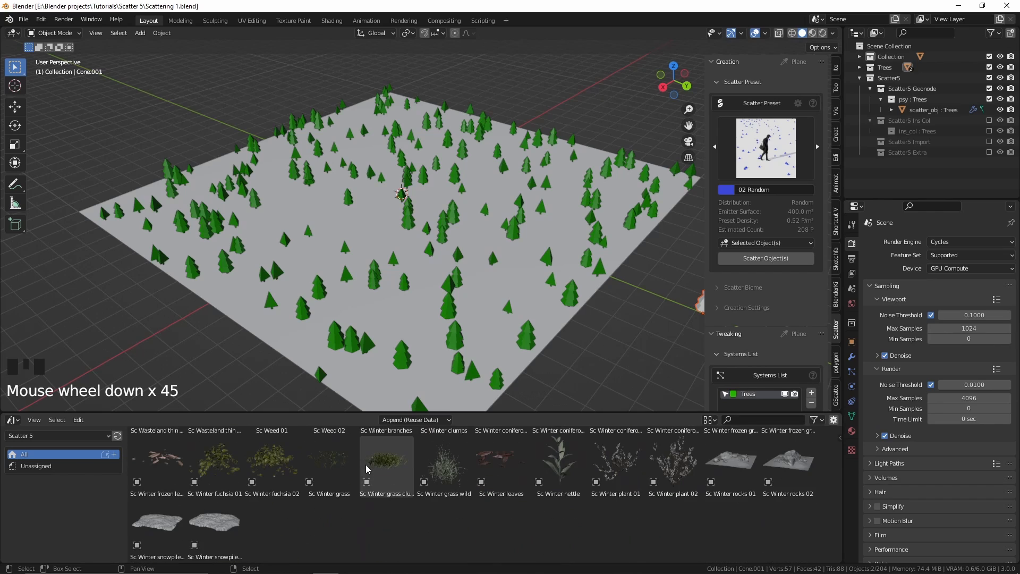
pyautogui.click(710, 422)
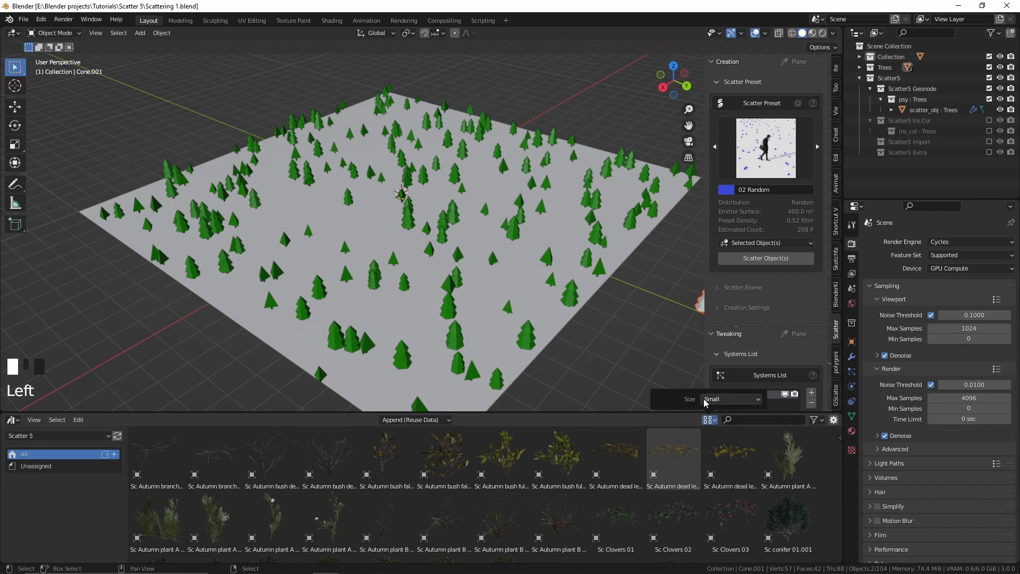
pyautogui.click(712, 399)
pyautogui.click(722, 438)
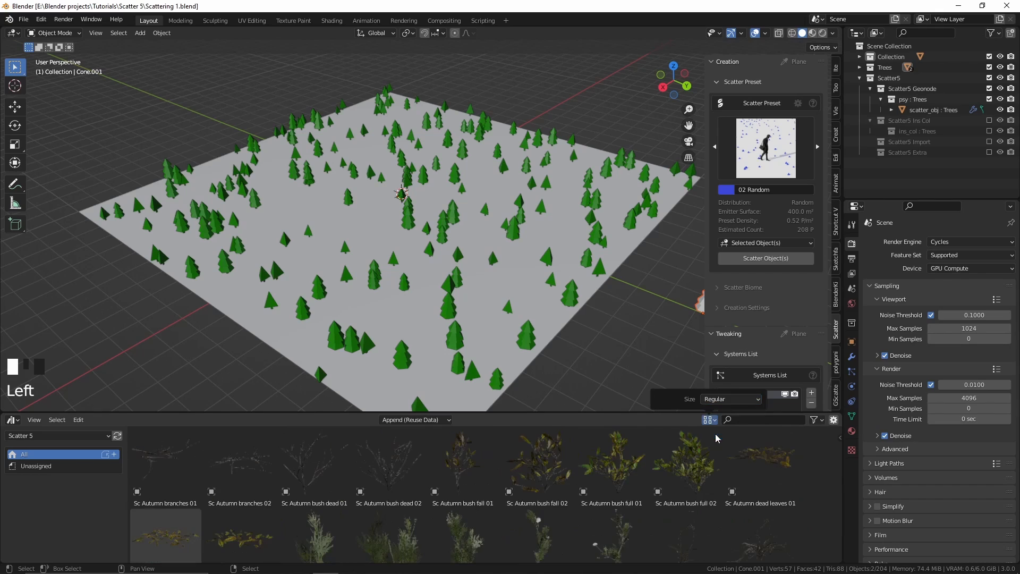
# Search the asset library for grass and select Sc Grass 01 and Sc Grass 02
pyautogui.click(742, 421)
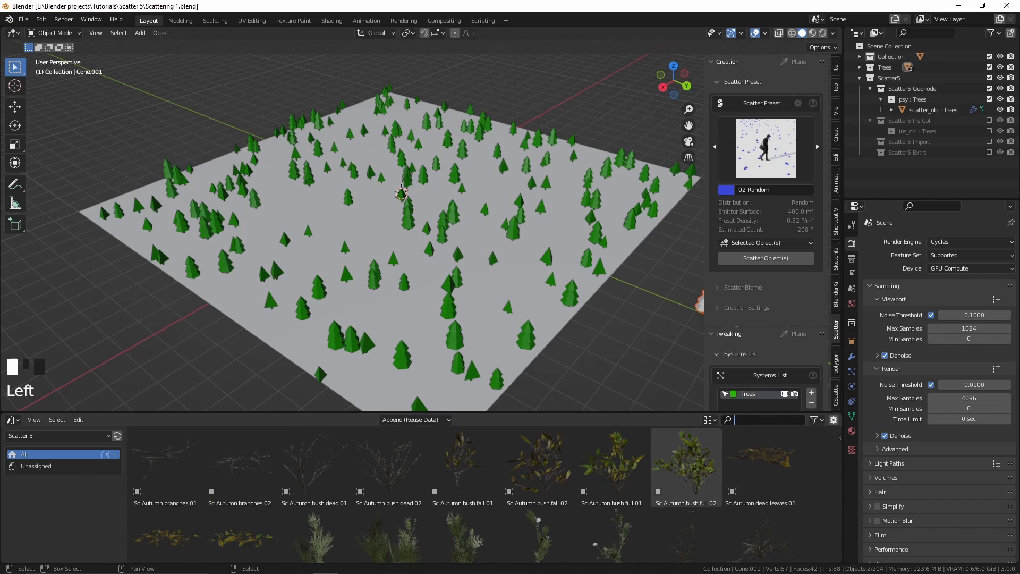
pyautogui.write('grass')
pyautogui.press('Return')
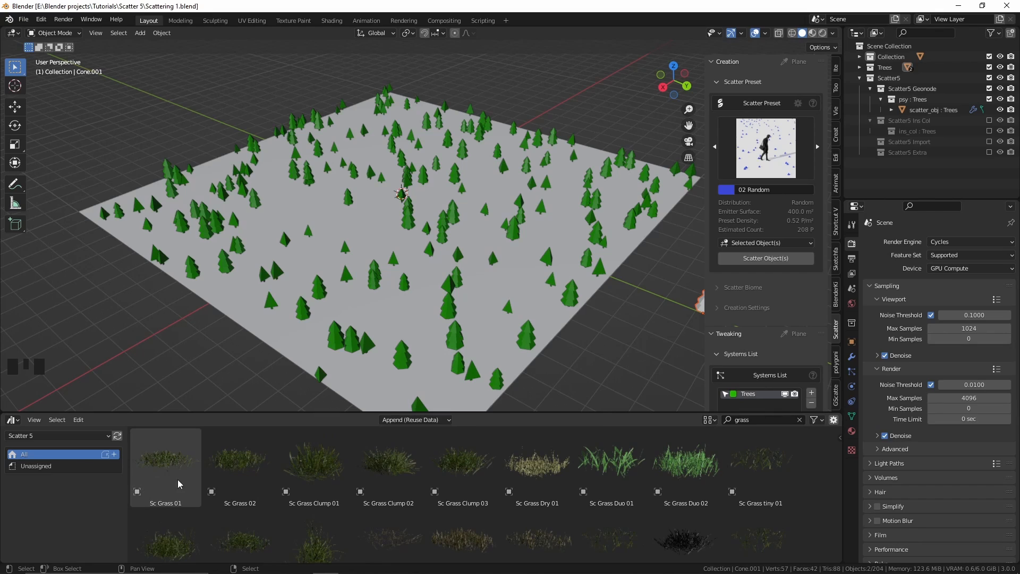
pyautogui.click(177, 472)
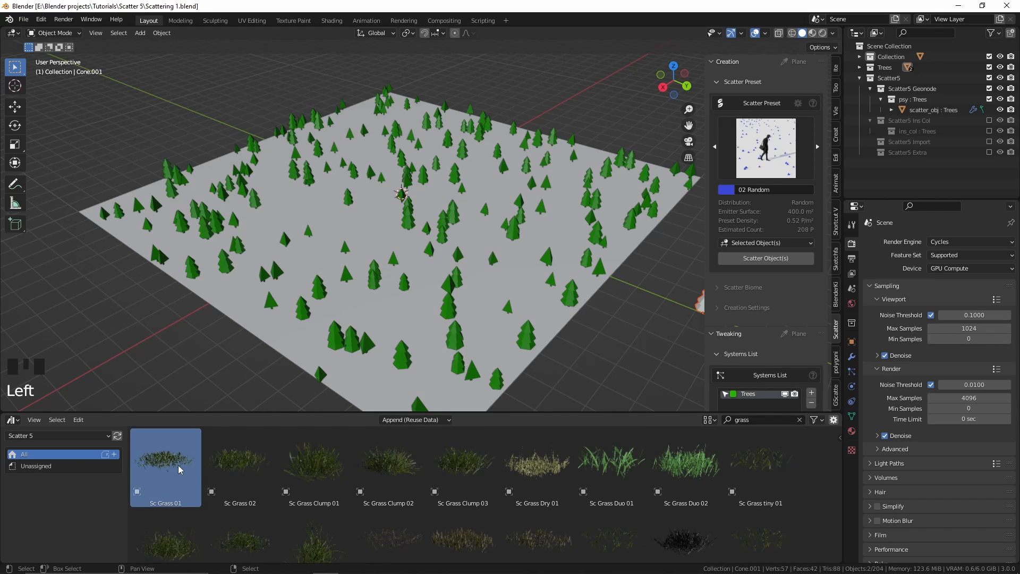
pyautogui.keyDown('ctrl'); pyautogui.click(233, 469); pyautogui.keyUp('ctrl')
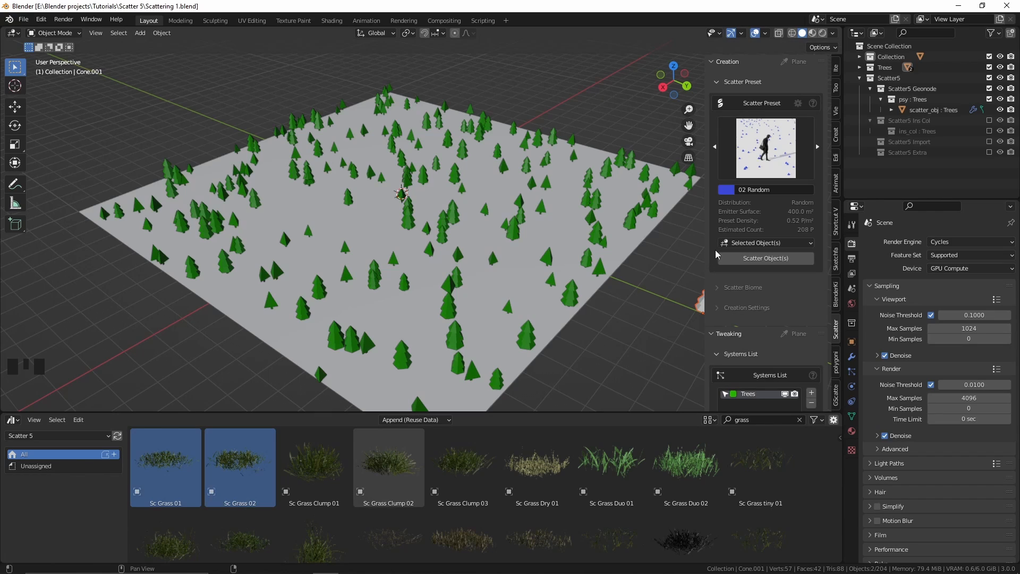
# Set the scatter source to Selected Asset(s) and the preset colour to light green with hue 0.275 and saturation 0.995
pyautogui.click(728, 245)
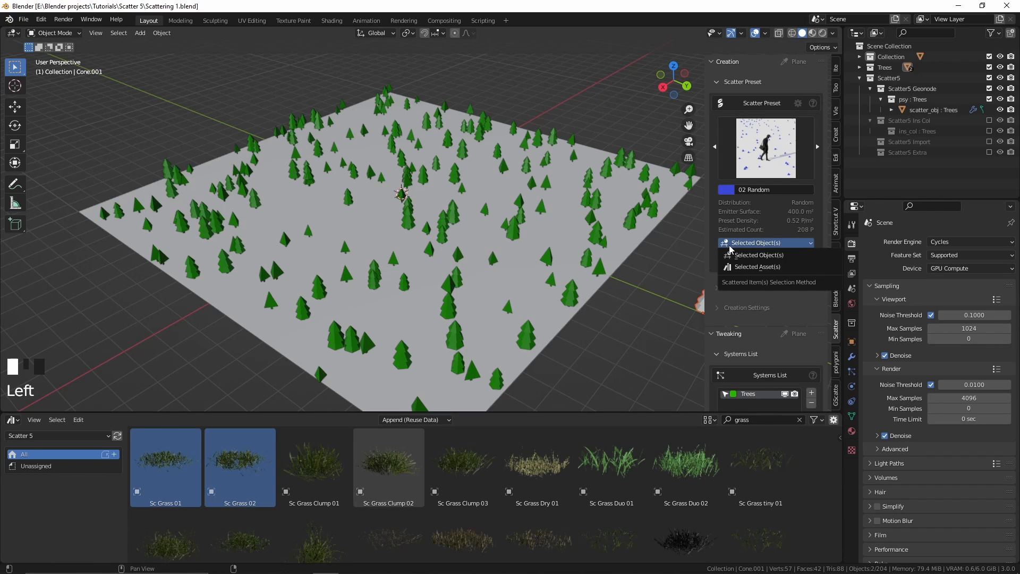
pyautogui.click(750, 267)
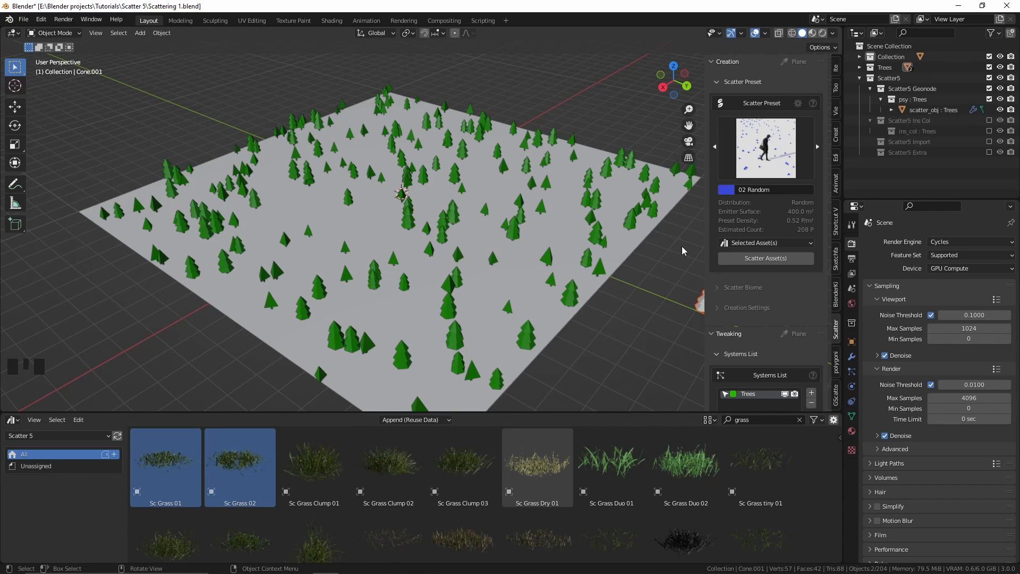
pyautogui.click(726, 190)
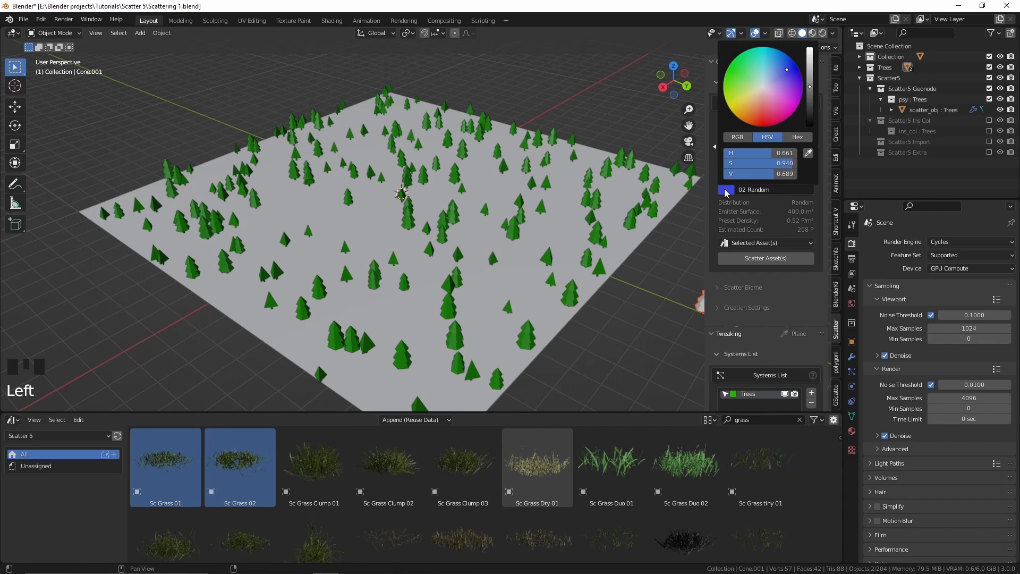
pyautogui.click(725, 89)
pyautogui.moveTo(724, 90); pyautogui.dragTo(725, 91)
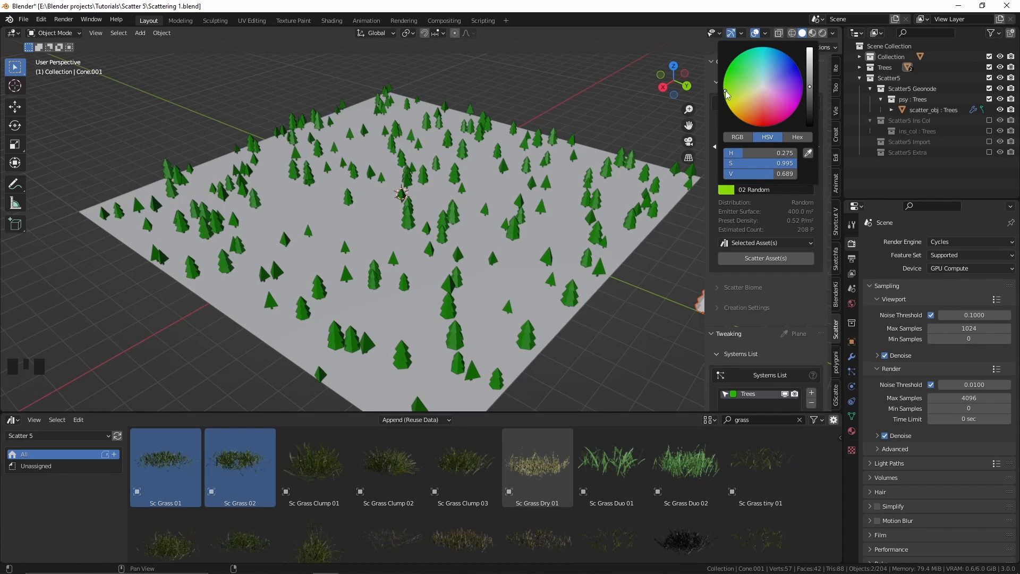
# Name the scatter preset Grass and scatter the selected grass assets over the plane
pyautogui.click(771, 190)
pyautogui.write('G')
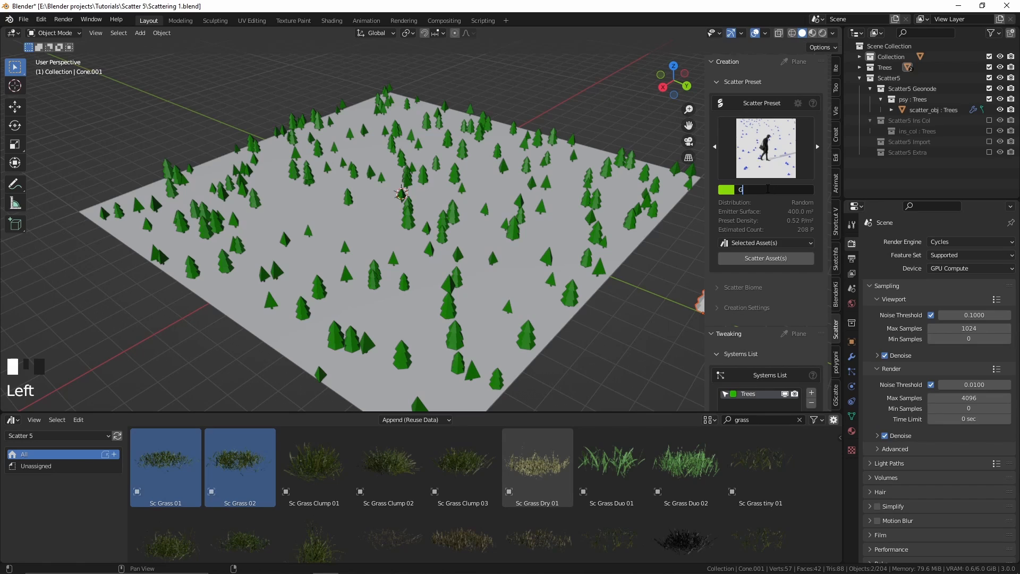
pyautogui.write('rass')
pyautogui.press('Return')
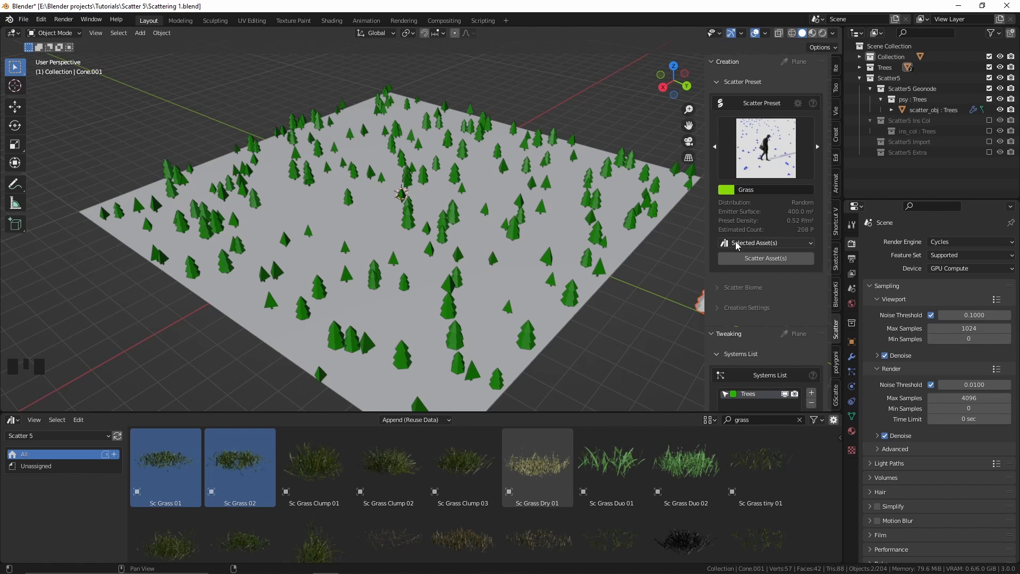
pyautogui.click(750, 258)
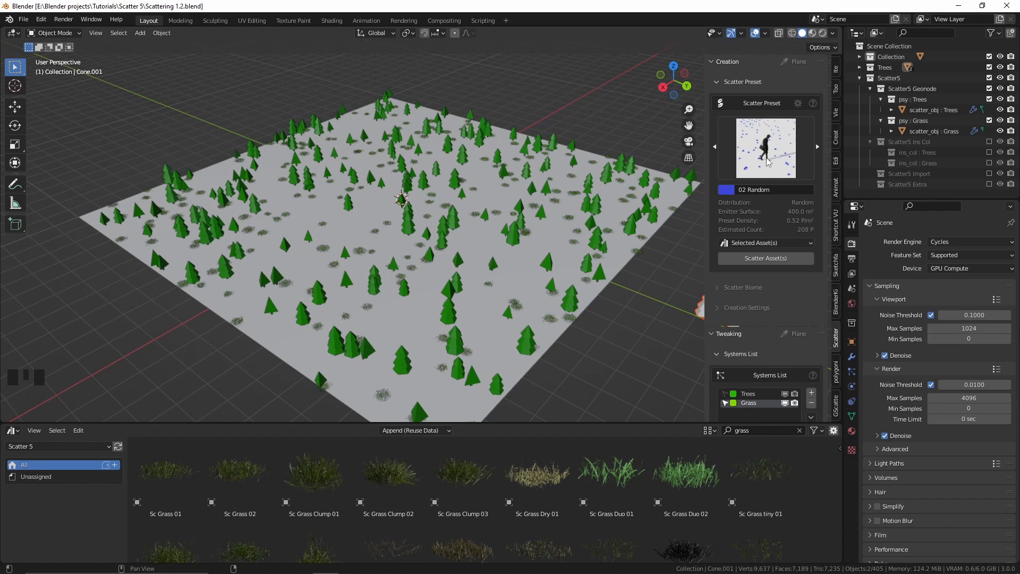
# Choose the red 11 Pattern scatter preset from the preset previews
pyautogui.click(768, 163)
pyautogui.click(768, 162)
pyautogui.click(766, 148)
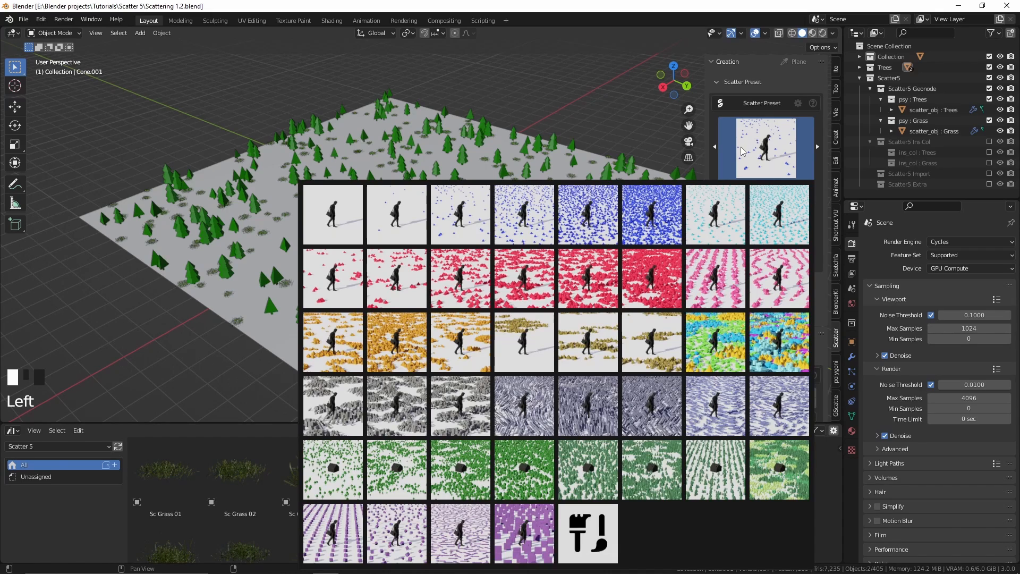
pyautogui.click(518, 286)
# Make Grass the active scatter system and paste the active preset's settings onto it
pyautogui.scroll(-4, 772, 276)
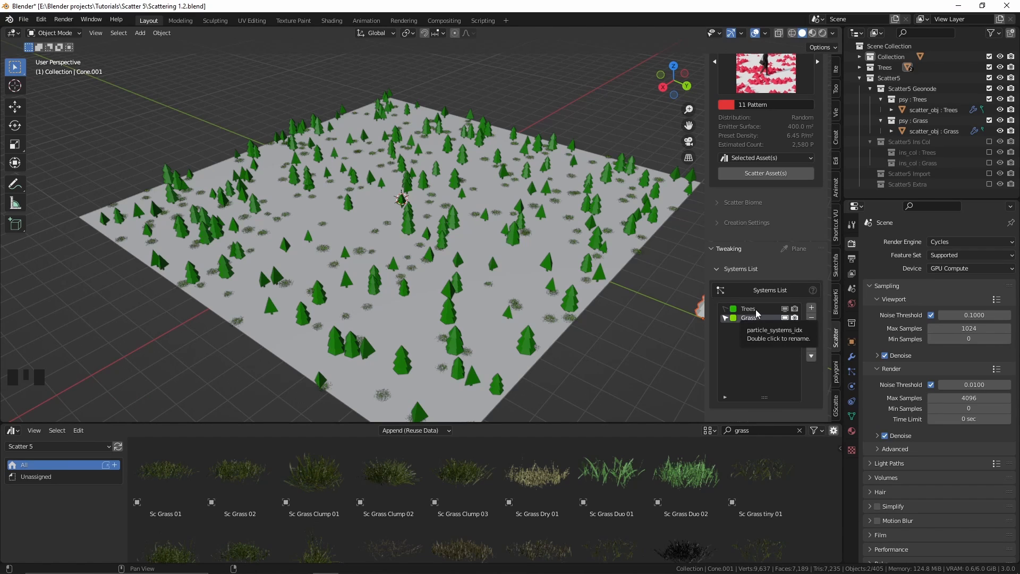
pyautogui.click(757, 311)
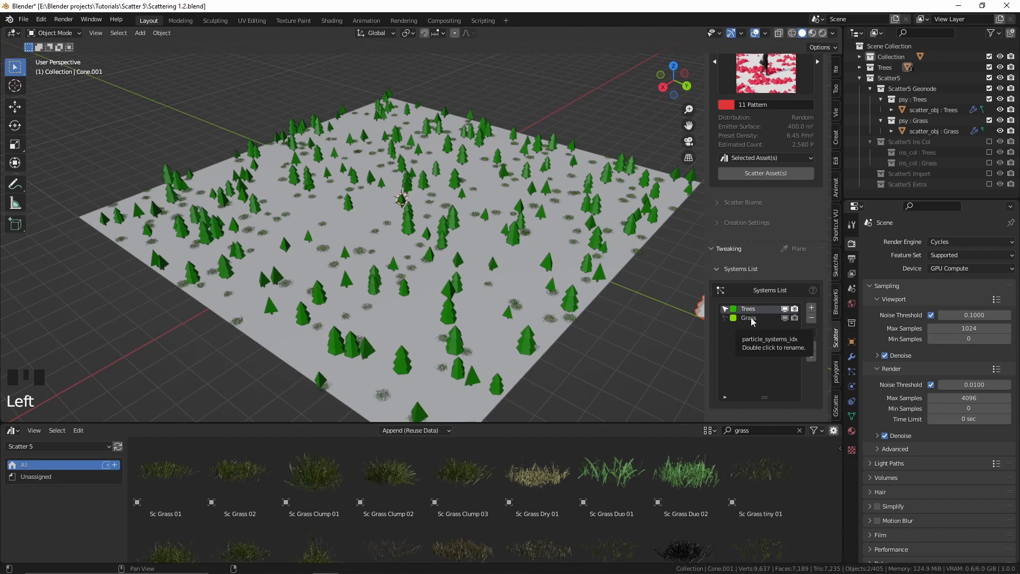
pyautogui.click(752, 319)
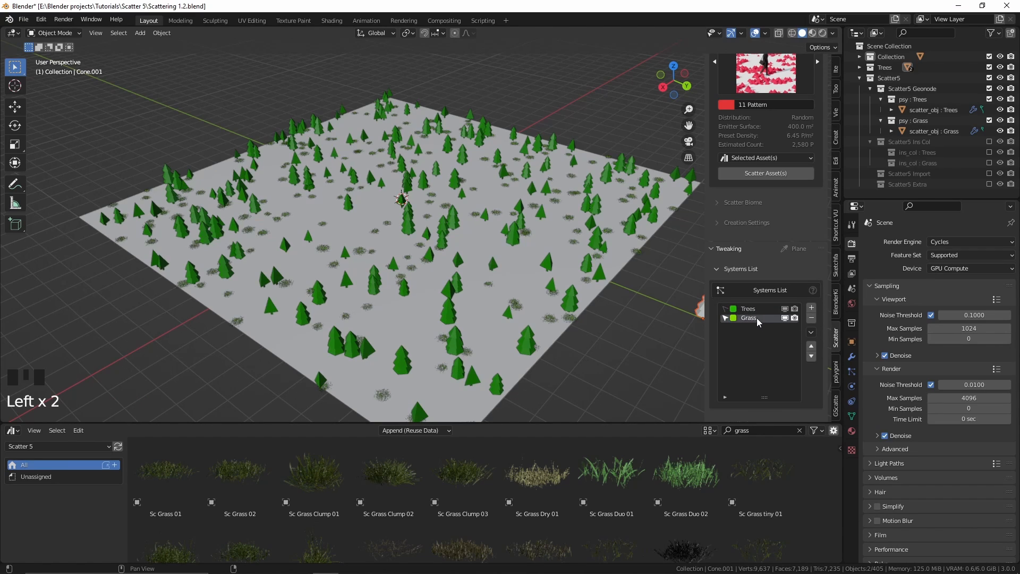
pyautogui.click(811, 333)
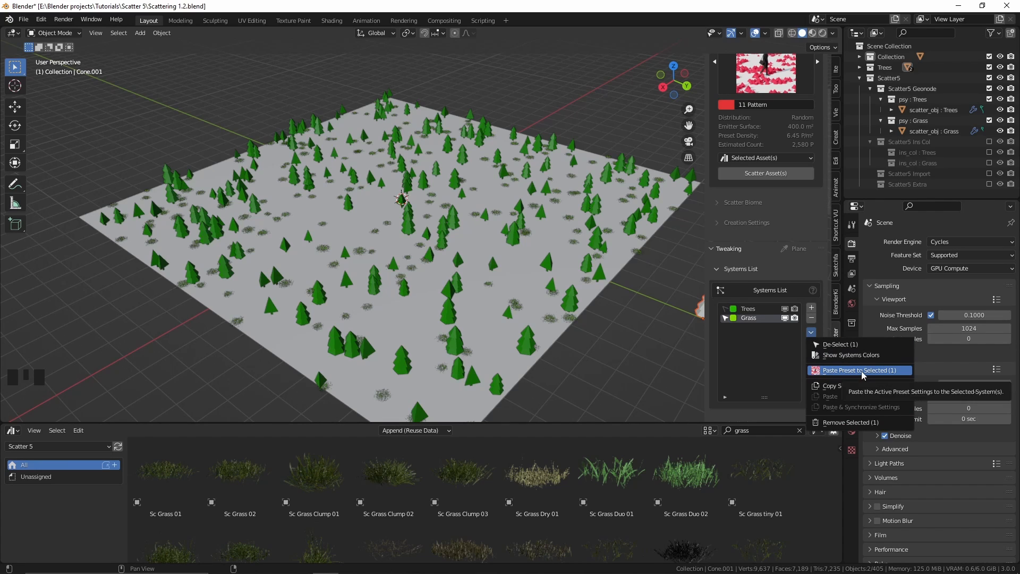
pyautogui.click(862, 371)
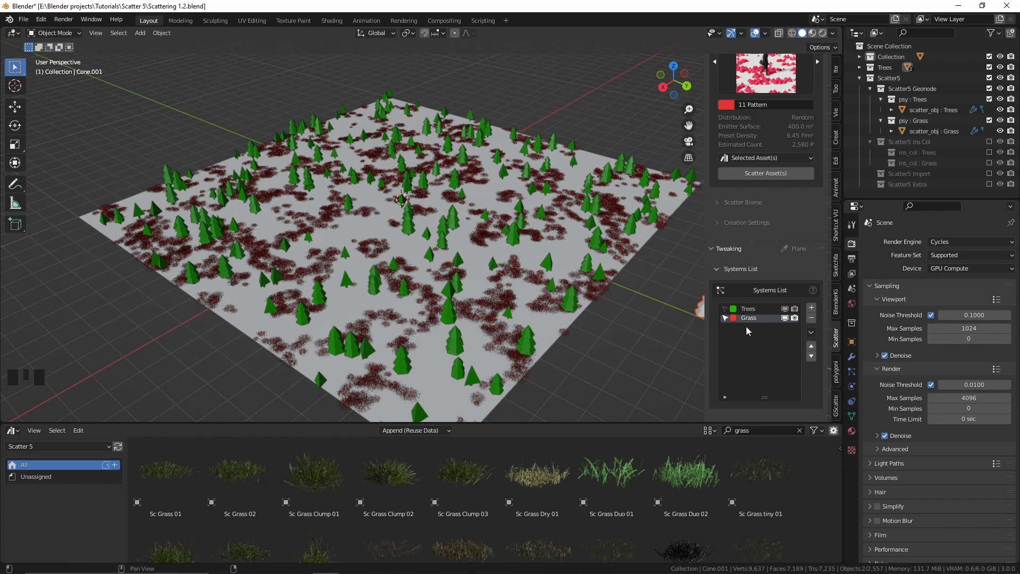
# Change the Grass system's display colour to a bright yellow-green
pyautogui.click(734, 318)
pyautogui.moveTo(761, 208)
pyautogui.mouseDown()
pyautogui.moveTo(755, 224)
pyautogui.moveTo(737, 228)
pyautogui.mouseUp()
pyautogui.moveTo(822, 184); pyautogui.dragTo(821, 180)
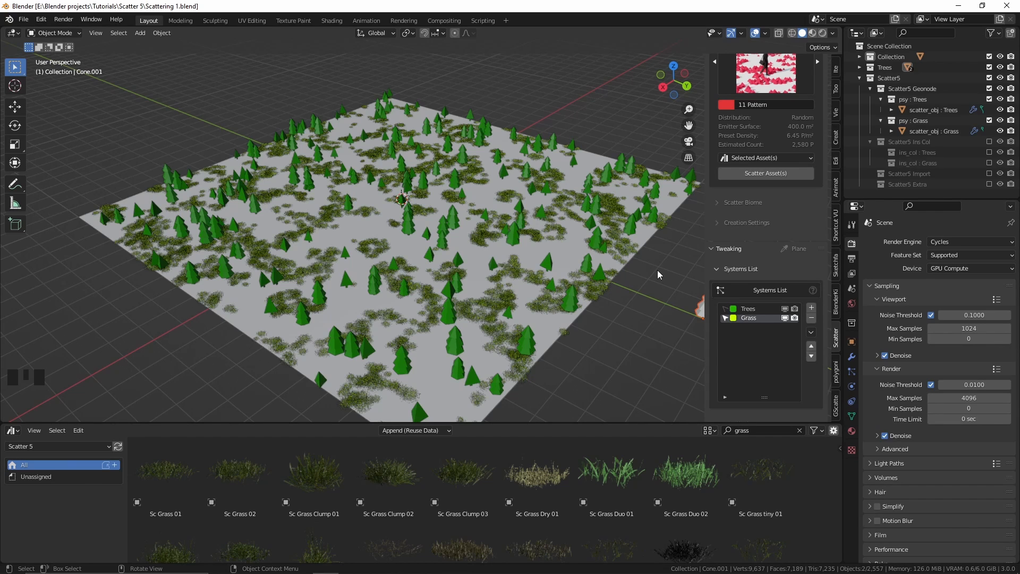
# Try lowering the Grass system's distribution density to 7.65 particles/m² and undo the change
pyautogui.scroll(-5, 784, 222)
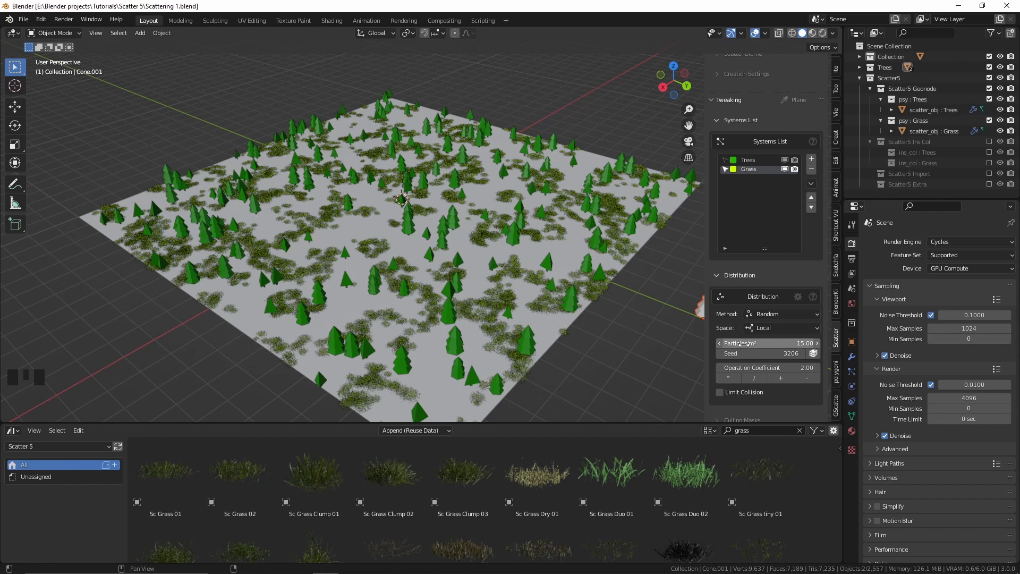
pyautogui.moveTo(744, 343)
pyautogui.mouseDown()
pyautogui.moveTo(766, 343)
pyautogui.moveTo(743, 348)
pyautogui.mouseUp()
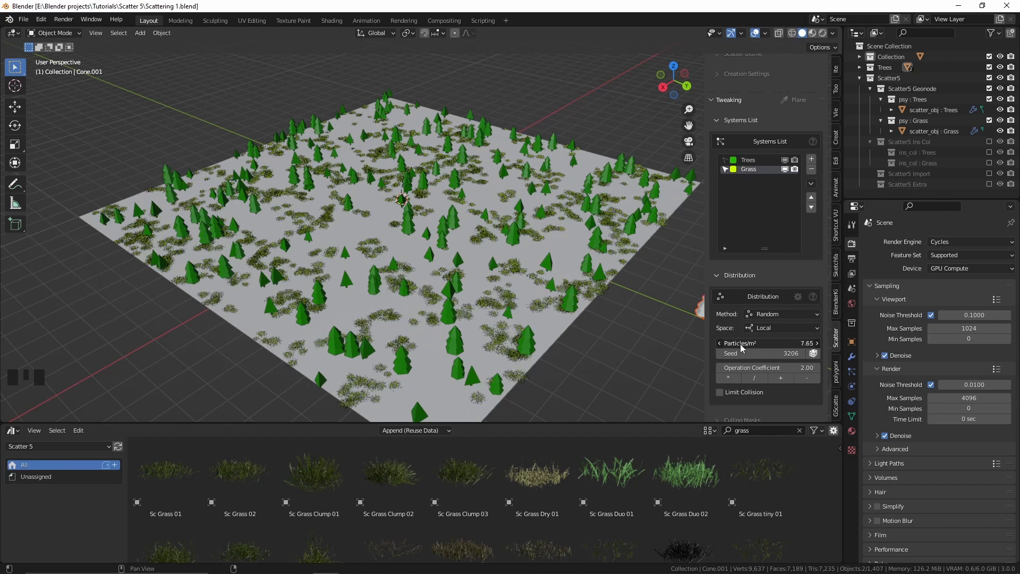
pyautogui.hotkey('ctrl', 'z')
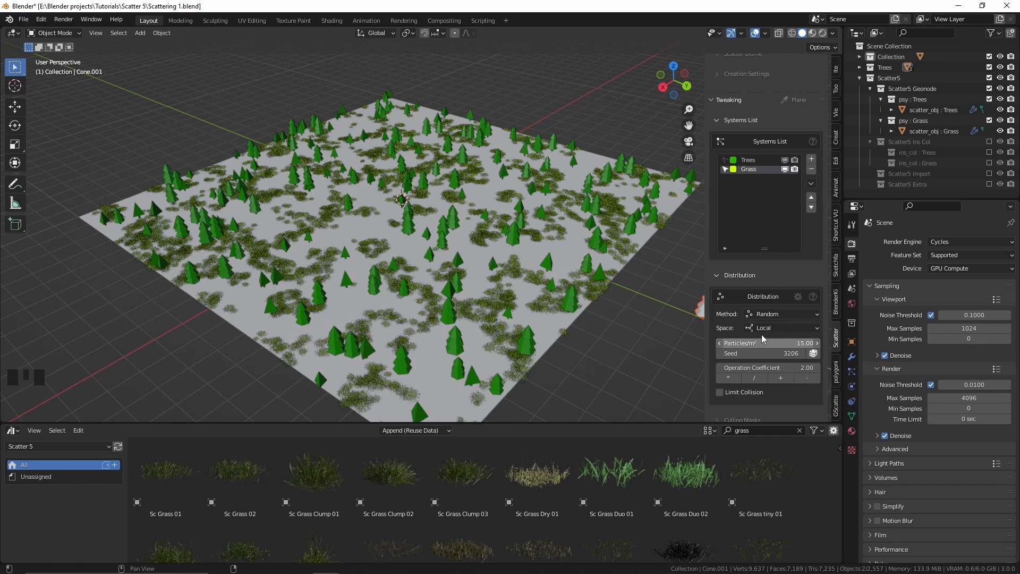
# Select both the Trees and Grass systems and set their density together to 5.73 particles/m²
pyautogui.click(726, 169)
pyautogui.keyDown('alt'); pyautogui.moveTo(774, 343); pyautogui.dragTo(680, 343); pyautogui.keyUp('alt')
pyautogui.scroll(4, 506, 272)
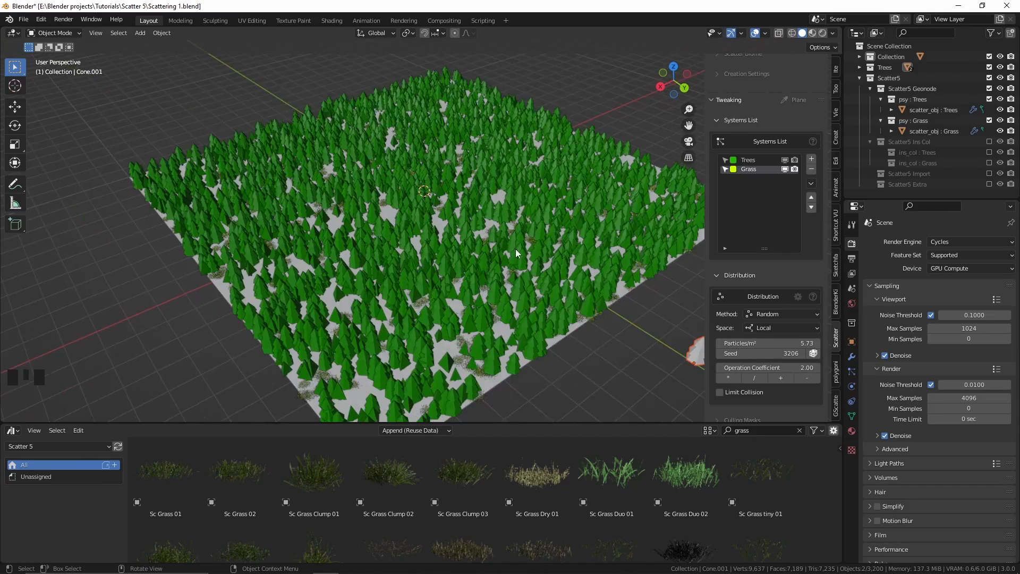
pyautogui.moveTo(506, 272)
pyautogui.keyDown('shift'); pyautogui.mouseDown(button='middle')
pyautogui.moveTo(533, 269)
pyautogui.moveTo(523, 241)
pyautogui.moveTo(519, 276)
pyautogui.mouseUp(button='middle'); pyautogui.keyUp('shift')
pyautogui.scroll(2, 519, 276)
pyautogui.moveTo(460, 286); pyautogui.dragTo(477, 273, button='middle')
pyautogui.scroll(-2, 471, 258)
pyautogui.scroll(-2, 464, 289)
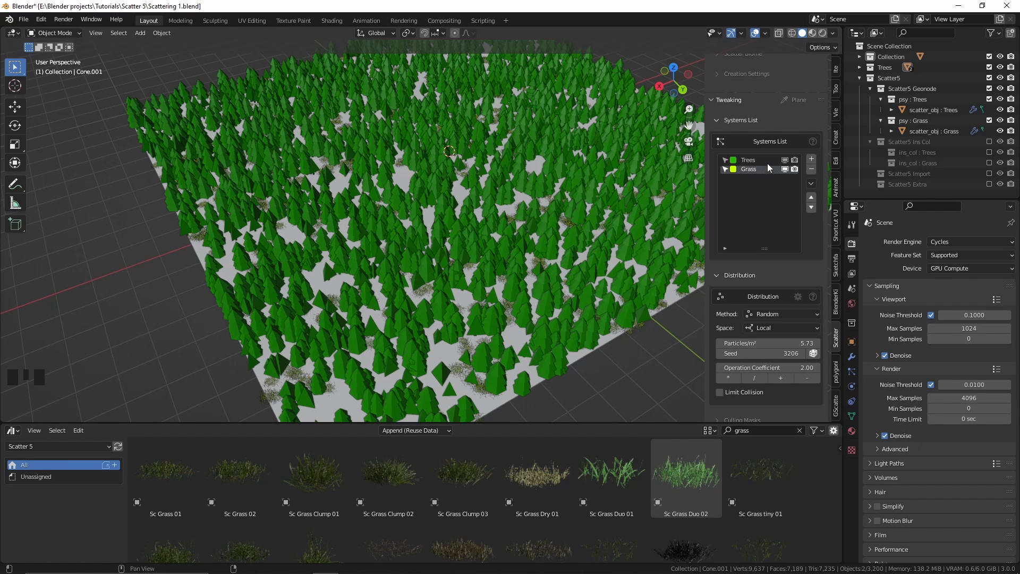
# Enable Limit Collision for the Trees system alone and set its distance to 0.29 m
pyautogui.click(748, 161)
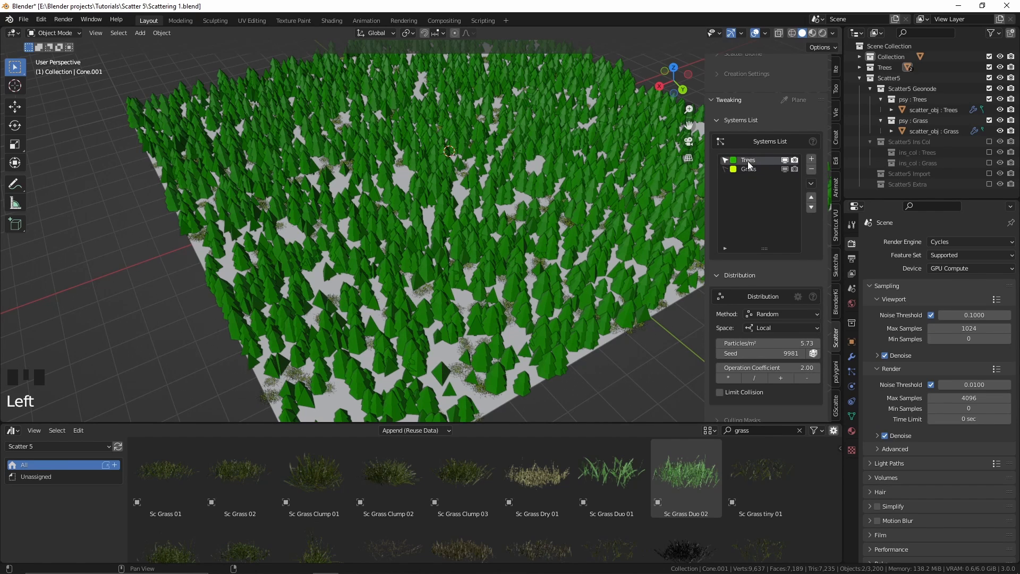
pyautogui.scroll(-1, 727, 384)
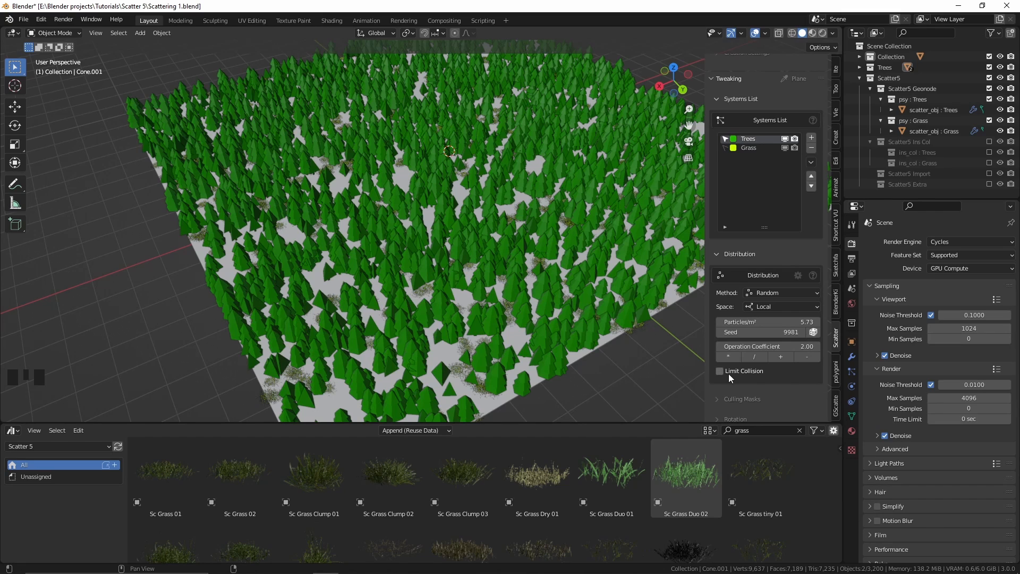
pyautogui.click(720, 371)
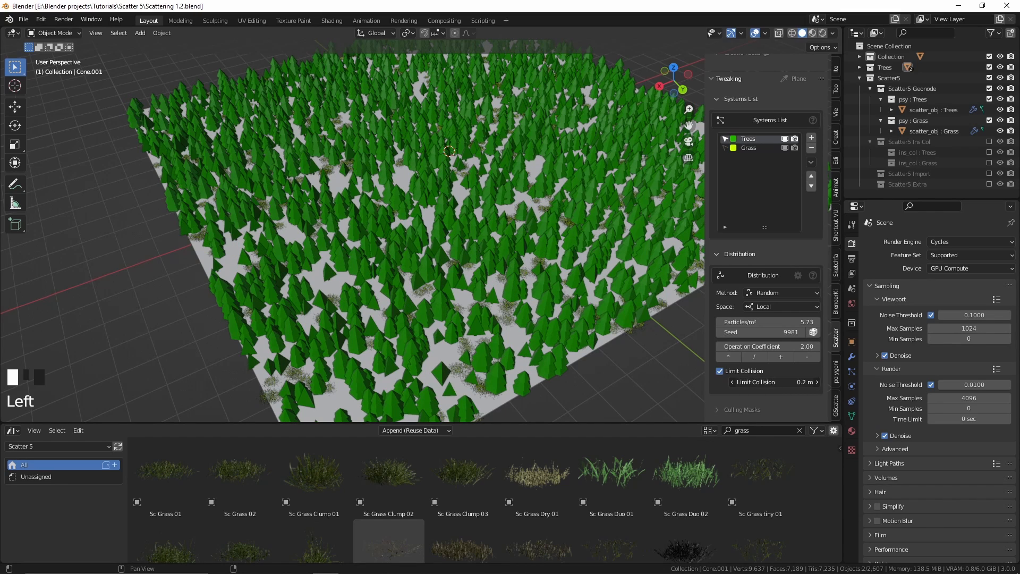
pyautogui.moveTo(776, 382); pyautogui.dragTo(794, 382)
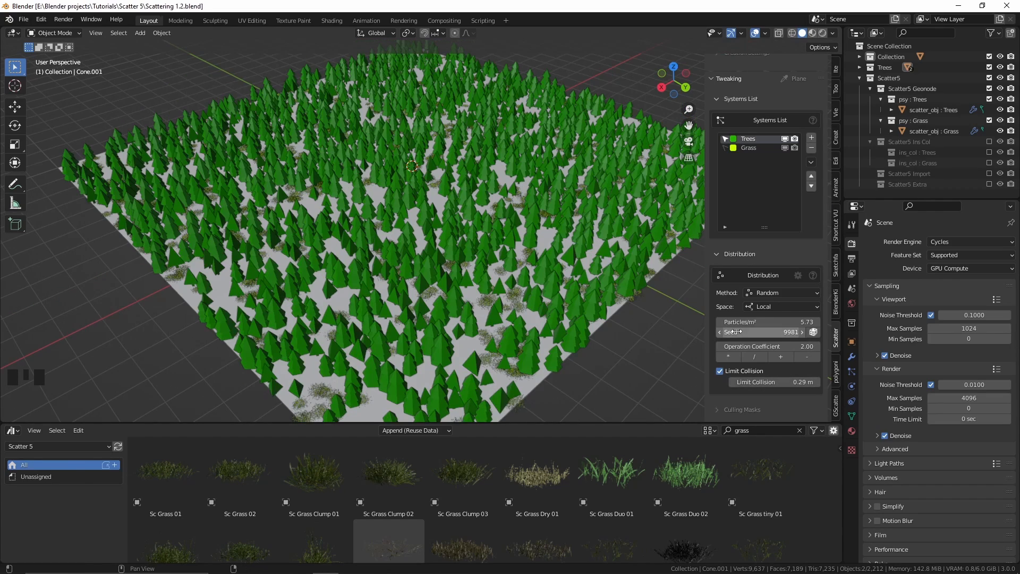
# Change the Trees distribution seed to 10031, and randomize it several times for a different layout
pyautogui.moveTo(765, 332); pyautogui.dragTo(792, 332)
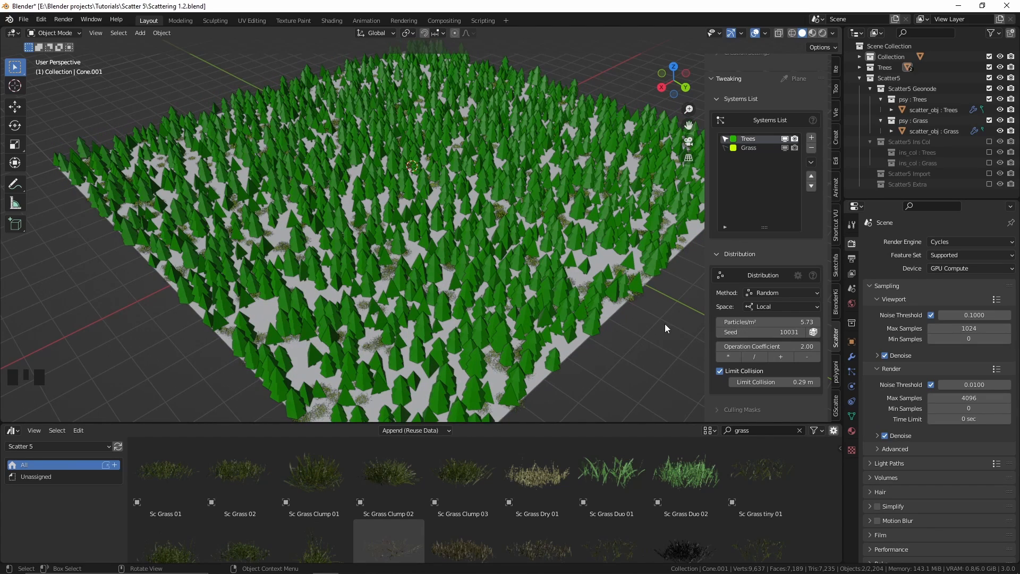
pyautogui.click(817, 334)
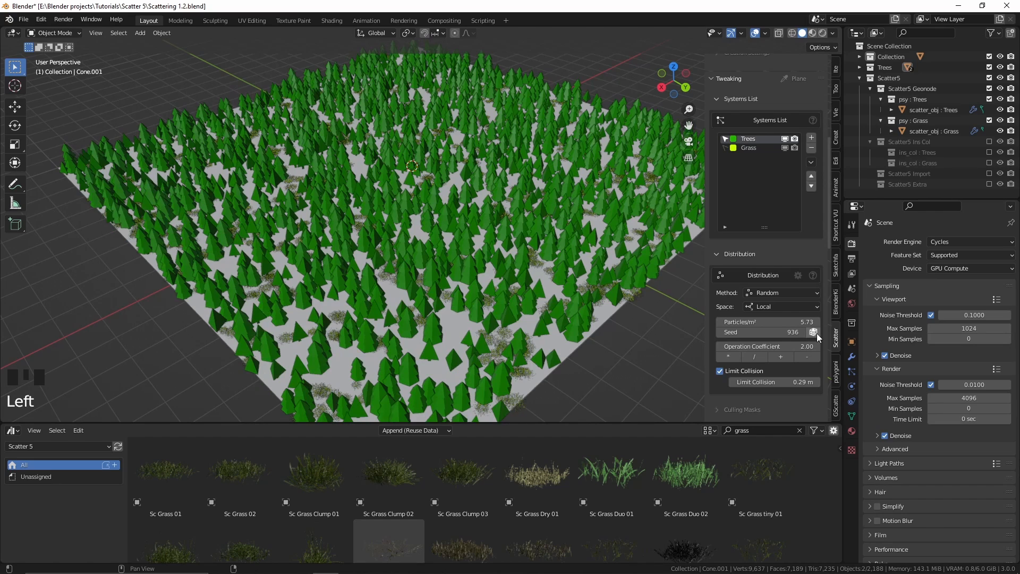
pyautogui.click(818, 333)
pyautogui.click(818, 333)
pyautogui.click(818, 333)
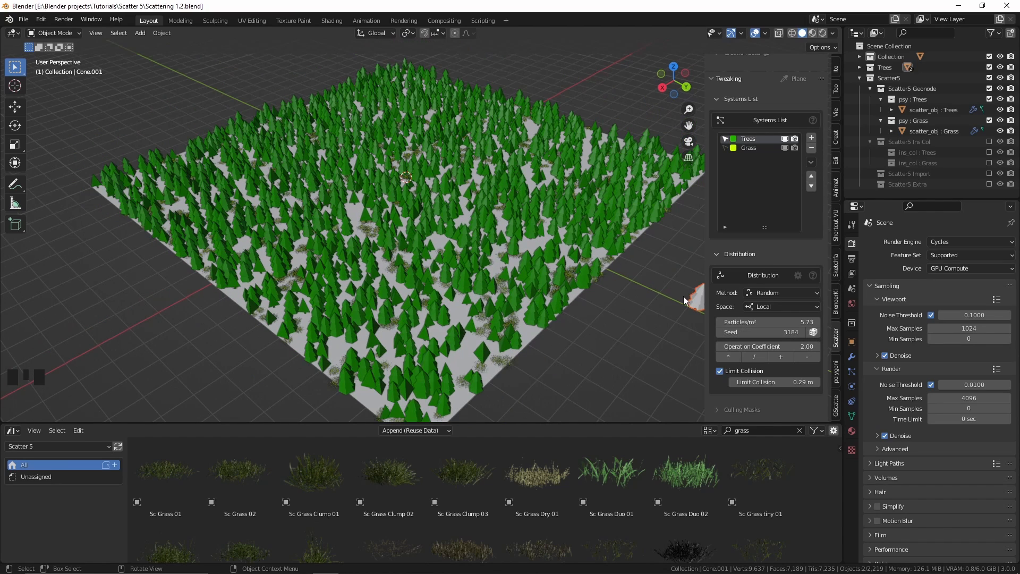
# Switch the Trees system's distribution method to Clump and look over the clustered trees
pyautogui.click(760, 292)
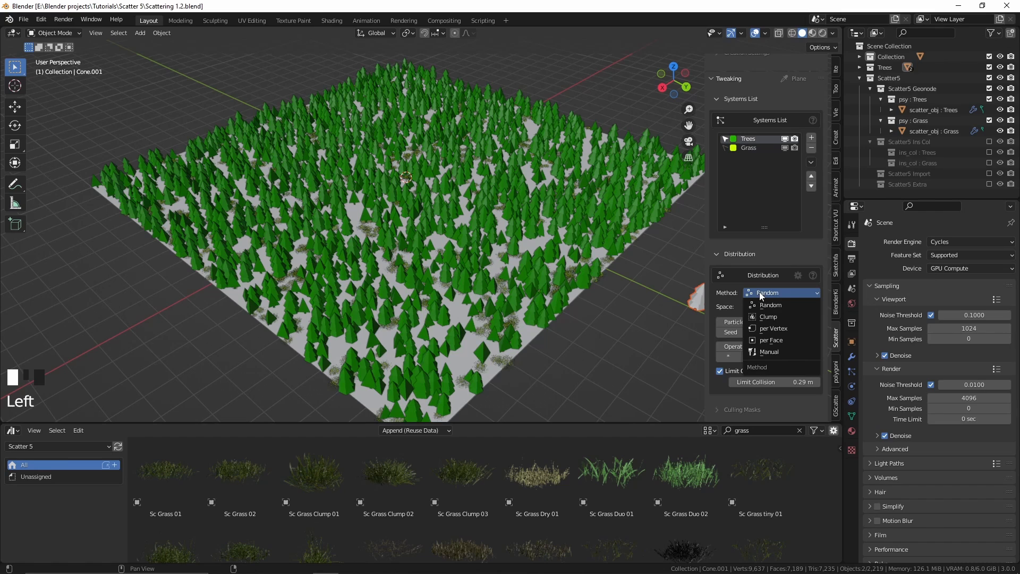
pyautogui.click(779, 316)
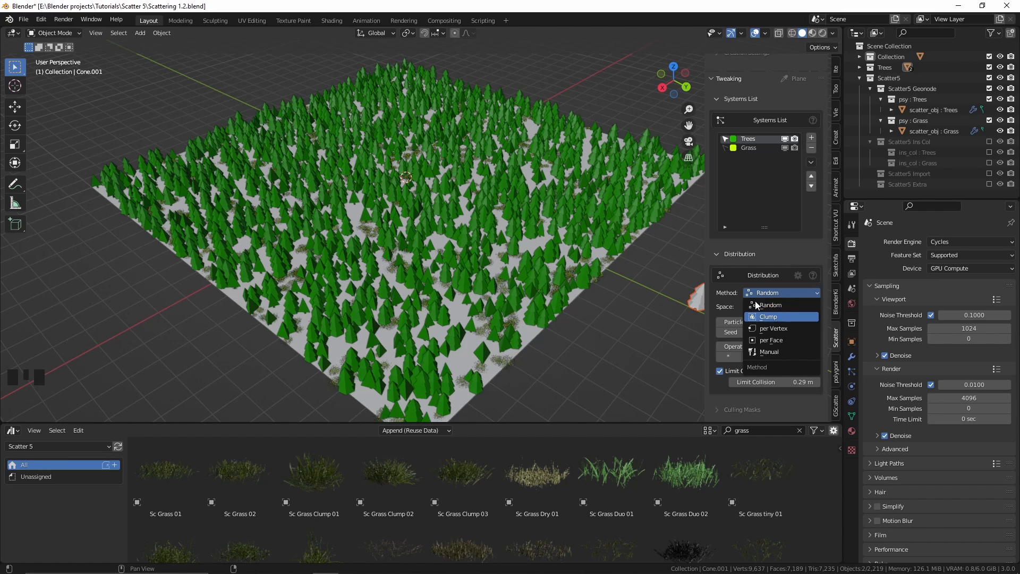
pyautogui.moveTo(582, 298); pyautogui.dragTo(573, 299, button='middle')
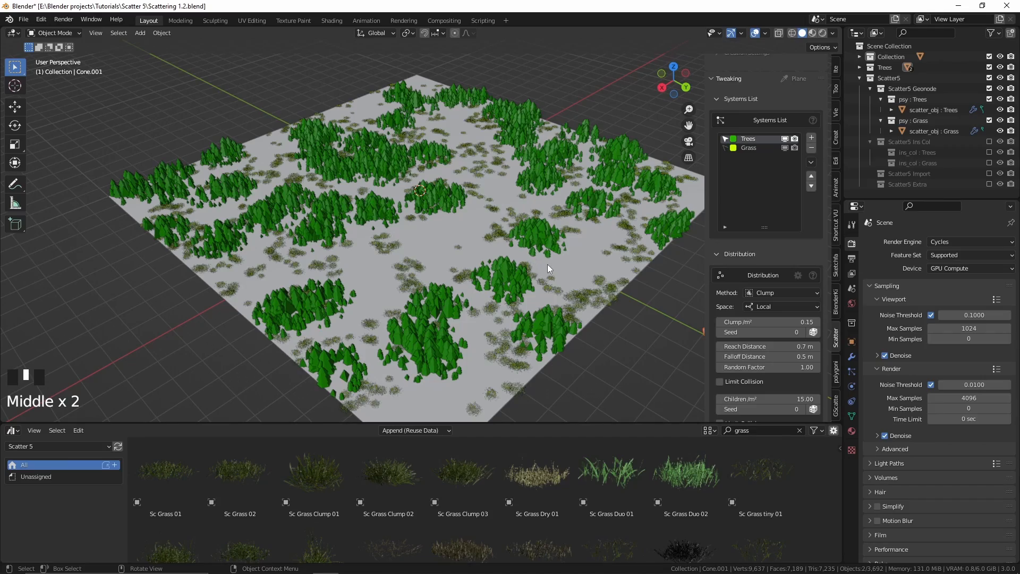
pyautogui.moveTo(547, 264)
pyautogui.keyDown('shift'); pyautogui.mouseDown(button='middle')
pyautogui.moveTo(585, 258)
pyautogui.moveTo(564, 266)
pyautogui.mouseUp(button='middle'); pyautogui.keyUp('shift')
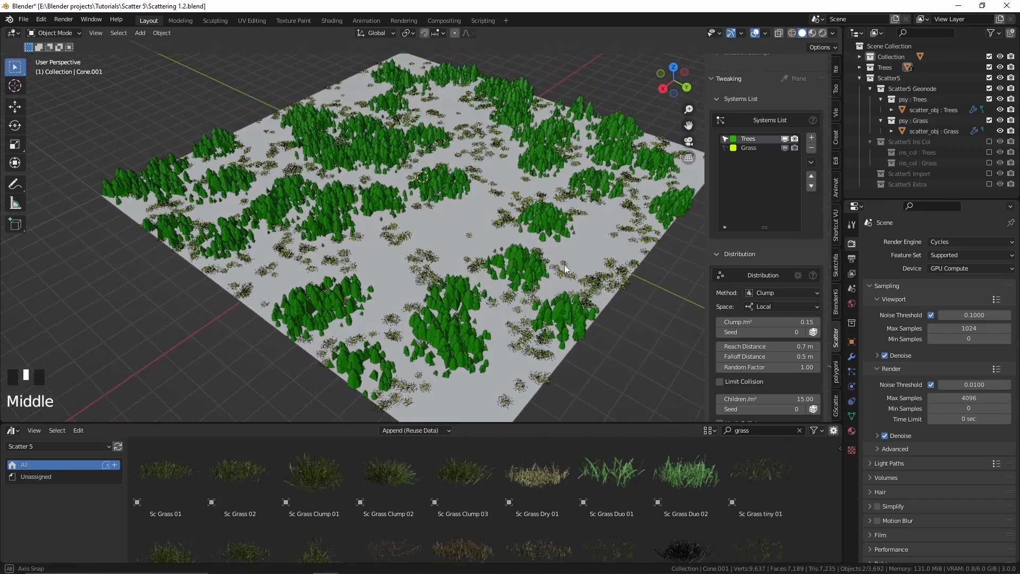
# Enlarge the tree clumps with a Reach Distance of 1.6 m and a Falloff Distance of 0.77 m
pyautogui.moveTo(771, 322); pyautogui.dragTo(811, 324)
pyautogui.scroll(-1, 740, 330)
pyautogui.moveTo(737, 336); pyautogui.dragTo(752, 336)
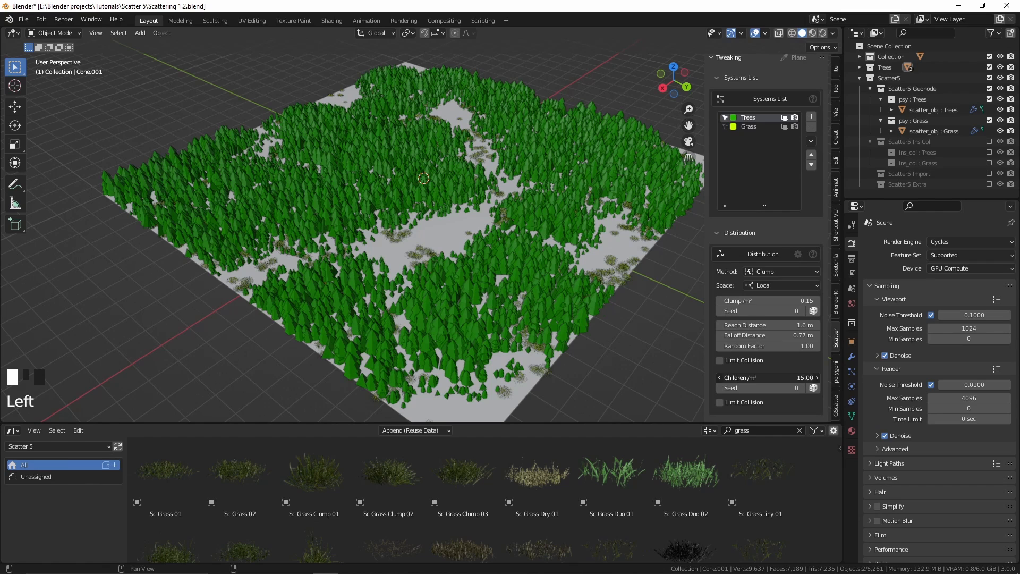
pyautogui.moveTo(766, 378)
pyautogui.mouseDown()
pyautogui.moveTo(750, 378)
pyautogui.moveTo(766, 378)
pyautogui.mouseUp()
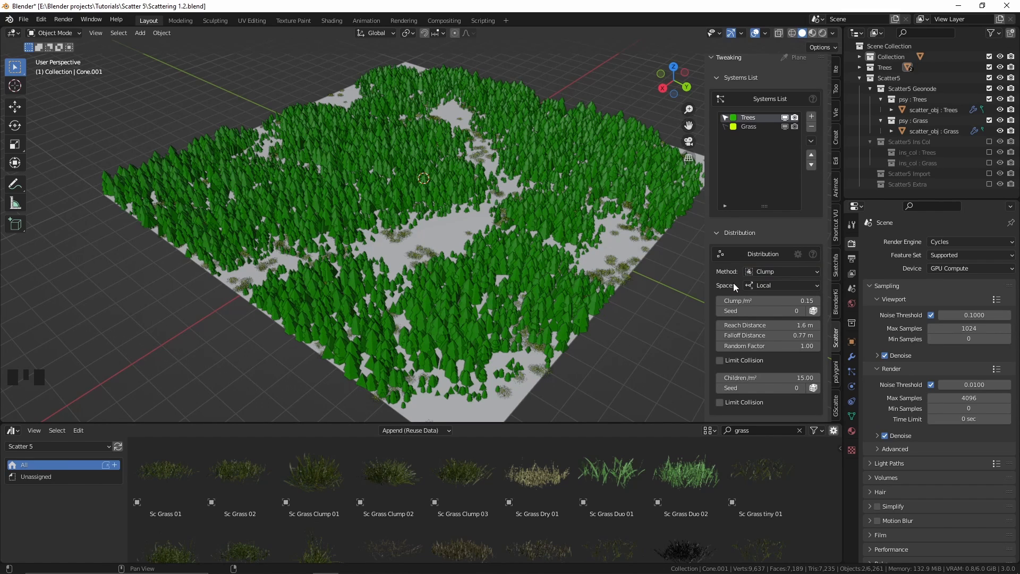
# Set the Trees system's distribution method to per Vertex
pyautogui.click(761, 273)
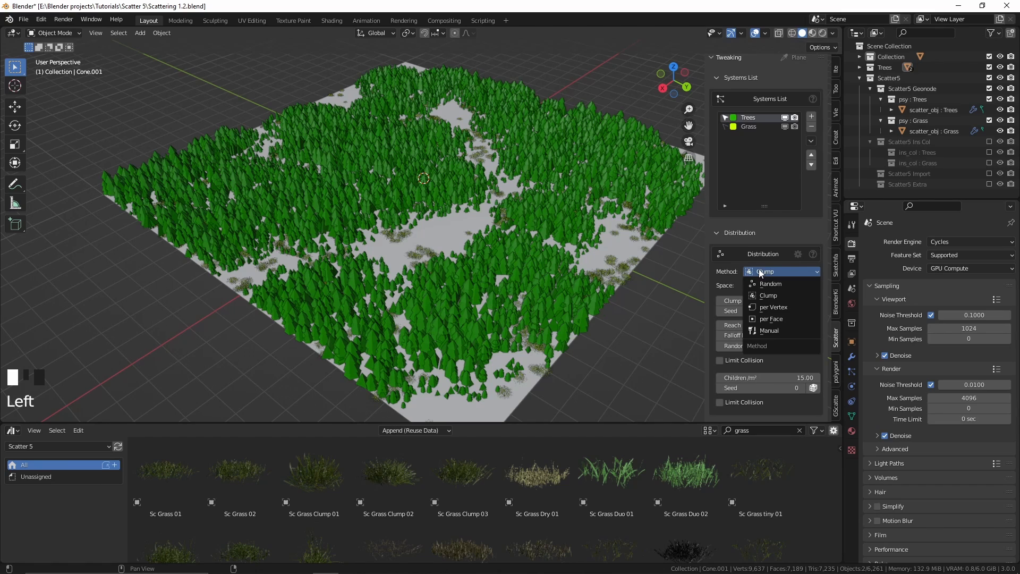
pyautogui.click(773, 311)
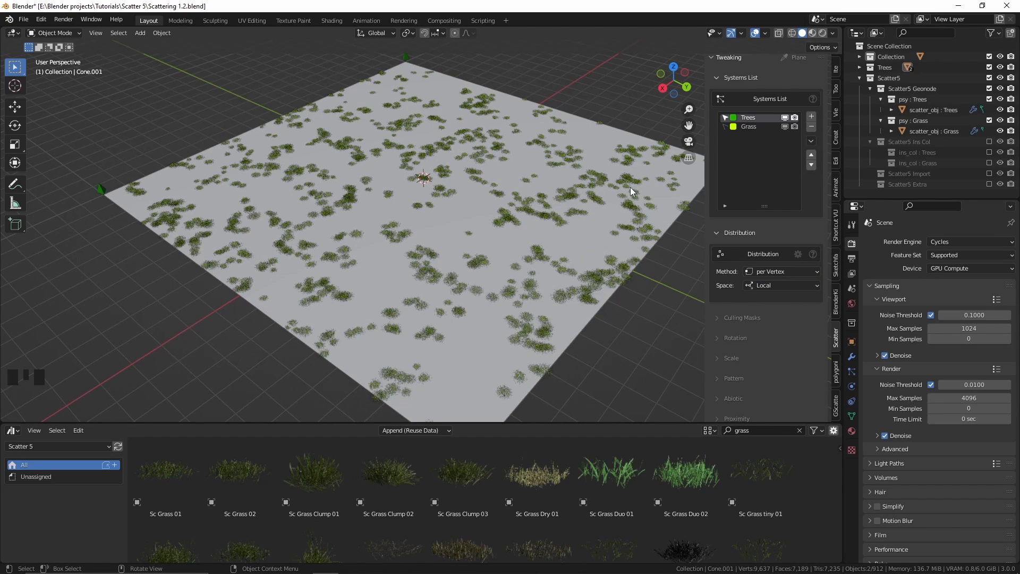
pyautogui.scroll(-2, 630, 187)
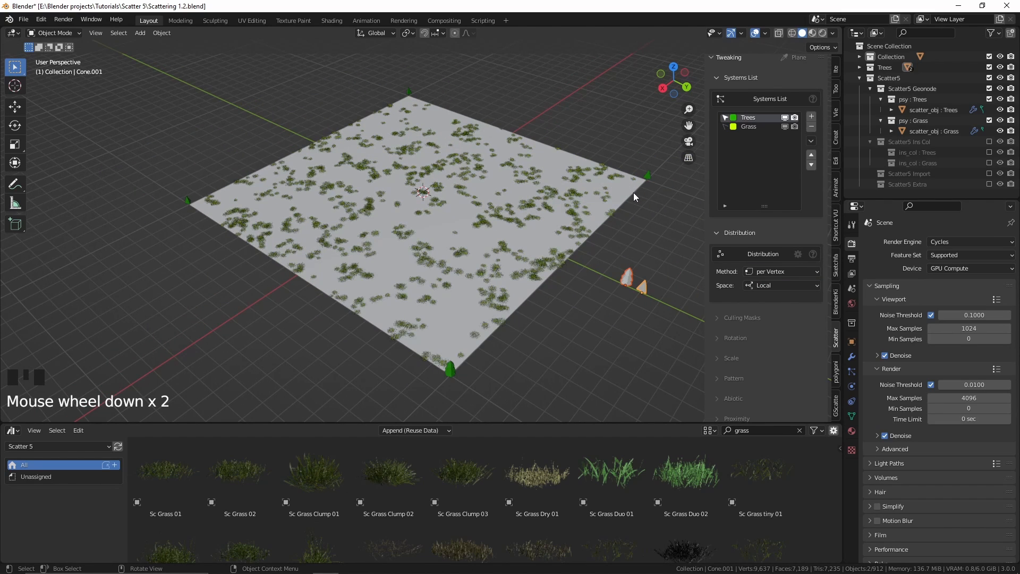
# Enter Edit Mode on the emitter plane and try moving its far corner vertex, cancelling the move
pyautogui.click(593, 177)
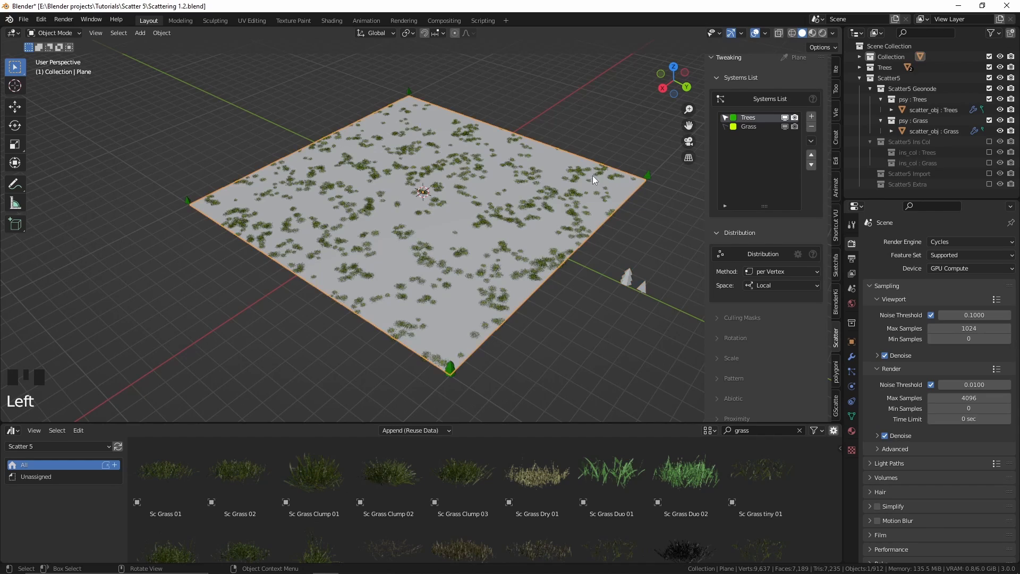
pyautogui.keyDown('shift'); pyautogui.moveTo(574, 166); pyautogui.dragTo(556, 189, button='middle'); pyautogui.keyUp('shift')
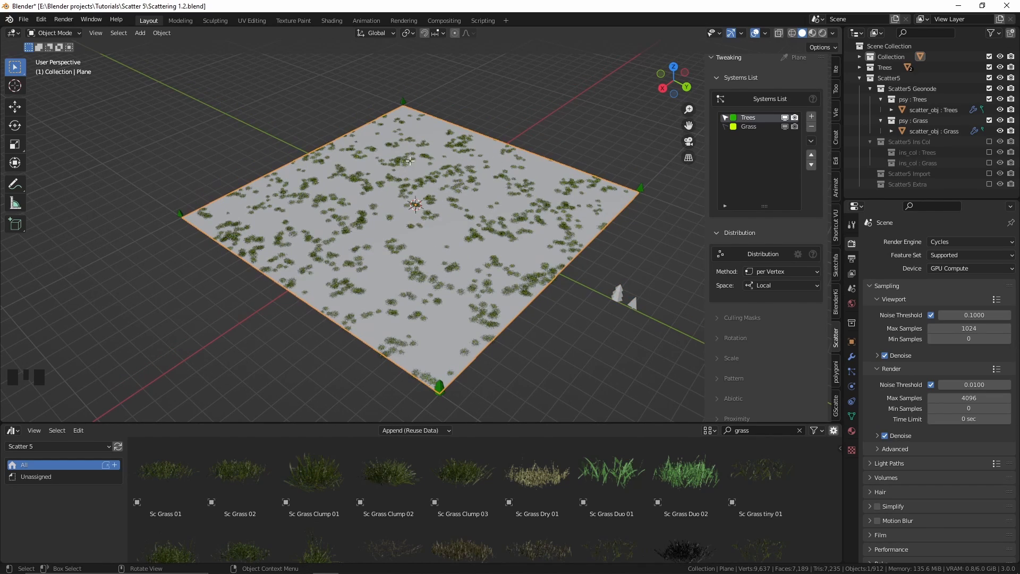
pyautogui.press('Tab')
pyautogui.click(405, 103)
pyautogui.press('g')
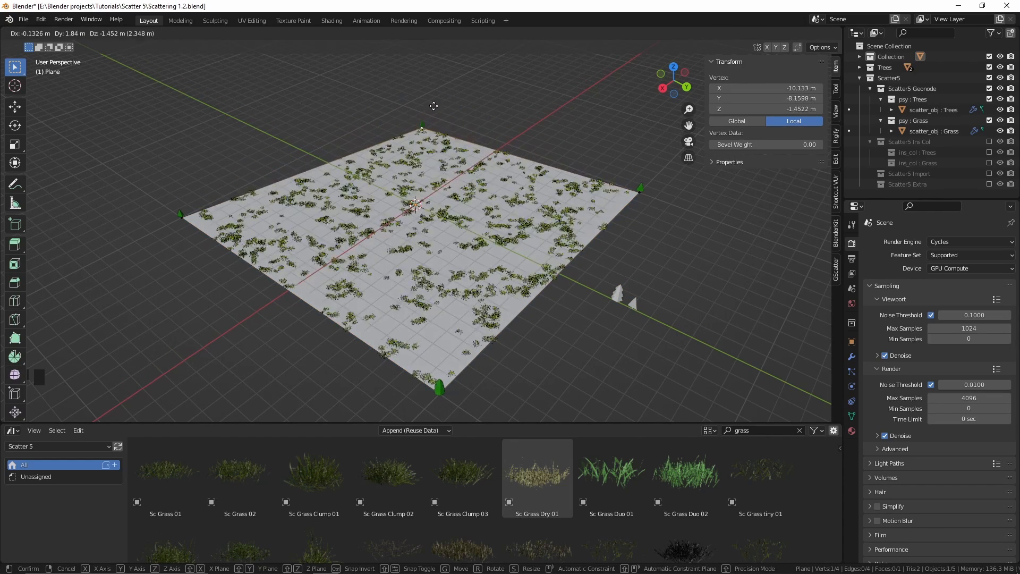
pyautogui.rightClick(436, 98)
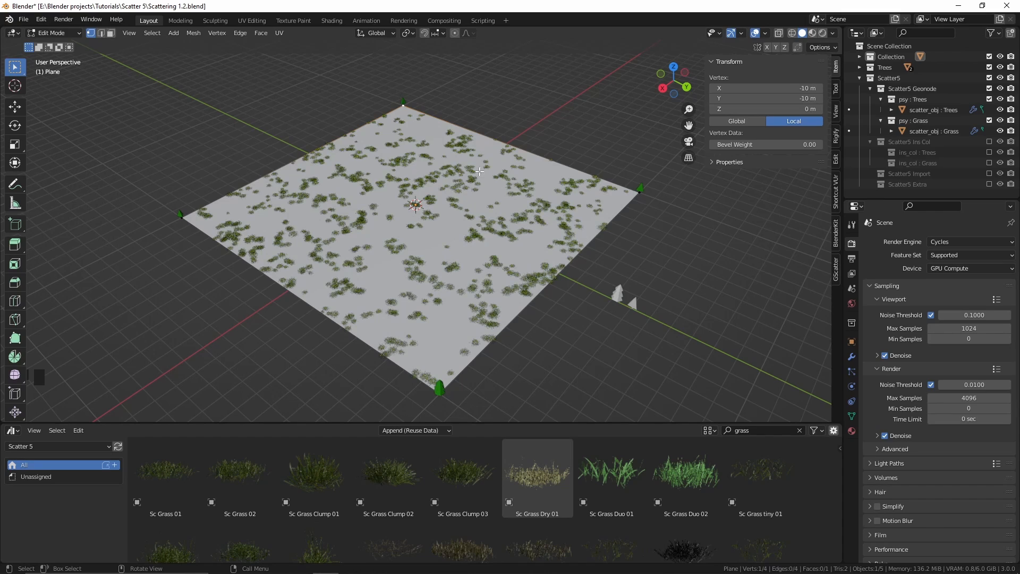
# Subdivide the whole emitter plane with 10 cuts and return to Object Mode
pyautogui.press('a')
pyautogui.rightClick(181, 86)
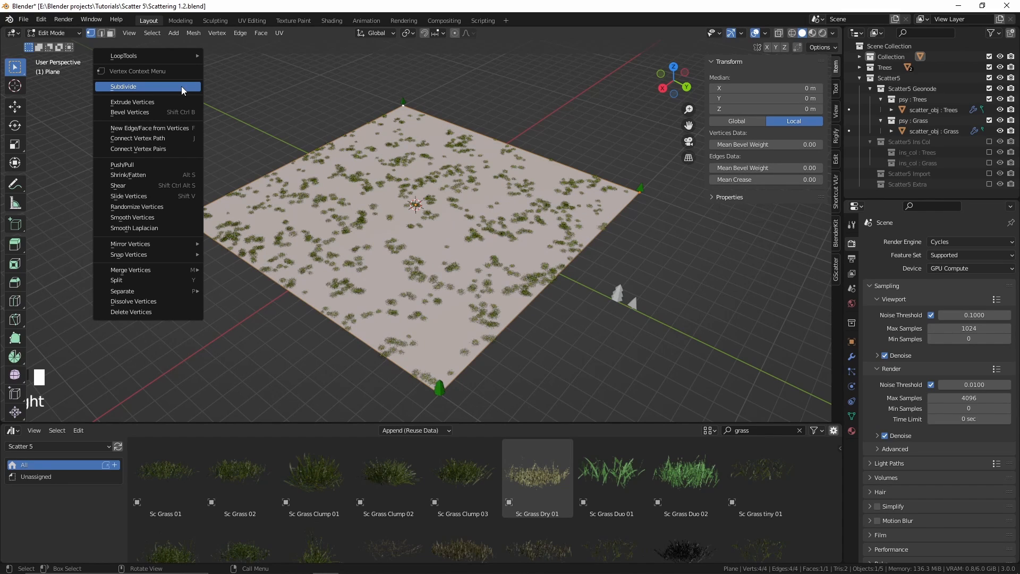
pyautogui.click(180, 86)
pyautogui.click(65, 414)
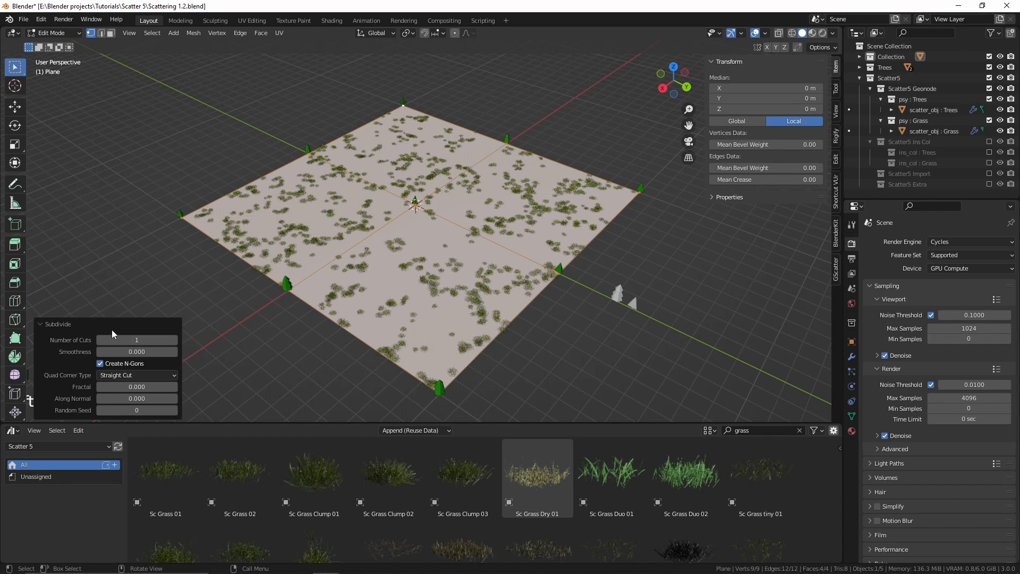
pyautogui.click(137, 340)
pyautogui.write('10')
pyautogui.press('Return')
pyautogui.scroll(3, 446, 228)
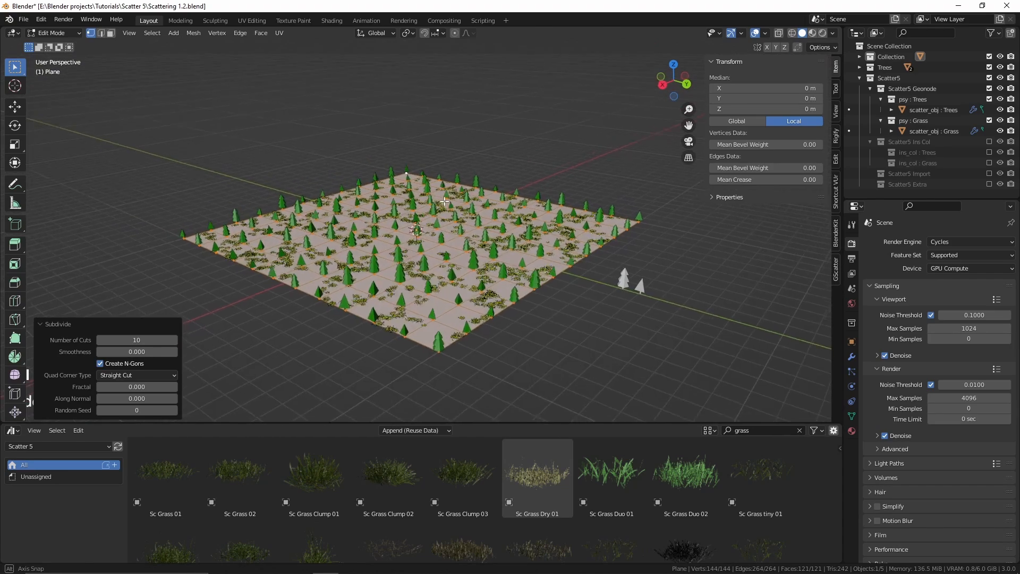
pyautogui.press('Tab')
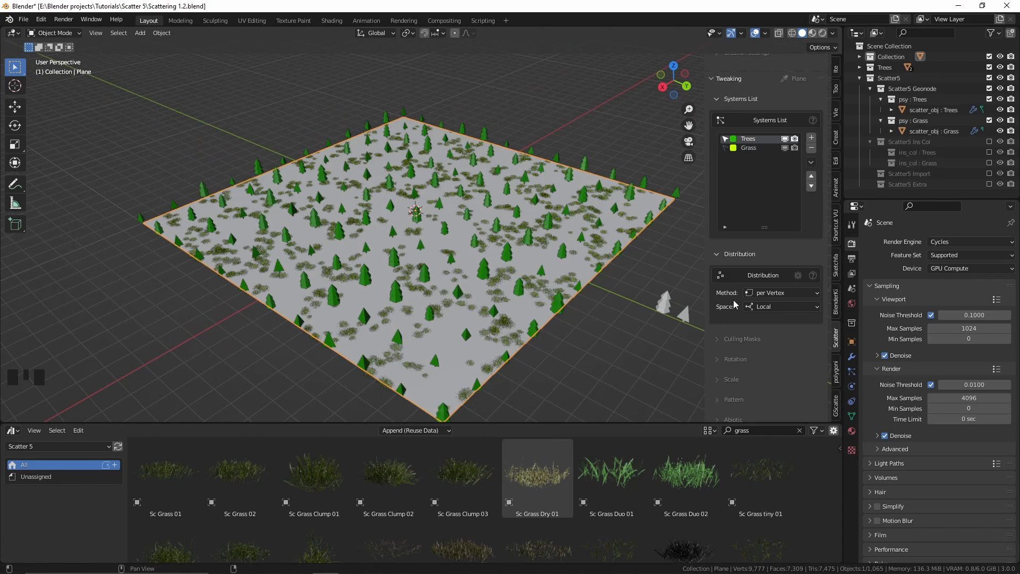
# Set the Trees system's distribution method to per Face and inspect one of the plane's faces in Edit Mode
pyautogui.click(761, 293)
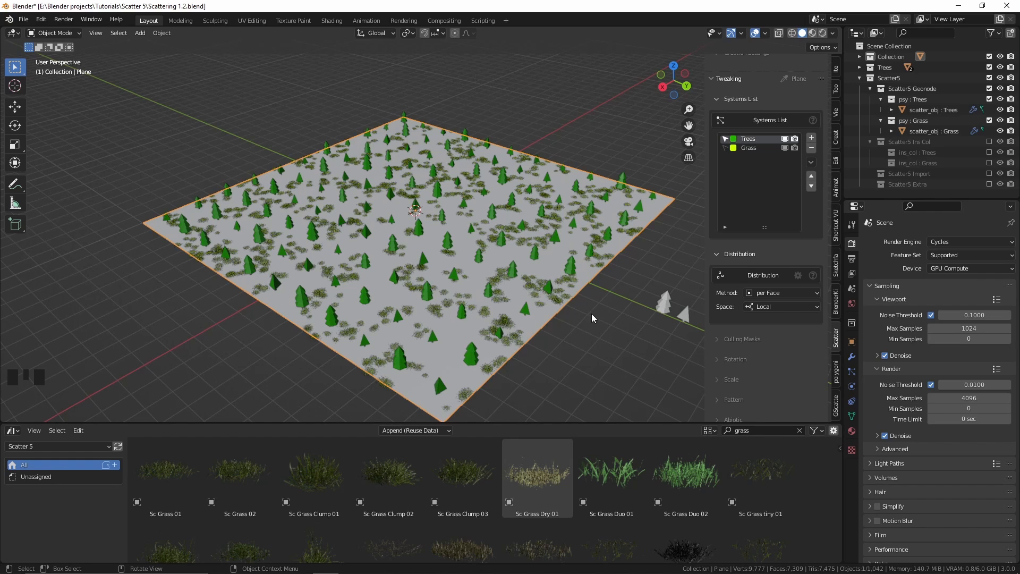
pyautogui.press('Tab')
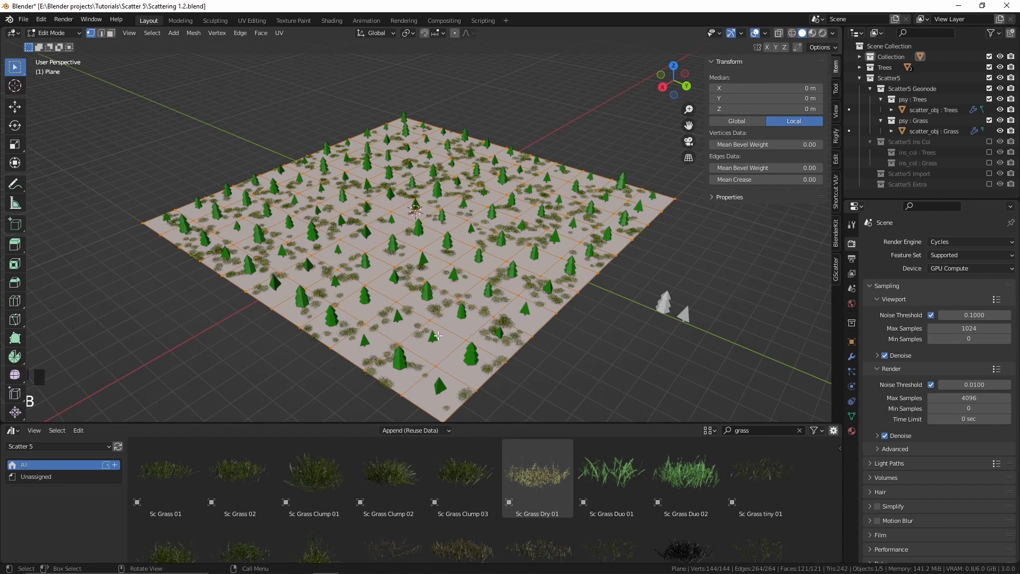
pyautogui.press('3')
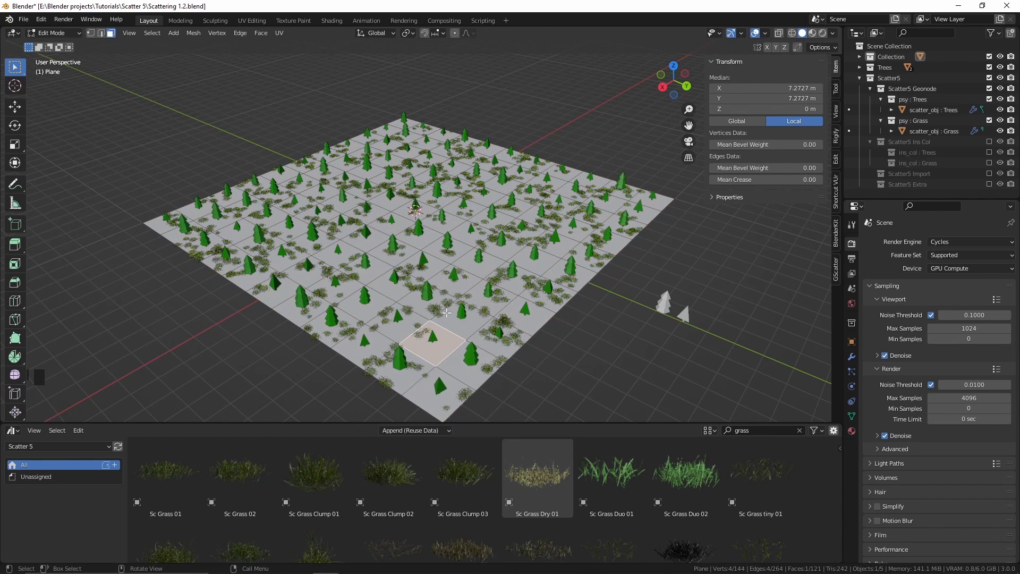
pyautogui.press('Tab')
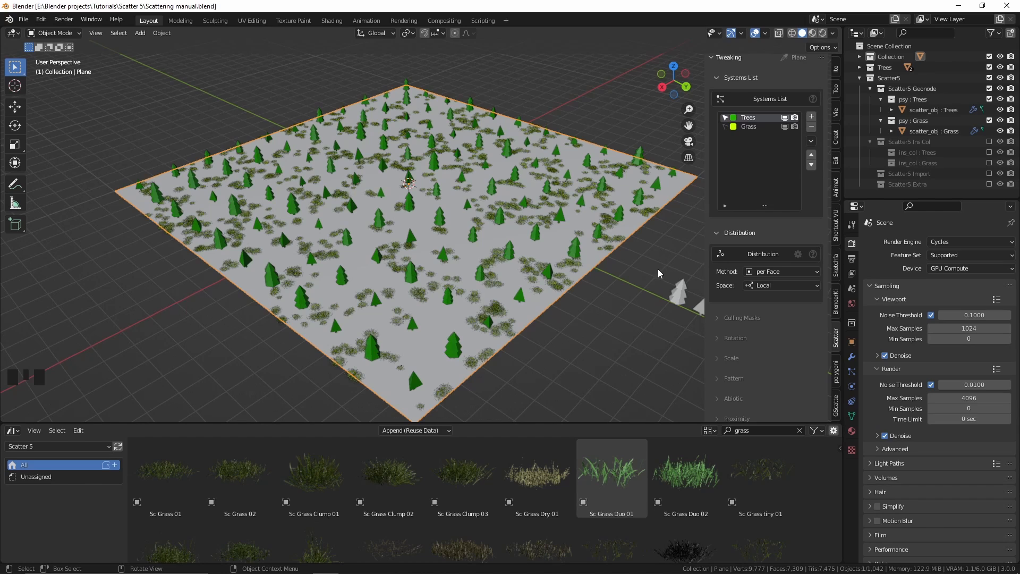
# Set the Trees system's distribution method to Manual, start the Dot Brush and widen the tool list to show brush names
pyautogui.click(773, 272)
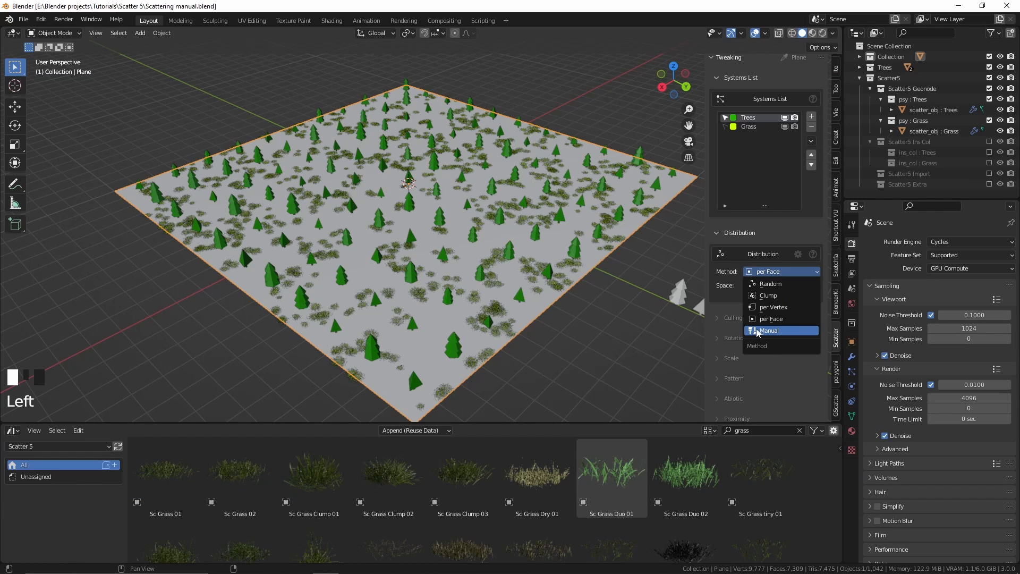
pyautogui.click(750, 328)
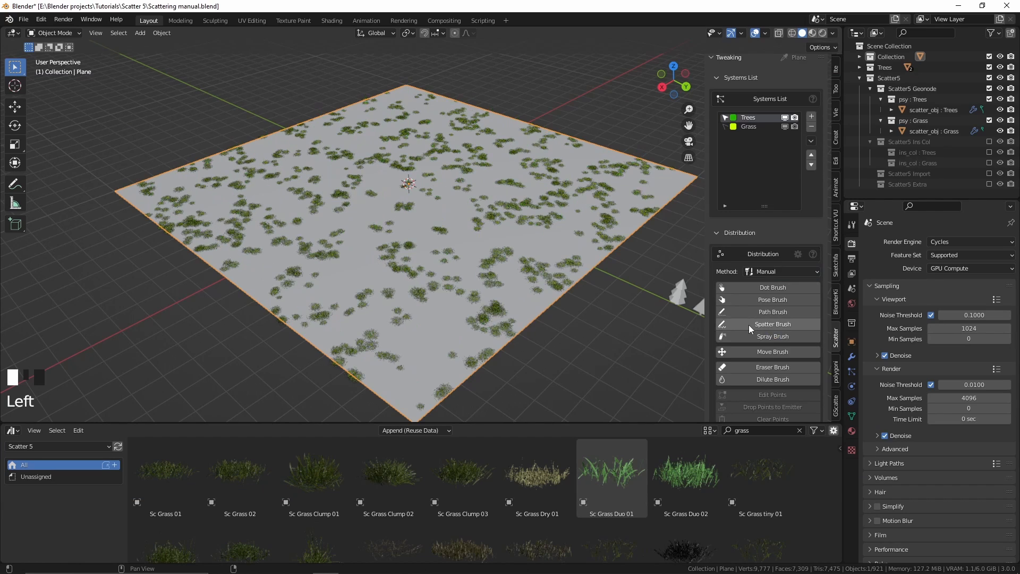
pyautogui.scroll(-3, 743, 323)
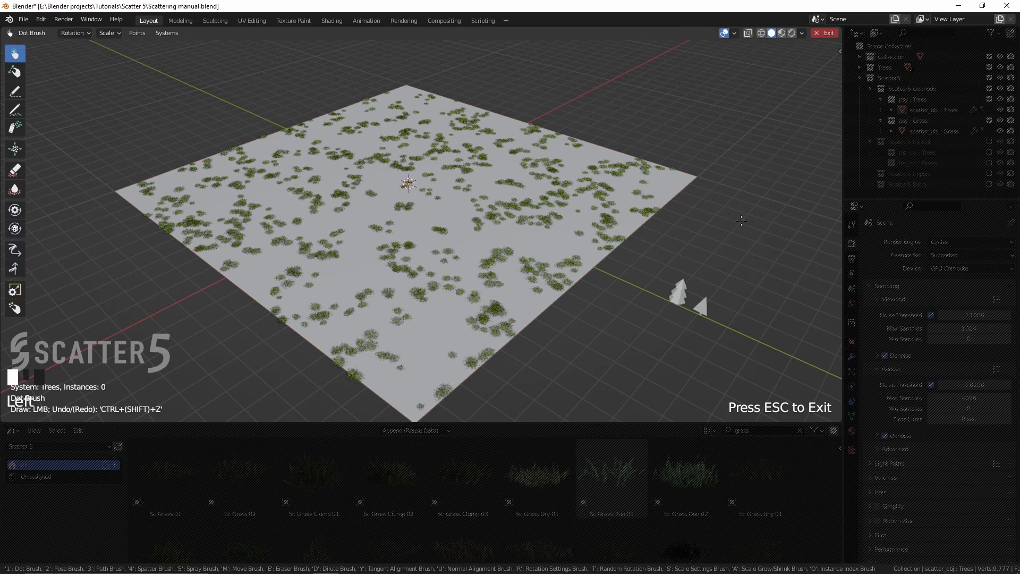
pyautogui.click(743, 222)
pyautogui.scroll(2, 466, 189)
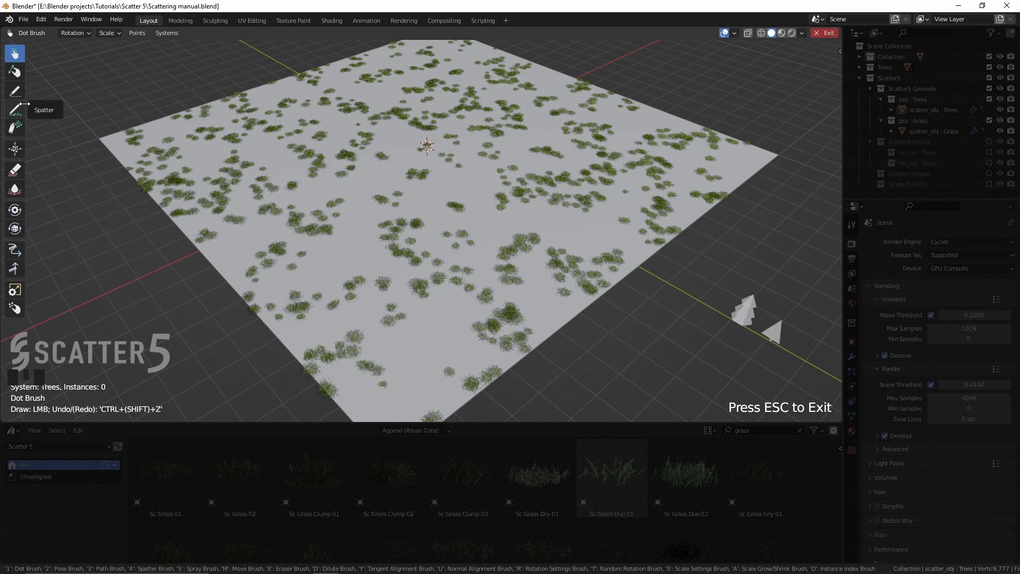
pyautogui.moveTo(24, 107); pyautogui.dragTo(62, 105)
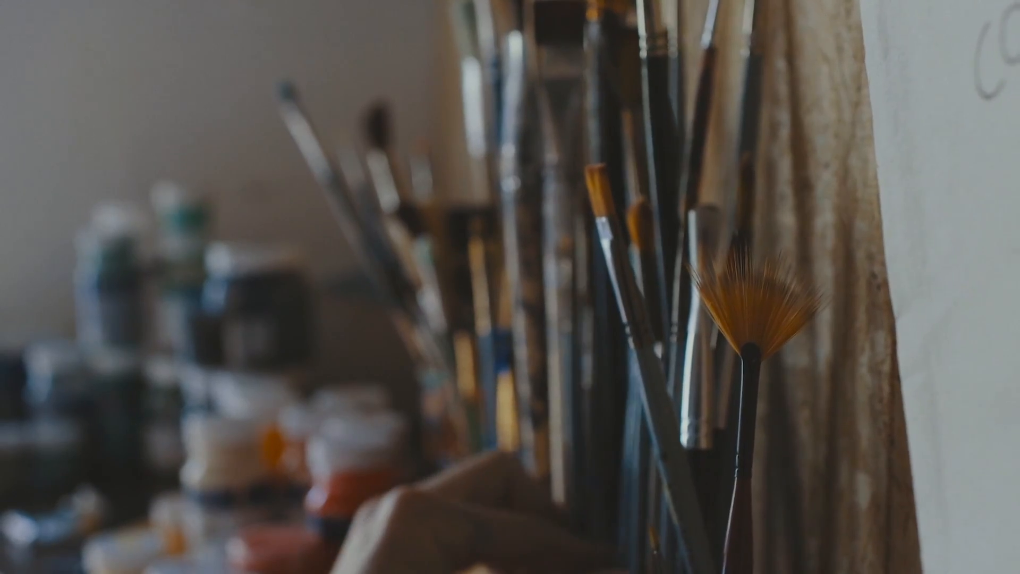
# Place about ten single trees with the Dot Brush near one corner of the emitter plane
pyautogui.scroll(2, 242, 218)
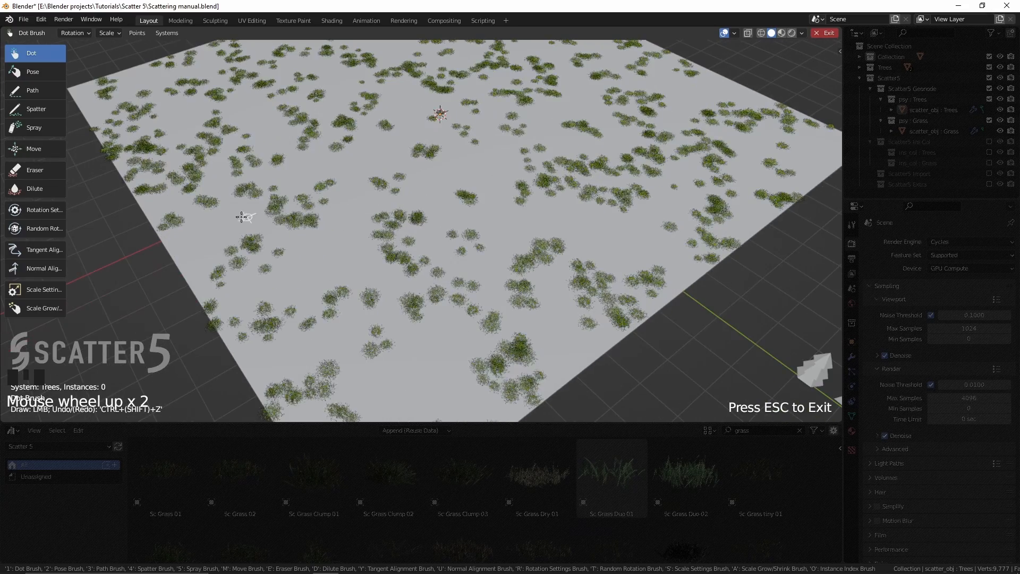
pyautogui.click(242, 217)
pyautogui.click(228, 234)
pyautogui.click(201, 217)
pyautogui.click(197, 243)
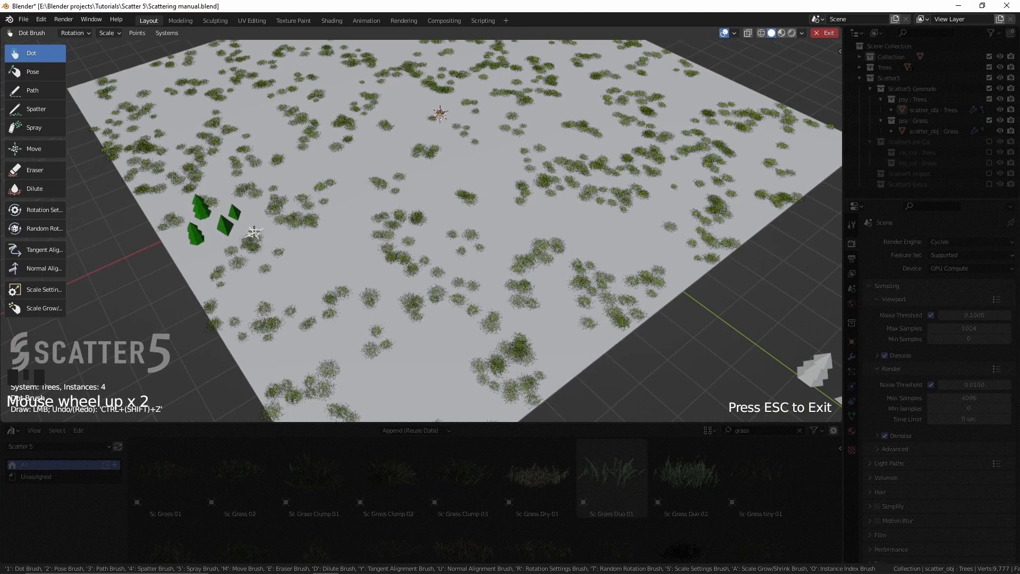
pyautogui.click(256, 229)
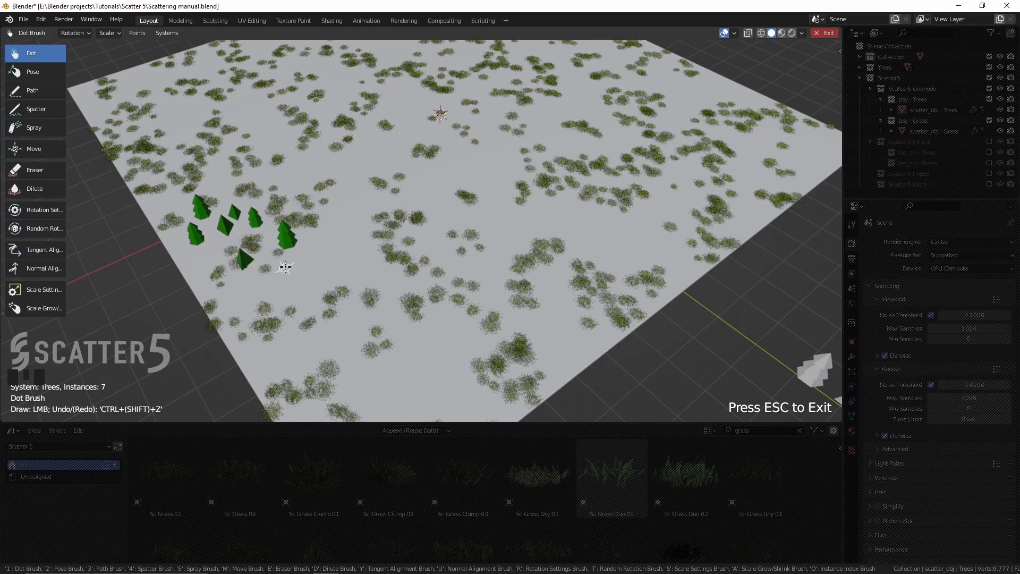
pyautogui.click(282, 250)
pyautogui.click(291, 238)
pyautogui.click(298, 228)
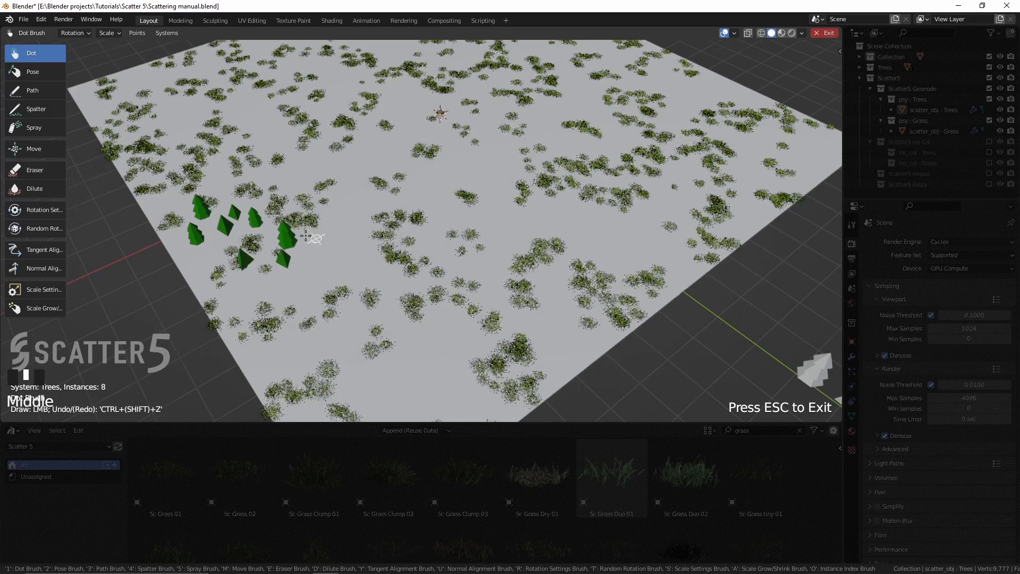
pyautogui.keyDown('shift'); pyautogui.moveTo(299, 228); pyautogui.dragTo(335, 224, button='middle'); pyautogui.keyUp('shift')
pyautogui.click(295, 229)
pyautogui.click(336, 229)
# Place two more trees beside the dotted ones with the Pose Brush, setting their size and orientation while placing
pyautogui.press('2')
pyautogui.moveTo(355, 205)
pyautogui.mouseDown()
pyautogui.moveTo(363, 243)
pyautogui.moveTo(357, 223)
pyautogui.mouseUp()
pyautogui.moveTo(304, 256); pyautogui.dragTo(347, 259)
# Paint a dense stroke of trees beside the existing ones with the Spatter Brush
pyautogui.click(37, 108)
pyautogui.keyDown('shift'); pyautogui.moveTo(340, 276); pyautogui.dragTo(361, 307, button='middle'); pyautogui.keyUp('shift')
pyautogui.click(361, 307)
pyautogui.moveTo(361, 308)
pyautogui.mouseDown()
pyautogui.moveTo(407, 250)
pyautogui.moveTo(470, 294)
pyautogui.mouseUp()
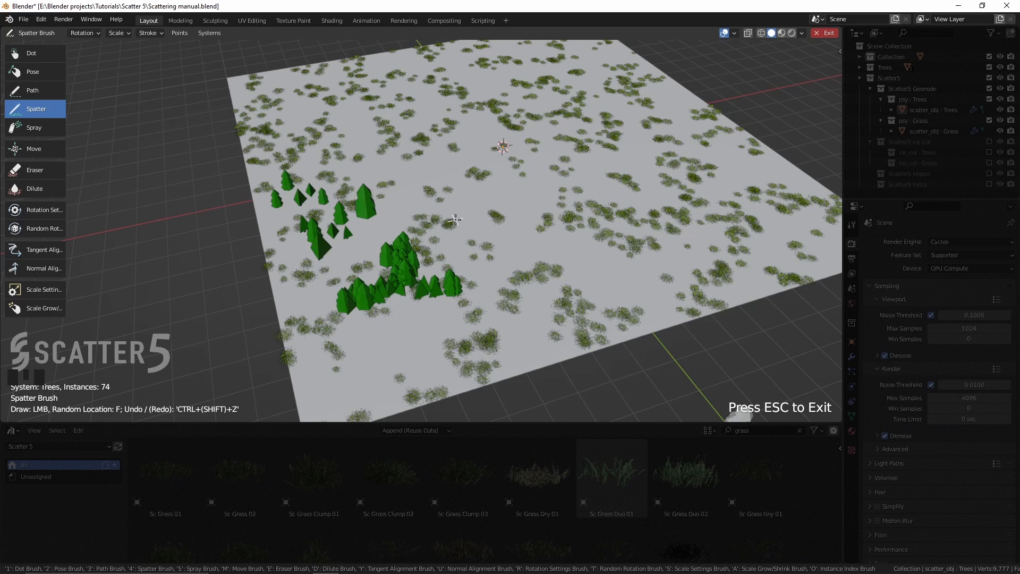
# Set the Spatter Brush's scale Random Factor to 0.5 on X, Y and Z and paint another stroke of trees
pyautogui.click(122, 35)
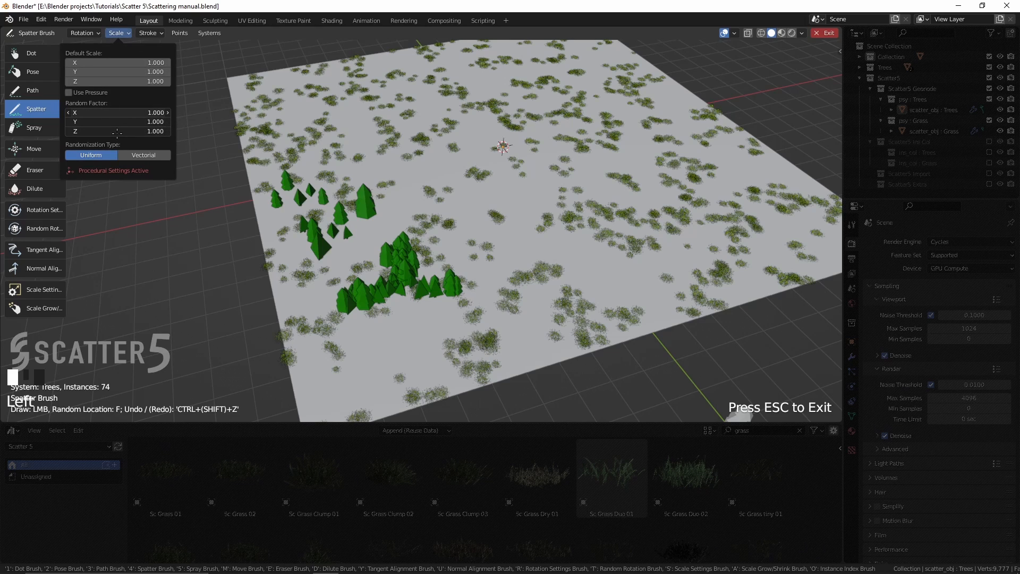
pyautogui.moveTo(117, 133); pyautogui.dragTo(114, 112)
pyautogui.write('.5')
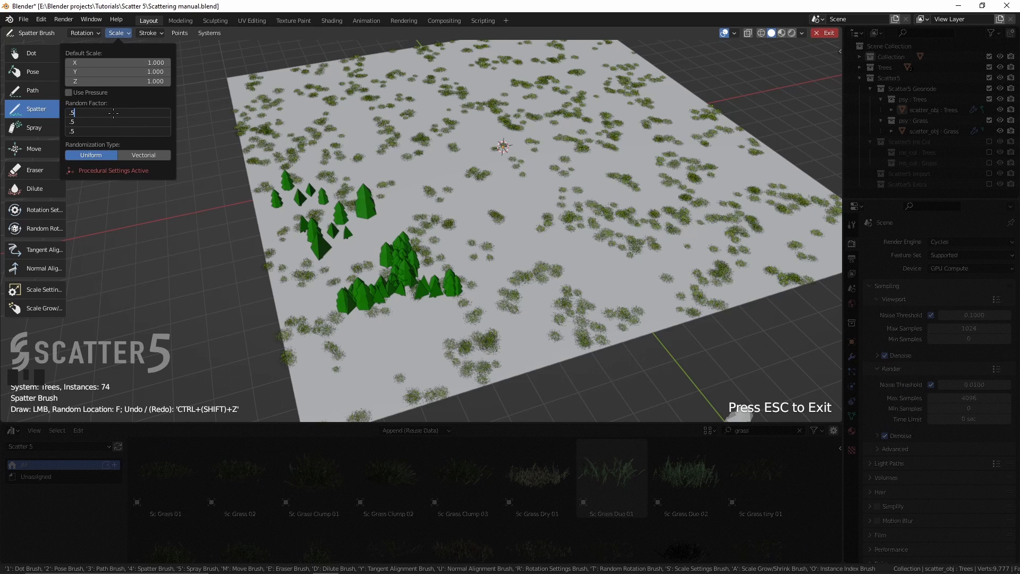
pyautogui.press('Return')
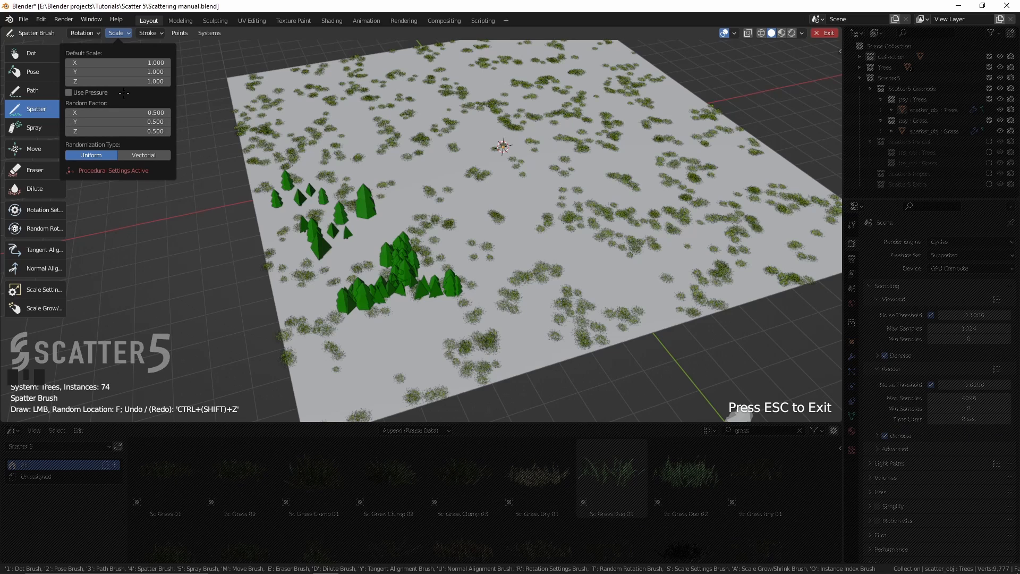
pyautogui.moveTo(497, 187); pyautogui.dragTo(516, 190, button='middle')
pyautogui.moveTo(516, 190); pyautogui.dragTo(515, 200, button='middle')
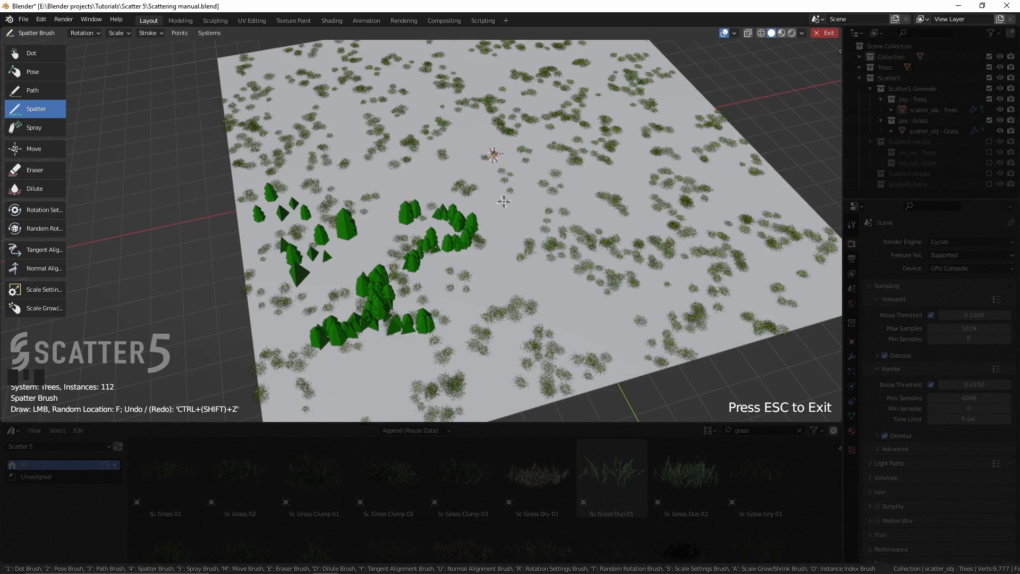
# Increase the Spatter Brush's Random Location to about 1.6 and paint widely spread trees across the plane
pyautogui.press('f')
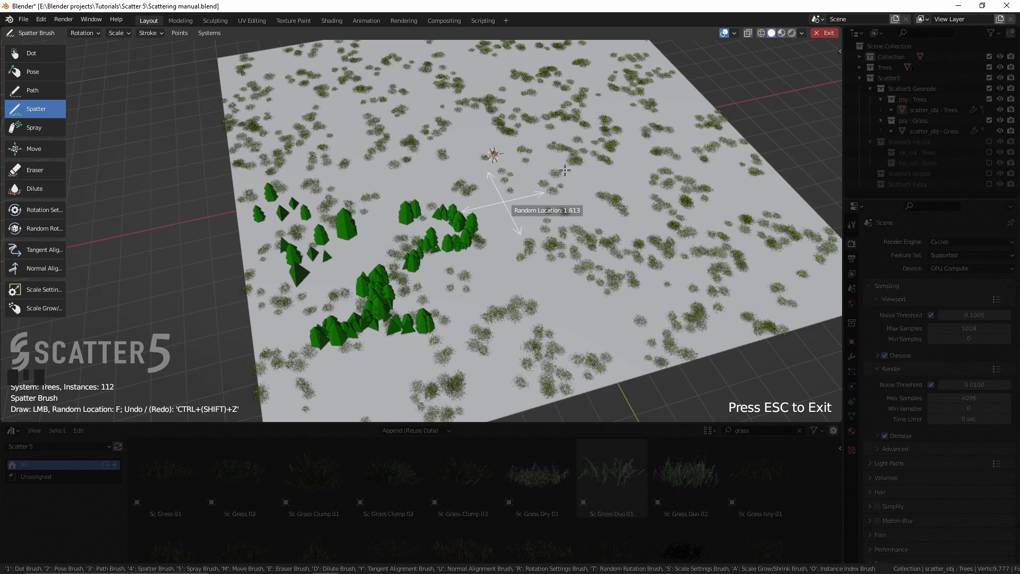
pyautogui.click(558, 184)
pyautogui.moveTo(516, 189)
pyautogui.mouseDown()
pyautogui.moveTo(369, 160)
pyautogui.moveTo(229, 169)
pyautogui.mouseUp()
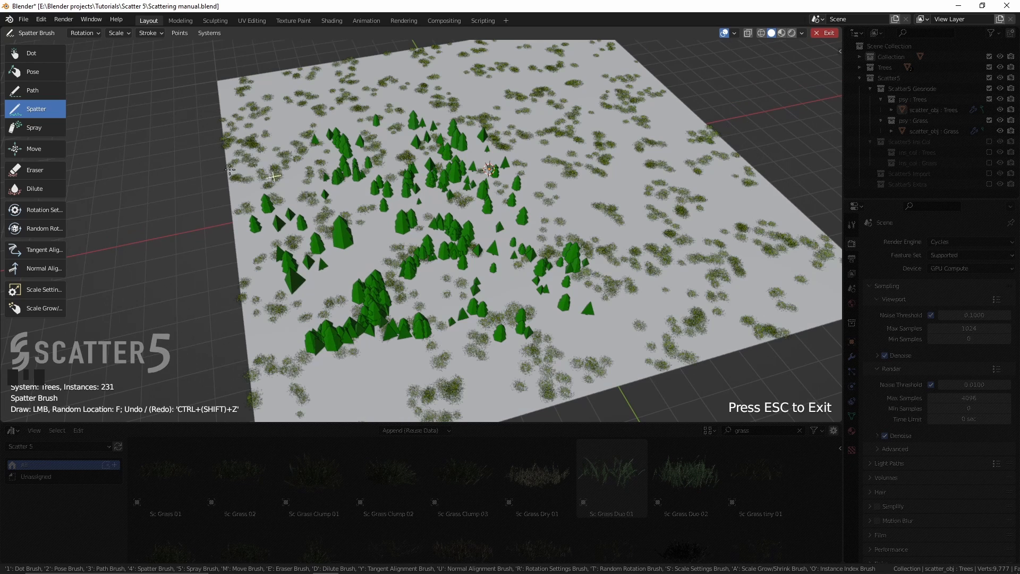
# Shift several groups of painted trees to other spots on the plane with the Move Brush
pyautogui.click(56, 149)
pyautogui.moveTo(425, 266); pyautogui.dragTo(479, 260)
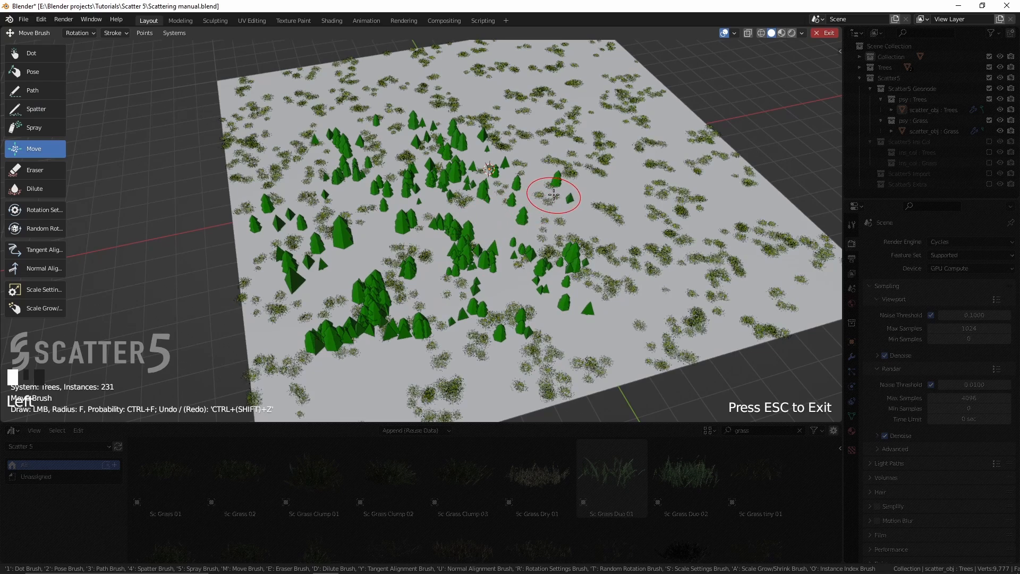
pyautogui.moveTo(374, 288); pyautogui.dragTo(353, 242)
pyautogui.moveTo(382, 335); pyautogui.dragTo(452, 336)
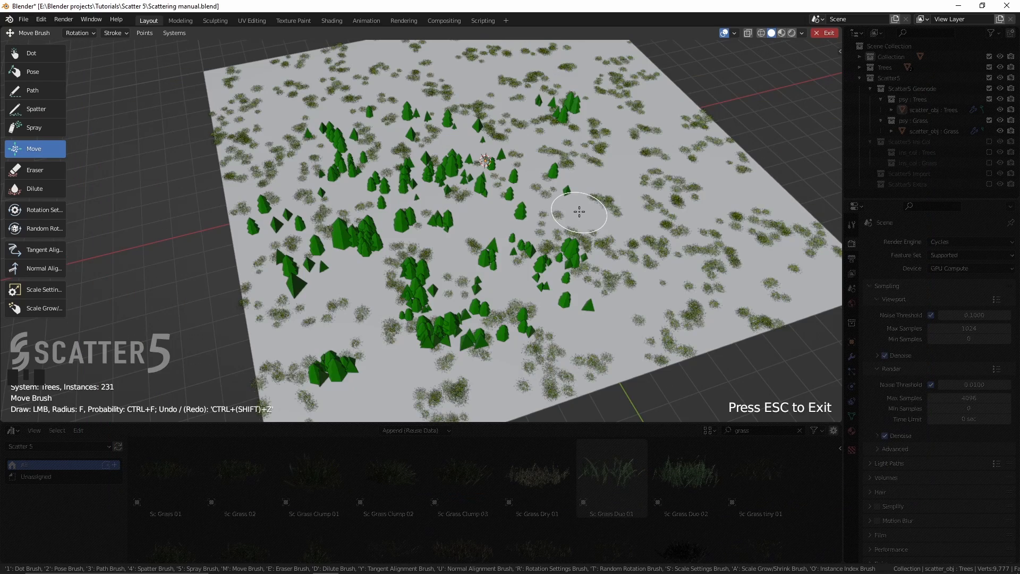
# Erase all painted trees from the plane with the Eraser Brush
pyautogui.click(33, 170)
pyautogui.scroll(-4, 464, 226)
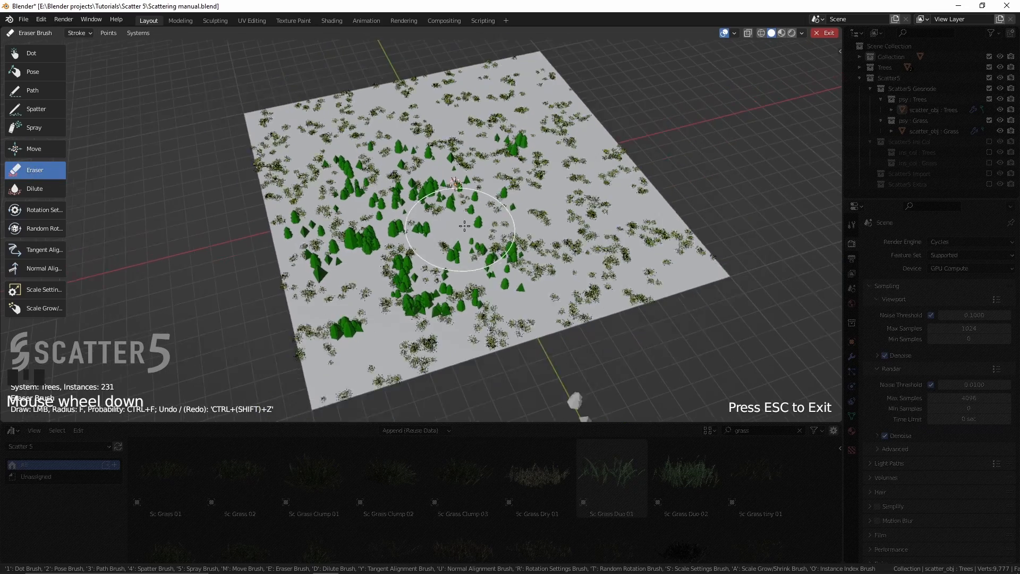
pyautogui.scroll(-2, 464, 226)
pyautogui.moveTo(465, 226)
pyautogui.mouseDown()
pyautogui.moveTo(519, 206)
pyautogui.moveTo(478, 165)
pyautogui.moveTo(569, 143)
pyautogui.mouseUp()
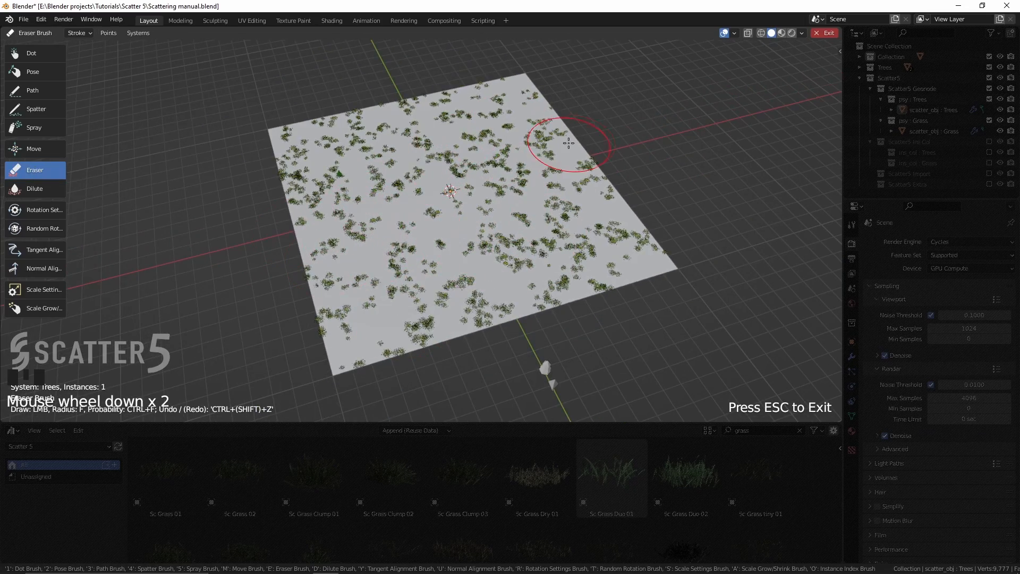
pyautogui.click(569, 144)
# Draw a U-shaped row of trees across the near half of the plane with the Path Brush
pyautogui.scroll(3, 569, 144)
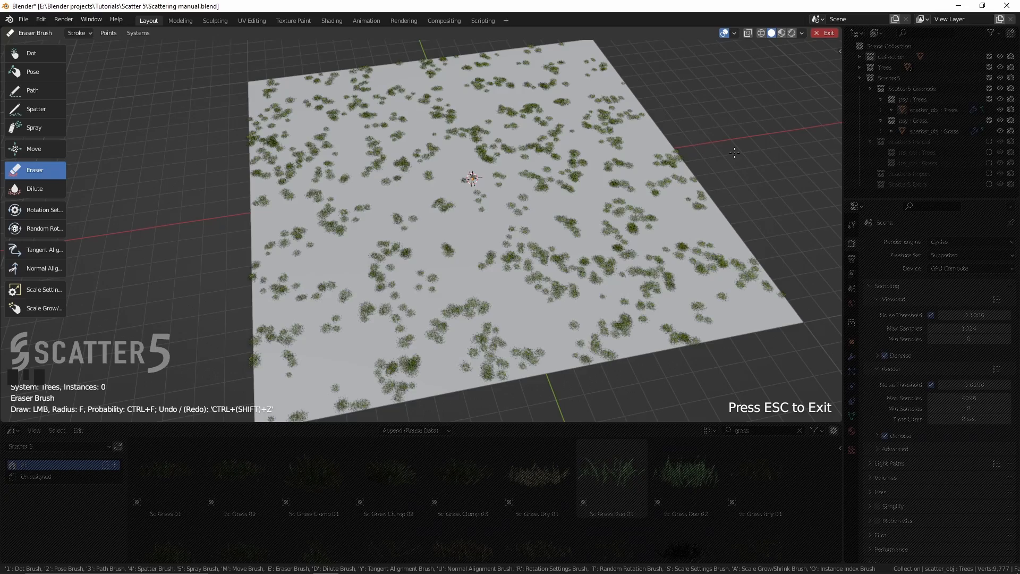
pyautogui.click(53, 94)
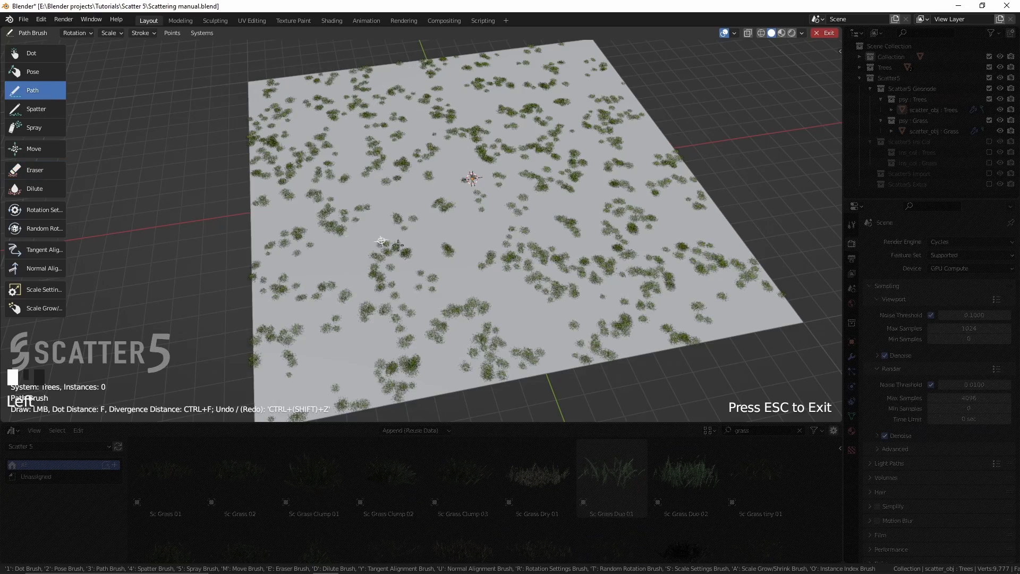
pyautogui.moveTo(376, 235)
pyautogui.mouseDown(button='middle')
pyautogui.moveTo(399, 269)
pyautogui.moveTo(423, 270)
pyautogui.moveTo(415, 266)
pyautogui.mouseUp(button='middle')
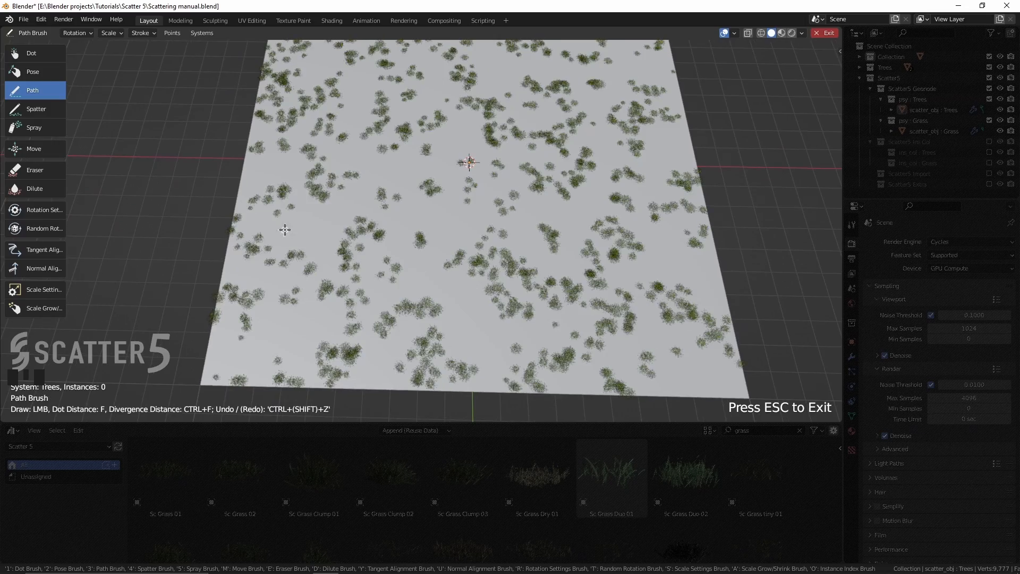
pyautogui.moveTo(283, 228)
pyautogui.mouseDown()
pyautogui.moveTo(294, 257)
pyautogui.moveTo(353, 296)
pyautogui.moveTo(401, 319)
pyautogui.moveTo(458, 323)
pyautogui.moveTo(547, 314)
pyautogui.moveTo(615, 273)
pyautogui.moveTo(621, 226)
pyautogui.mouseUp()
pyautogui.moveTo(287, 223); pyautogui.dragTo(223, 159, button='middle')
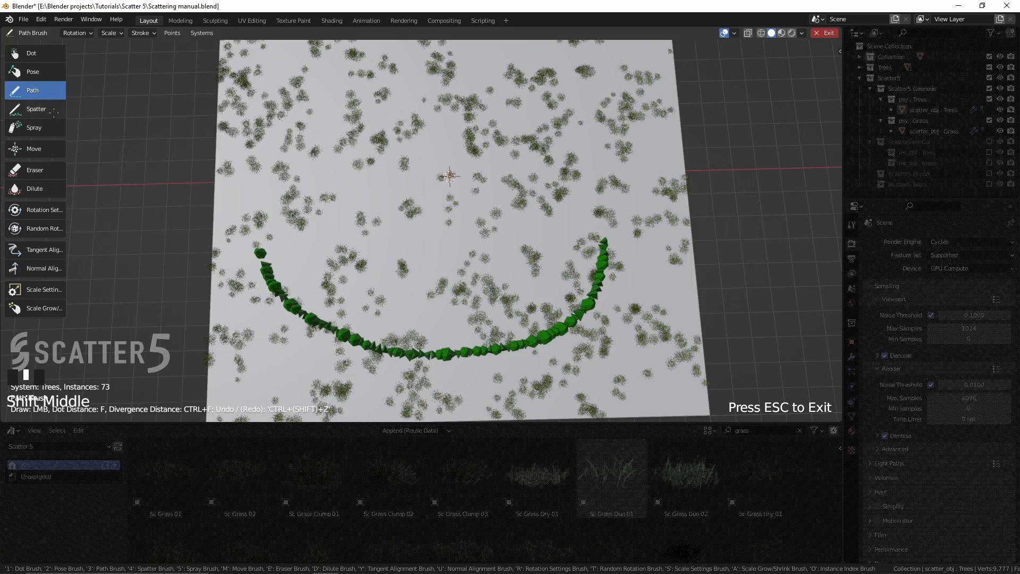
# Add two small tree clusters above the curved row with the Spatter Brush and exit the manual painting mode
pyautogui.click(36, 108)
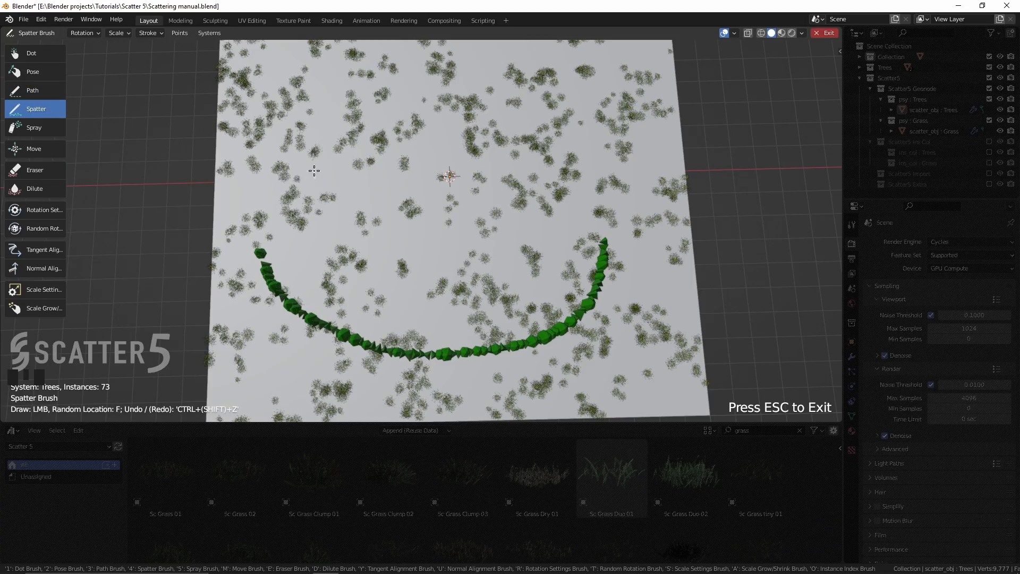
pyautogui.click(317, 173)
pyautogui.moveTo(536, 177); pyautogui.dragTo(548, 181)
pyautogui.moveTo(549, 181); pyautogui.dragTo(659, 201, button='middle')
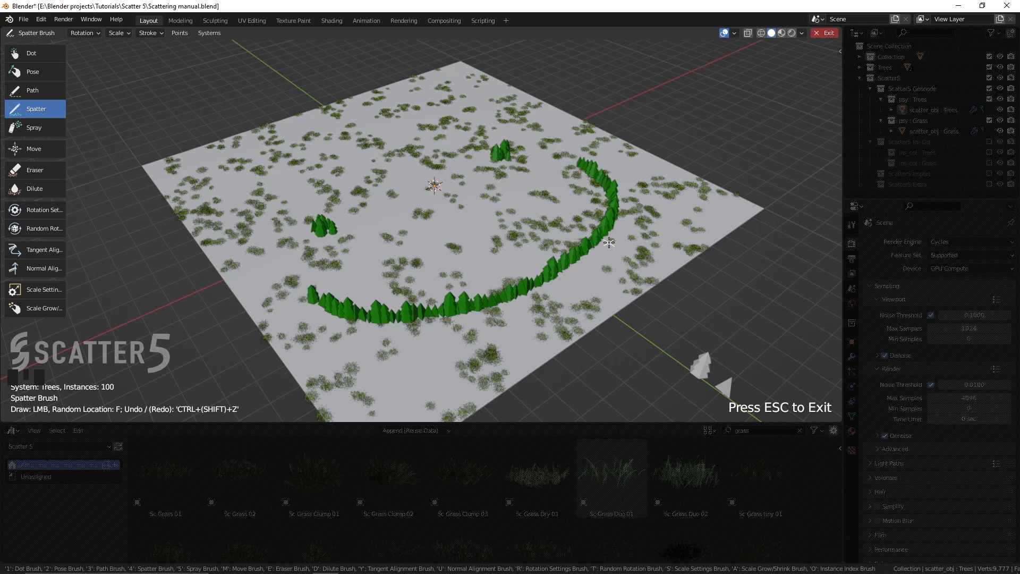
pyautogui.press('Escape')
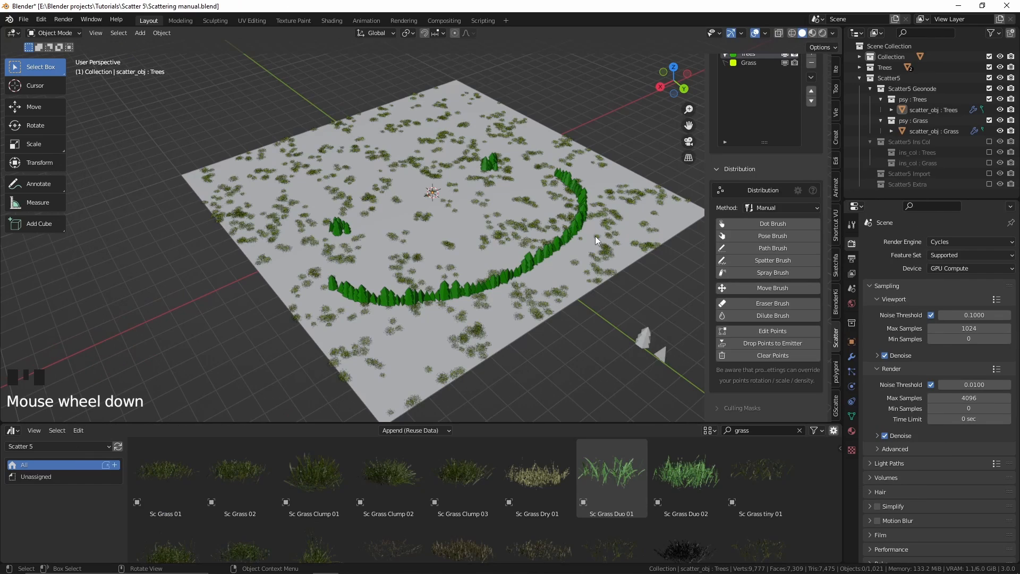
# Switch the trees' distribution method from Manual to Random
pyautogui.scroll(-1, 681, 221)
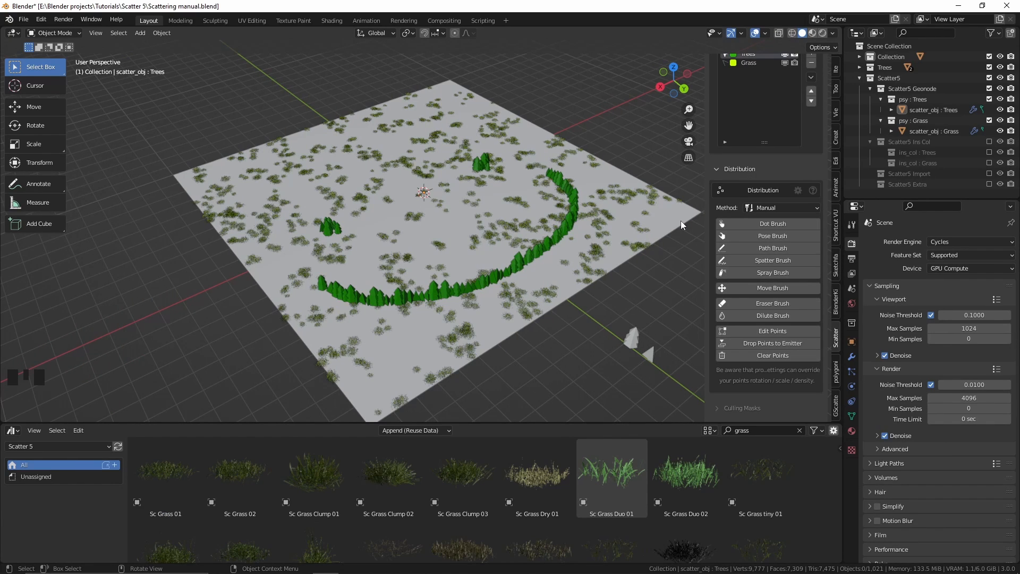
pyautogui.click(760, 208)
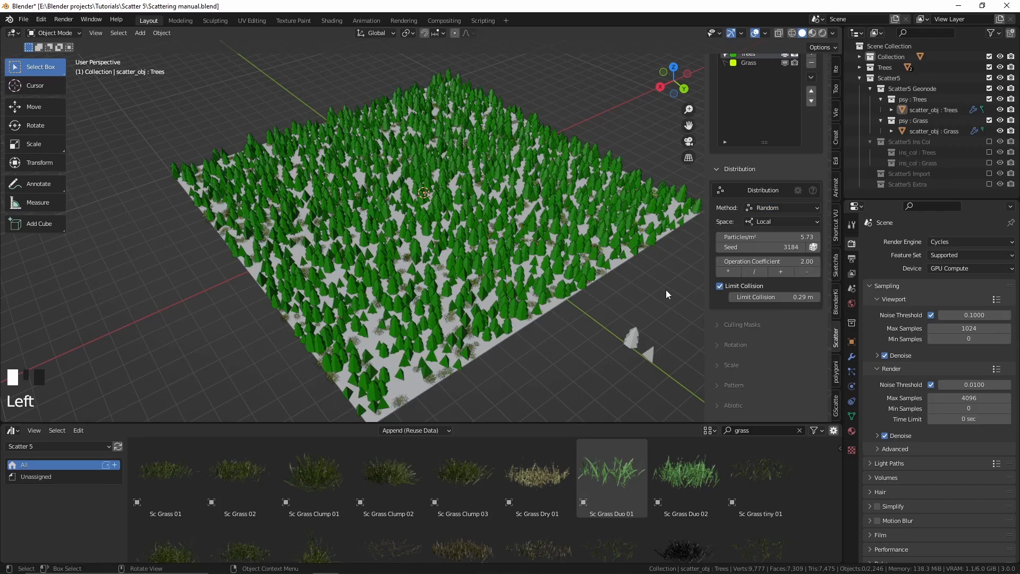
pyautogui.click(735, 190)
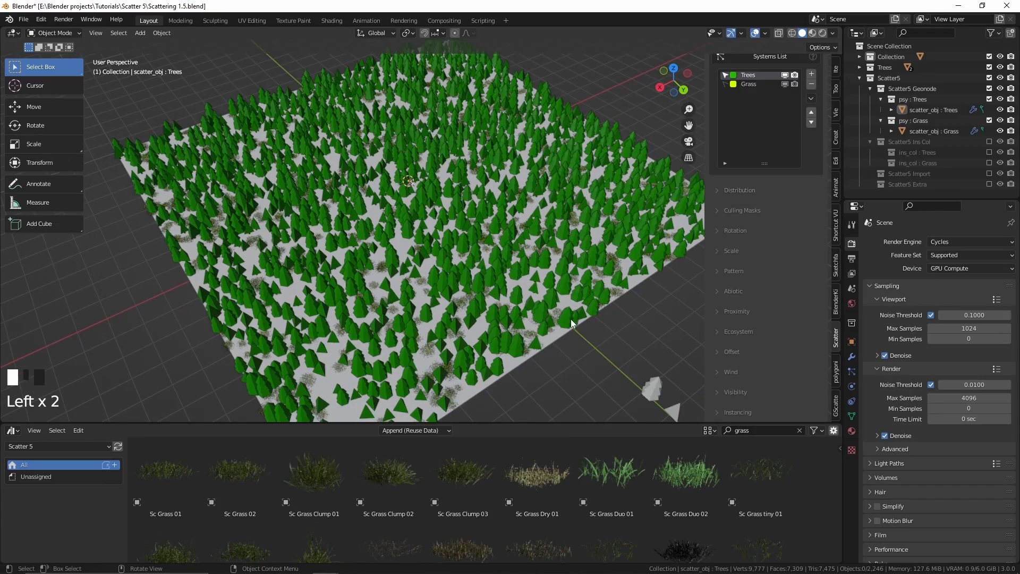
# Turn Align Normal off and back on in the trees' rotation settings on the flat plane
pyautogui.moveTo(571, 318); pyautogui.dragTo(569, 296, button='middle')
pyautogui.scroll(2, 571, 289)
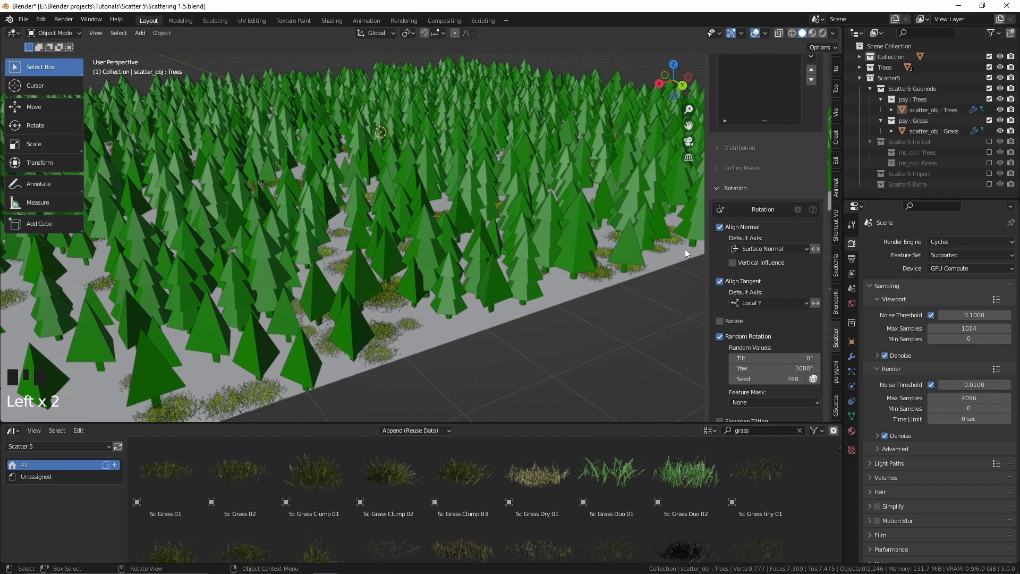
pyautogui.click(721, 228)
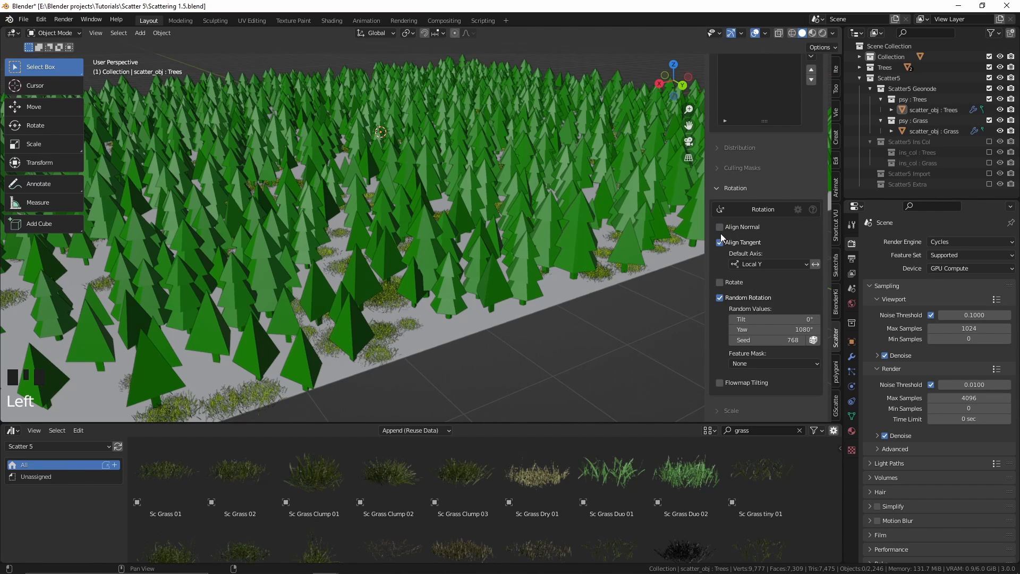
pyautogui.click(722, 227)
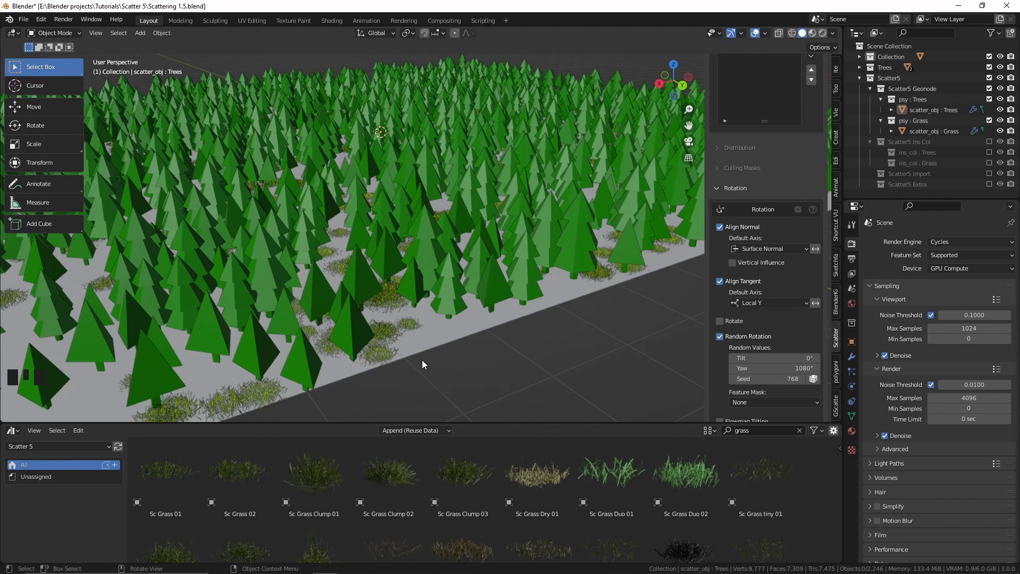
# Add a Displace modifier with a new texture to the emitter plane
pyautogui.click(422, 333)
pyautogui.click(852, 357)
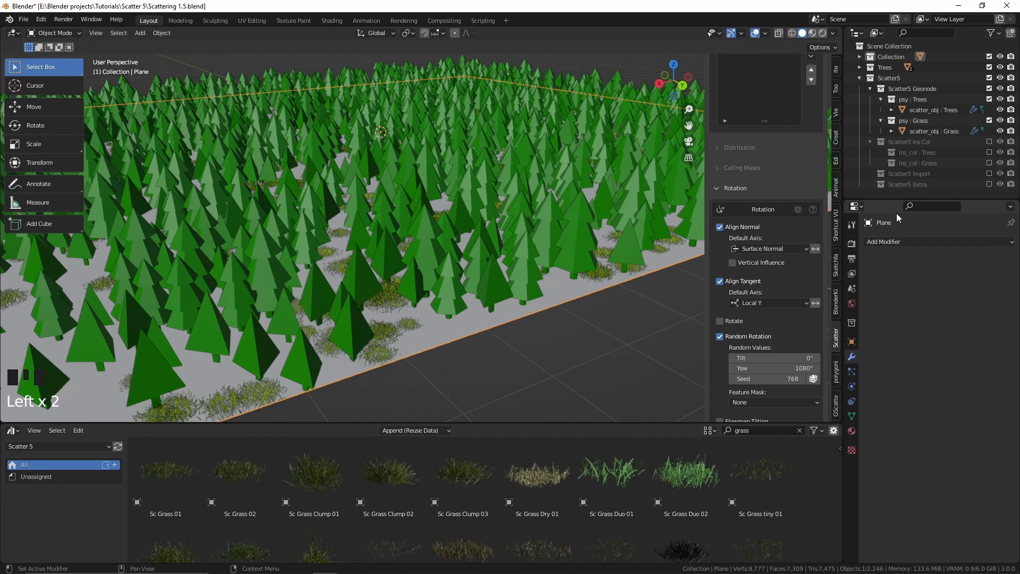
pyautogui.click(907, 240)
pyautogui.click(901, 308)
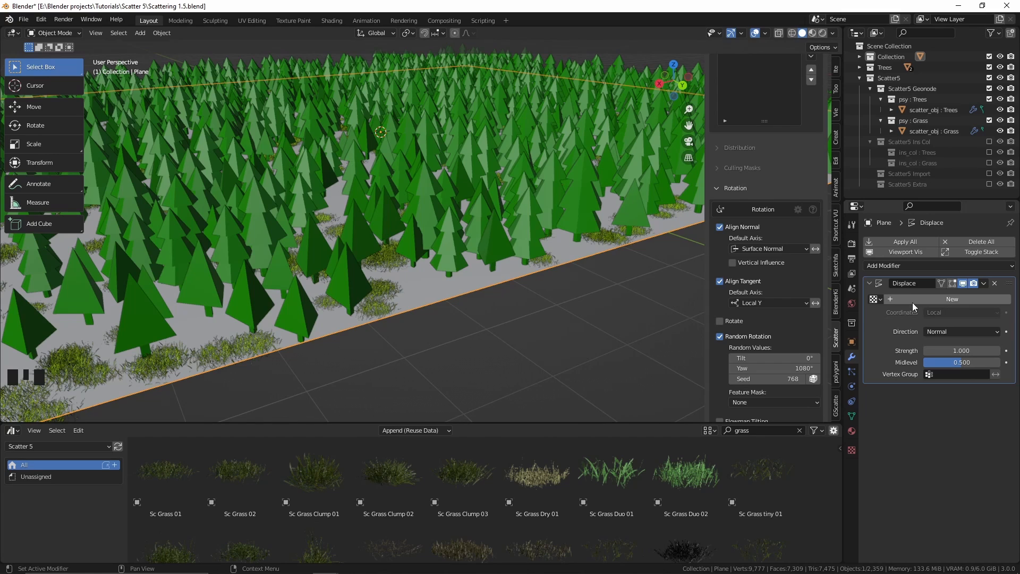
pyautogui.click(913, 302)
# Set the displacement texture's type to Clouds with a size of 1.47
pyautogui.click(1012, 303)
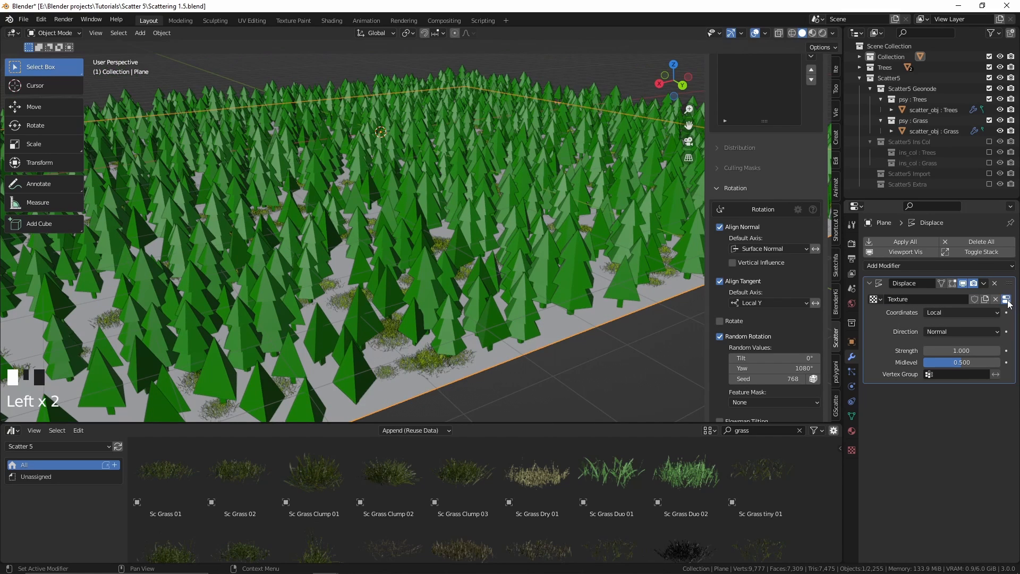
pyautogui.click(919, 272)
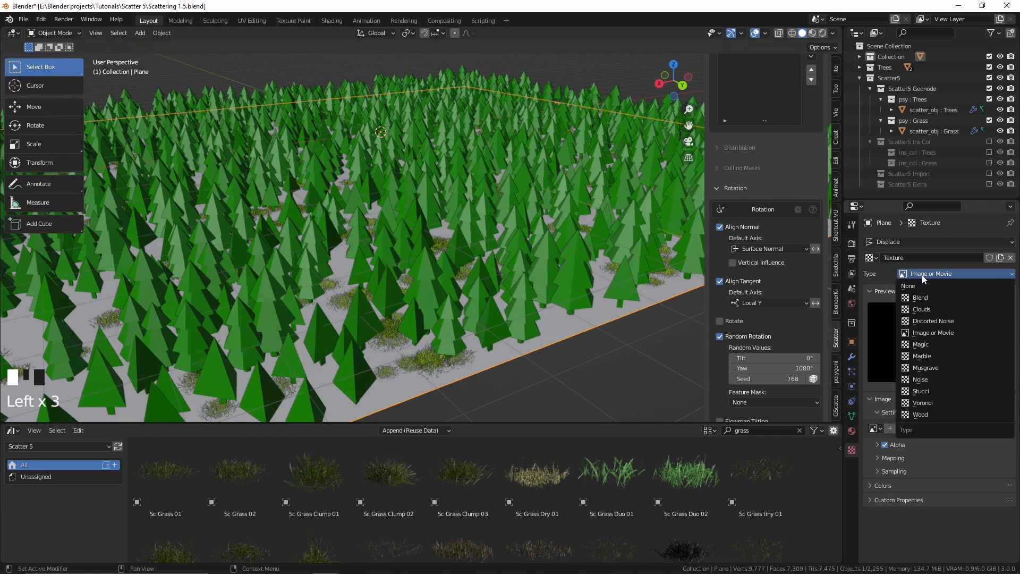
pyautogui.click(924, 309)
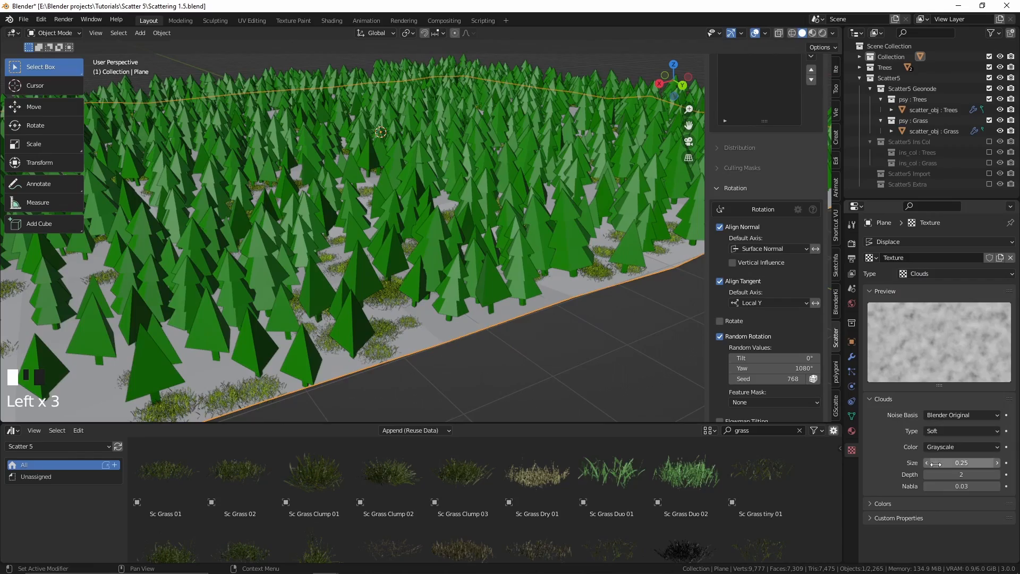
pyautogui.moveTo(962, 463); pyautogui.dragTo(936, 461)
pyautogui.scroll(-2, 402, 250)
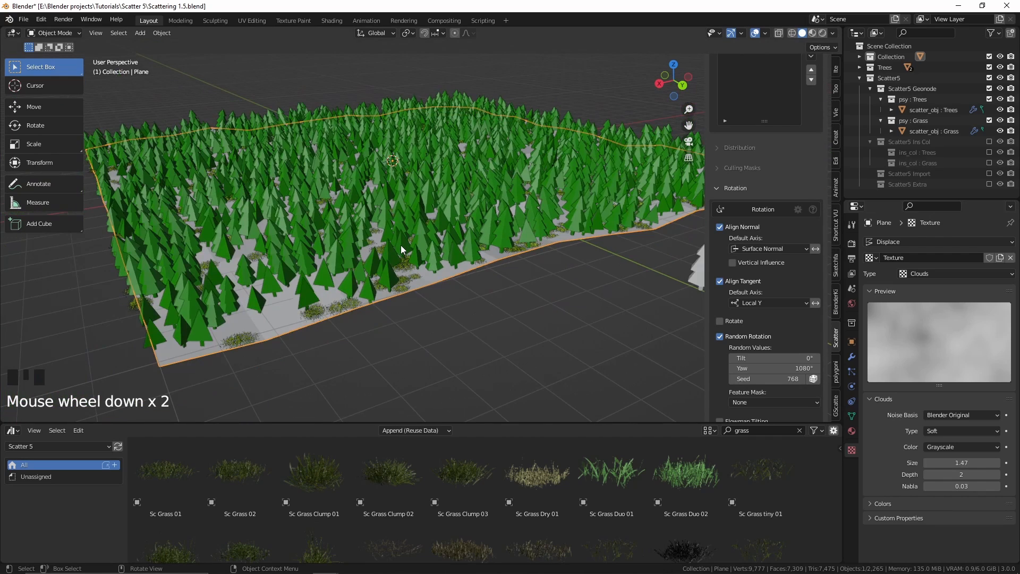
# Set the plane's Displace modifier strength to 1.4
pyautogui.click(852, 357)
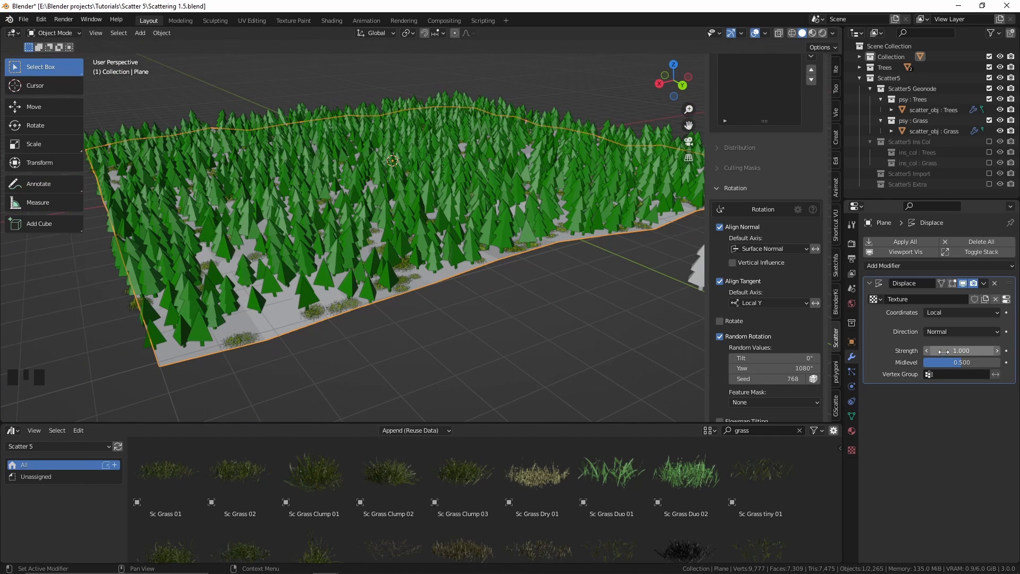
pyautogui.moveTo(962, 351); pyautogui.dragTo(990, 351)
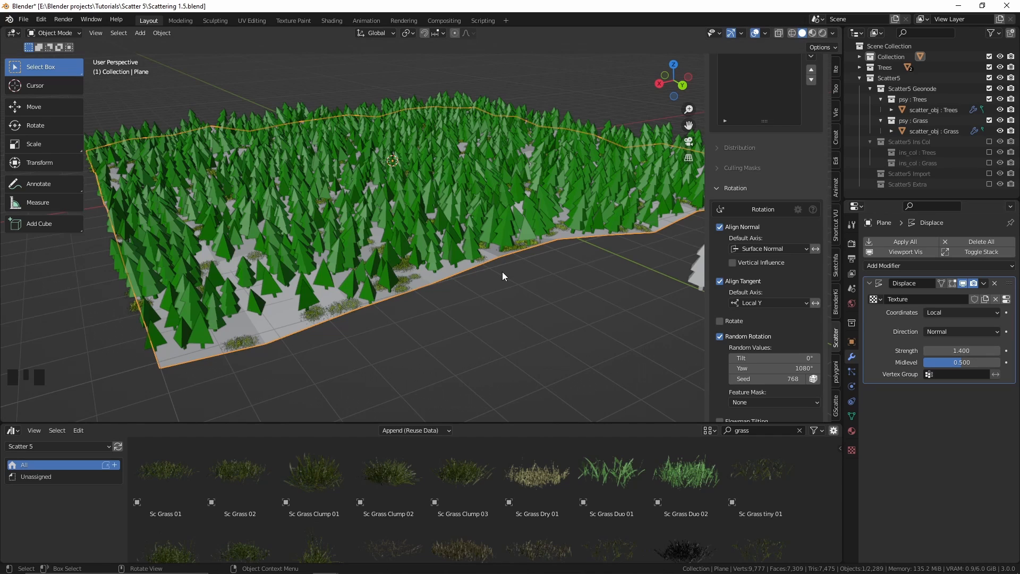
pyautogui.scroll(2, 502, 272)
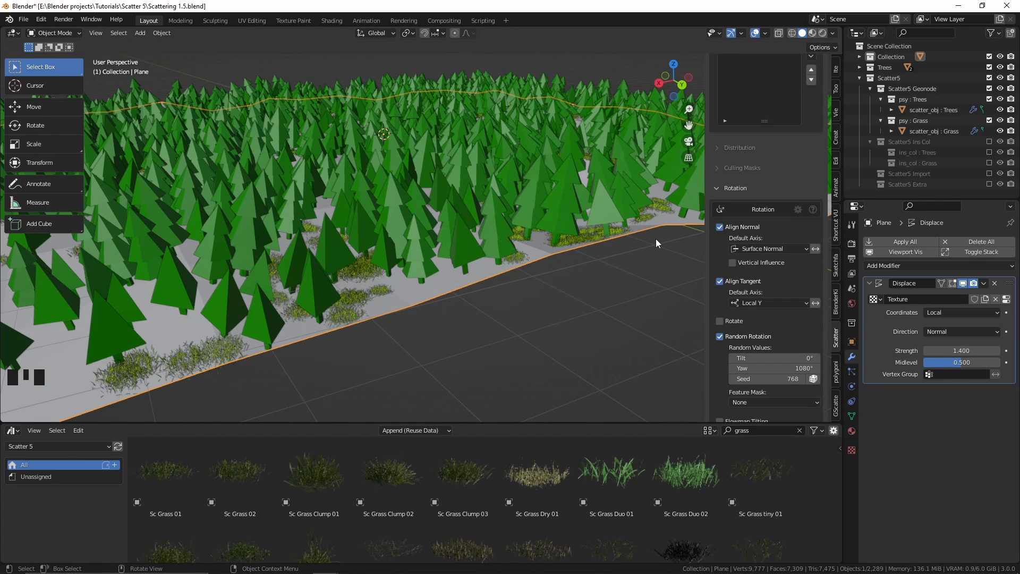
# Compare the trees on the displaced terrain with Align Normal switched off and back on
pyautogui.click(720, 227)
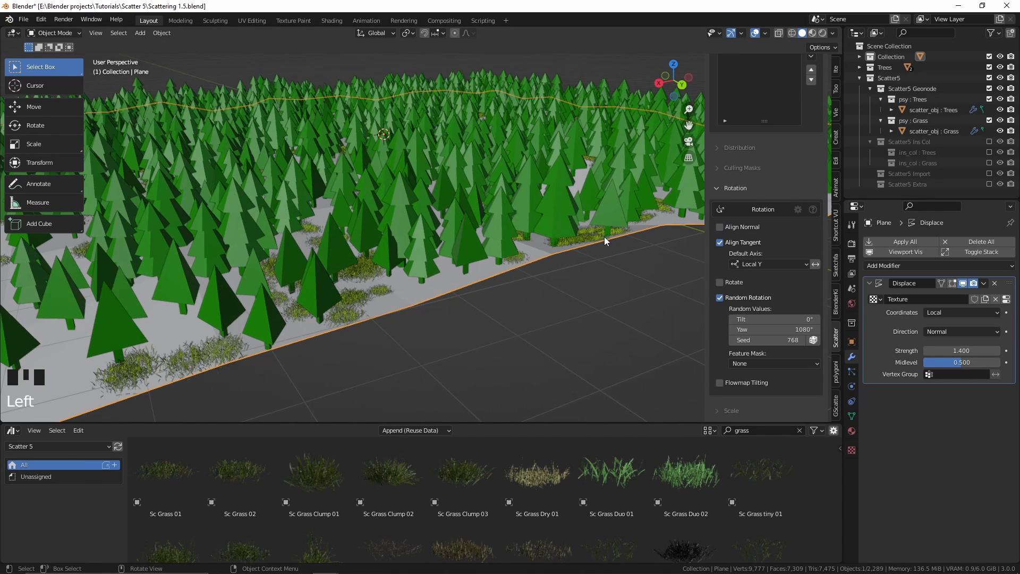
pyautogui.click(721, 227)
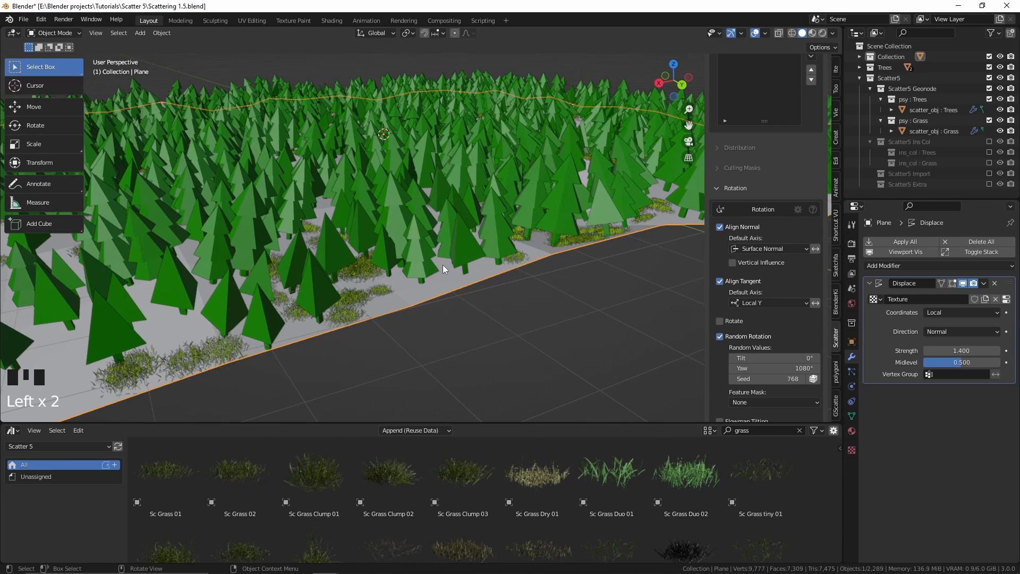
pyautogui.scroll(2, 442, 264)
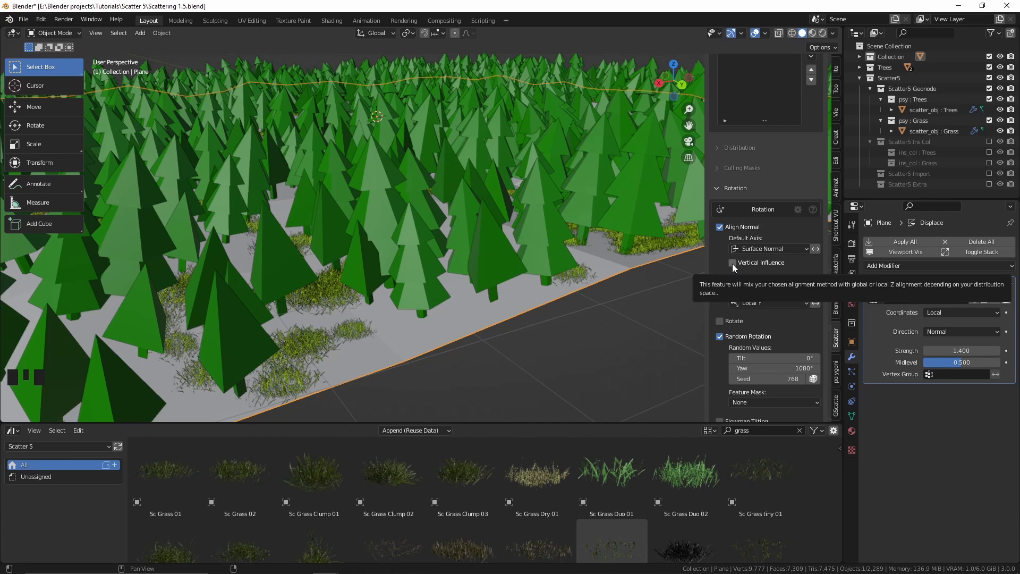
# Enable Vertical Influence for the trees' normal alignment and try its direction at 0
pyautogui.hotkey('ctrl', 'z')
pyautogui.click(779, 275)
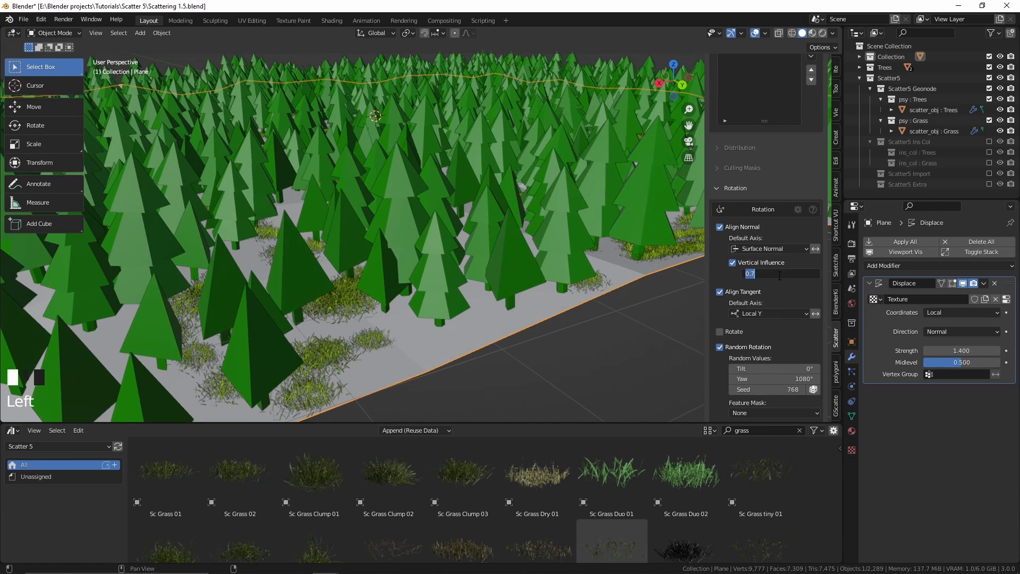
pyautogui.scroll(-3, 490, 250)
pyautogui.moveTo(490, 250); pyautogui.dragTo(338, 247, button='middle')
pyautogui.hotkey('ctrl', 'z')
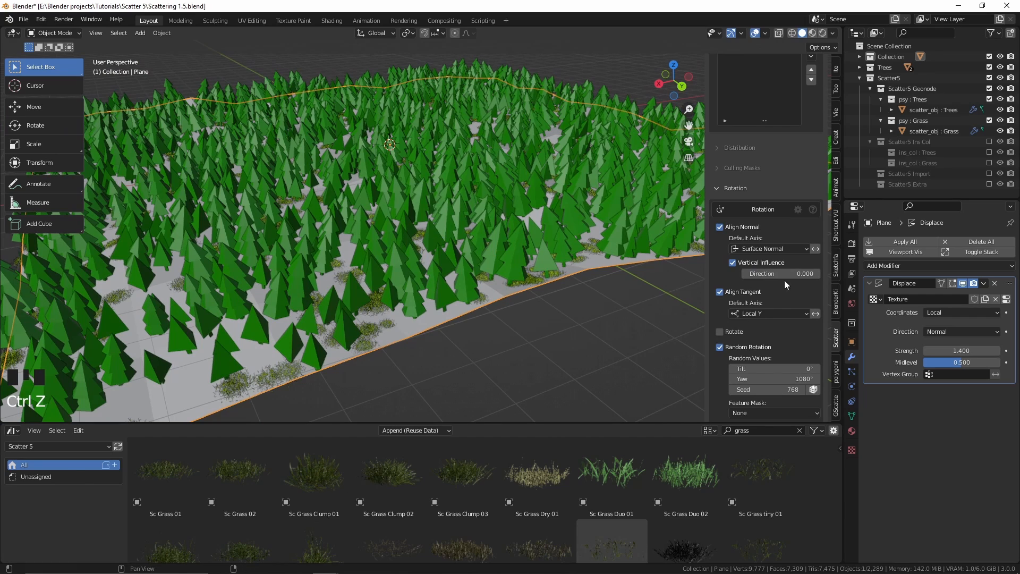
# Try a Vertical Influence direction of 1 on the trees and turn Vertical Influence off again
pyautogui.click(779, 275)
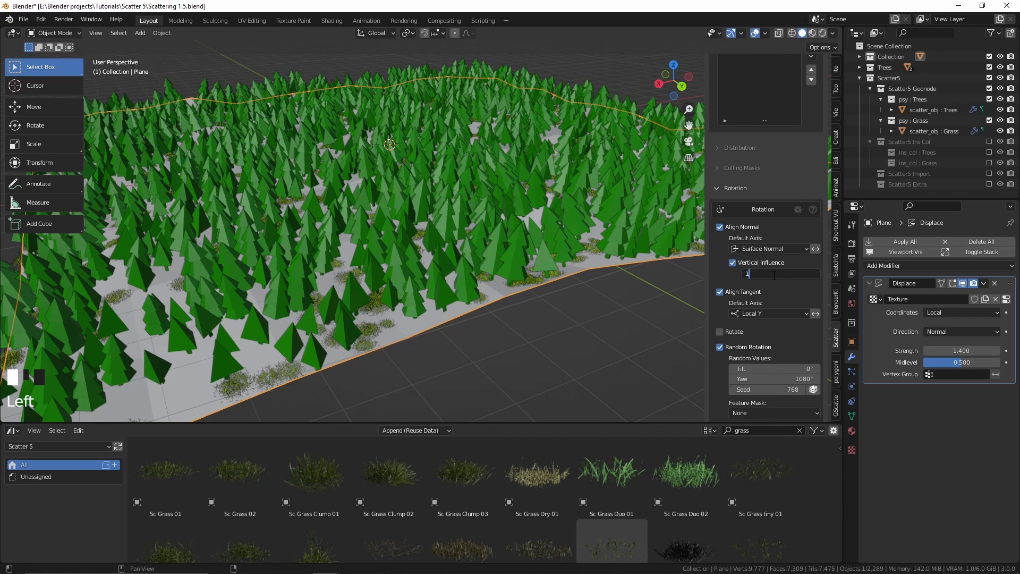
pyautogui.write('1')
pyautogui.press('Return')
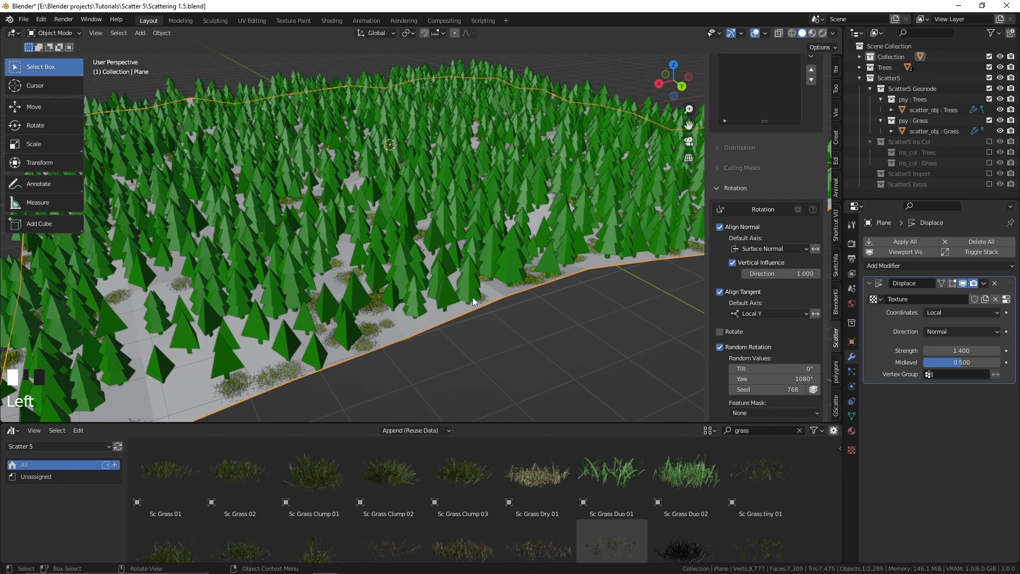
pyautogui.click(733, 263)
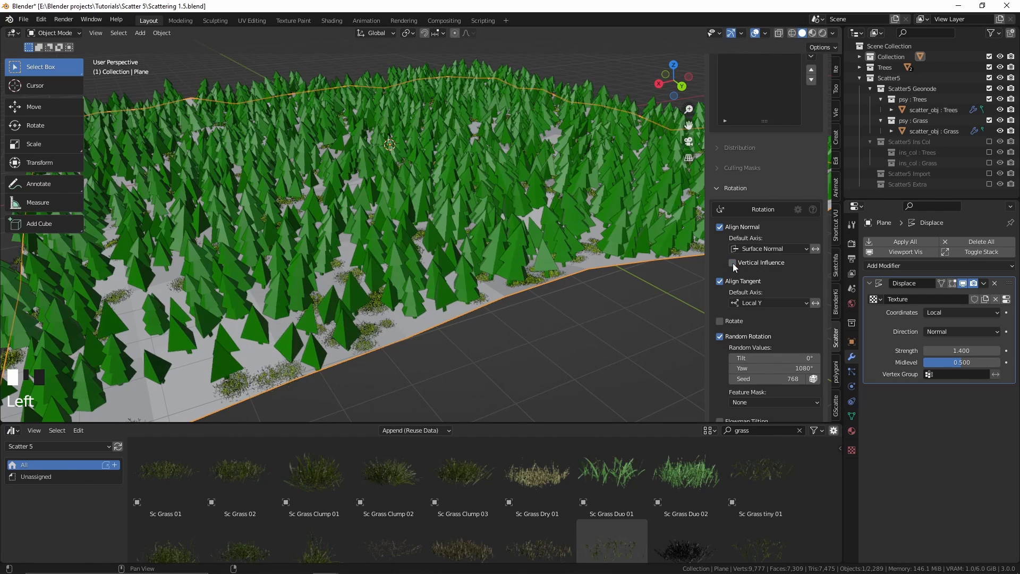
# Reduce the plane's Displace modifier strength to 0.89
pyautogui.scroll(-2, 604, 329)
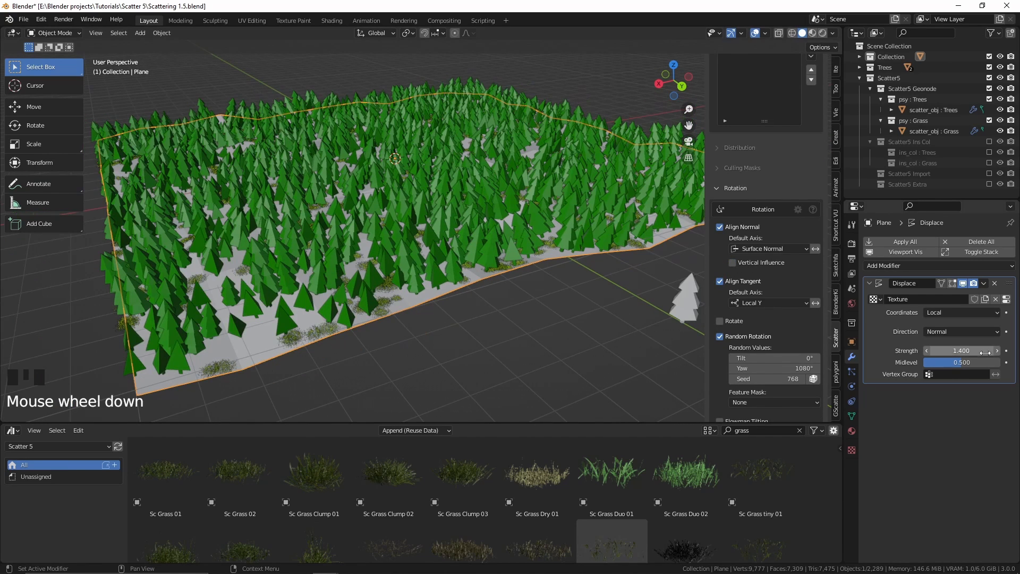
pyautogui.keyDown('shift'); pyautogui.moveTo(975, 351); pyautogui.dragTo(949, 350); pyautogui.keyUp('shift')
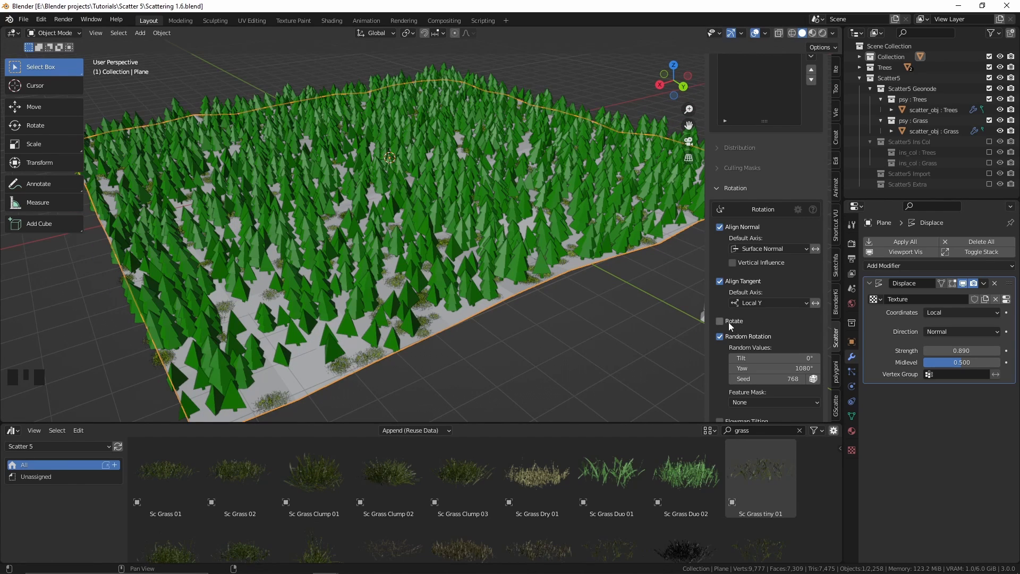
# Enable the trees' Rotate option, look over its added angle values and disable the option again
pyautogui.click(730, 323)
pyautogui.scroll(-2, 747, 320)
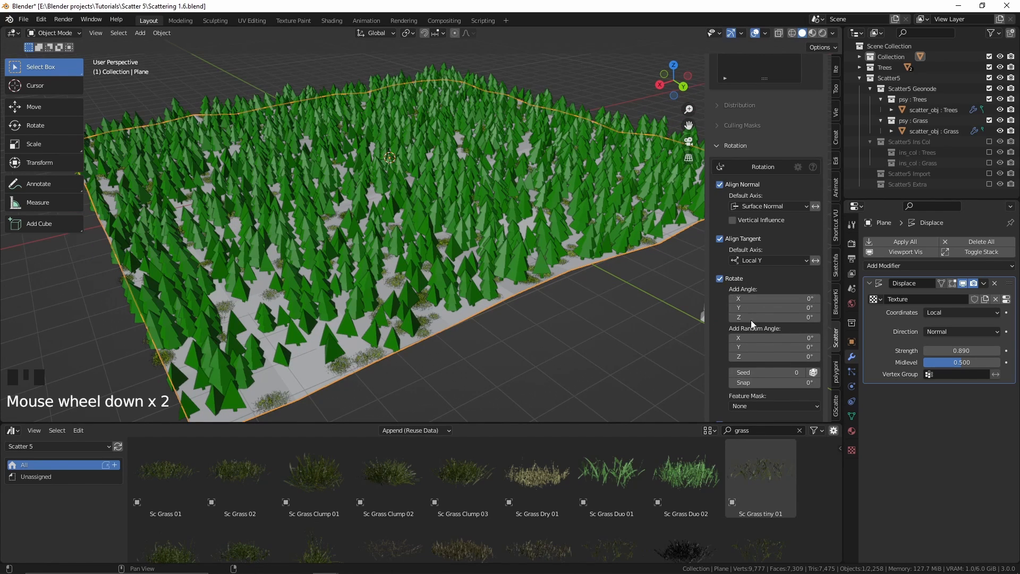
pyautogui.moveTo(766, 299); pyautogui.dragTo(721, 316)
pyautogui.click(720, 278)
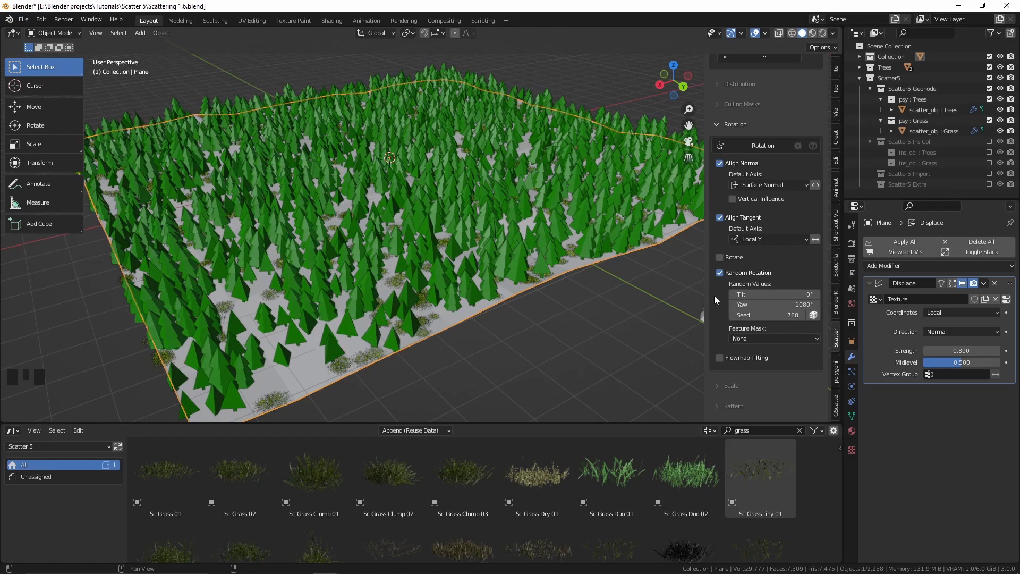
# Set the trees' random rotation seed to 1148 and save the file as a new incremental version
pyautogui.click(721, 294)
pyautogui.scroll(-1, 718, 293)
pyautogui.moveTo(773, 294); pyautogui.dragTo(856, 313)
pyautogui.press('Escape')
pyautogui.hotkey('ctrl', 'alt', 's')
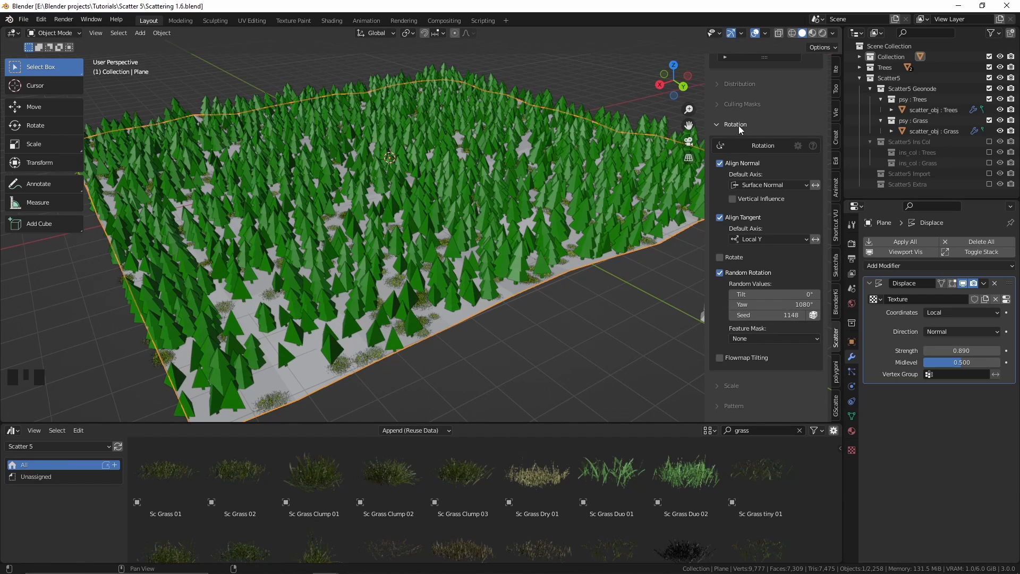
# Examine the trees' default scale factors and random scale factors for the X, Y and Z axes
pyautogui.click(735, 124)
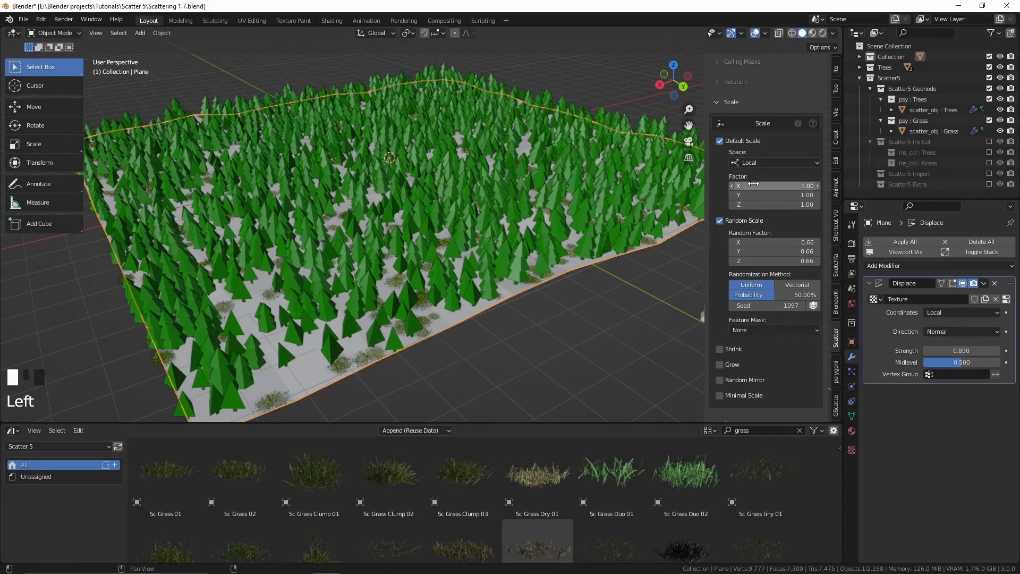
pyautogui.moveTo(754, 184); pyautogui.dragTo(730, 205)
pyautogui.moveTo(773, 186)
pyautogui.mouseDown()
pyautogui.moveTo(773, 205)
pyautogui.moveTo(797, 205)
pyautogui.moveTo(779, 205)
pyautogui.mouseUp()
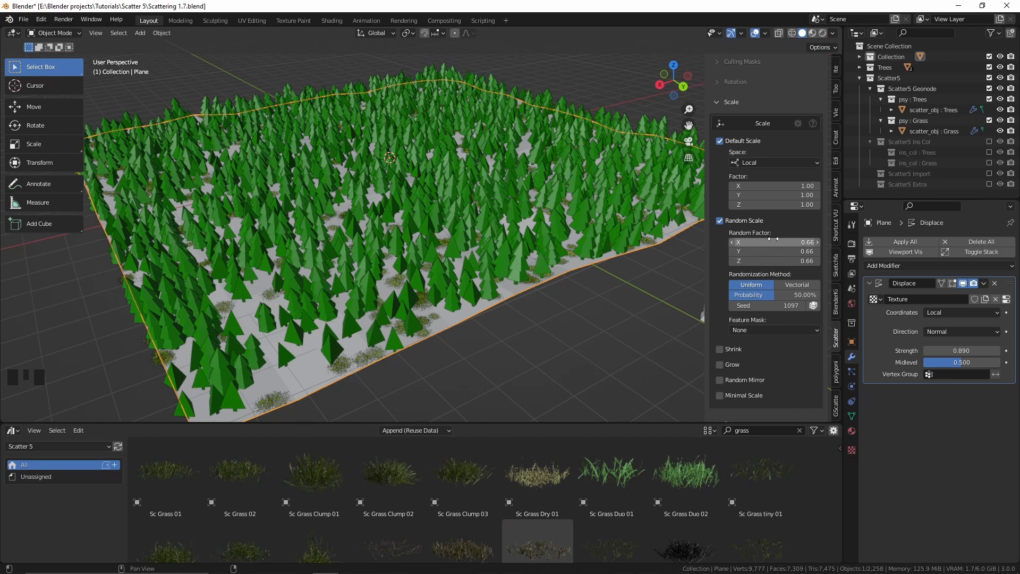
pyautogui.moveTo(775, 243); pyautogui.dragTo(816, 295)
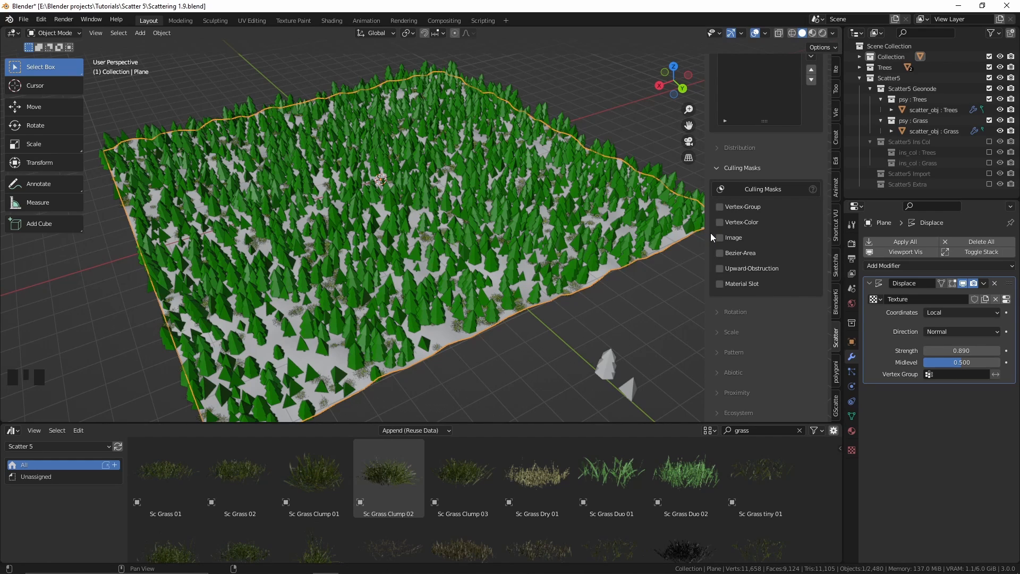
# Enable the Vertex-Group culling mask for the trees and assign a new vertex group to it
pyautogui.click(719, 206)
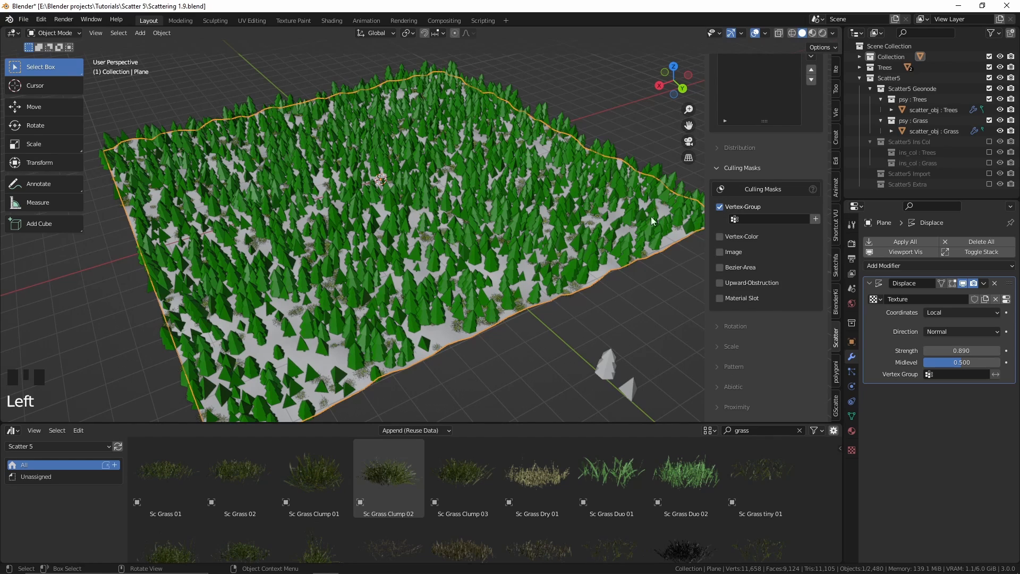
pyautogui.click(815, 219)
pyautogui.click(804, 252)
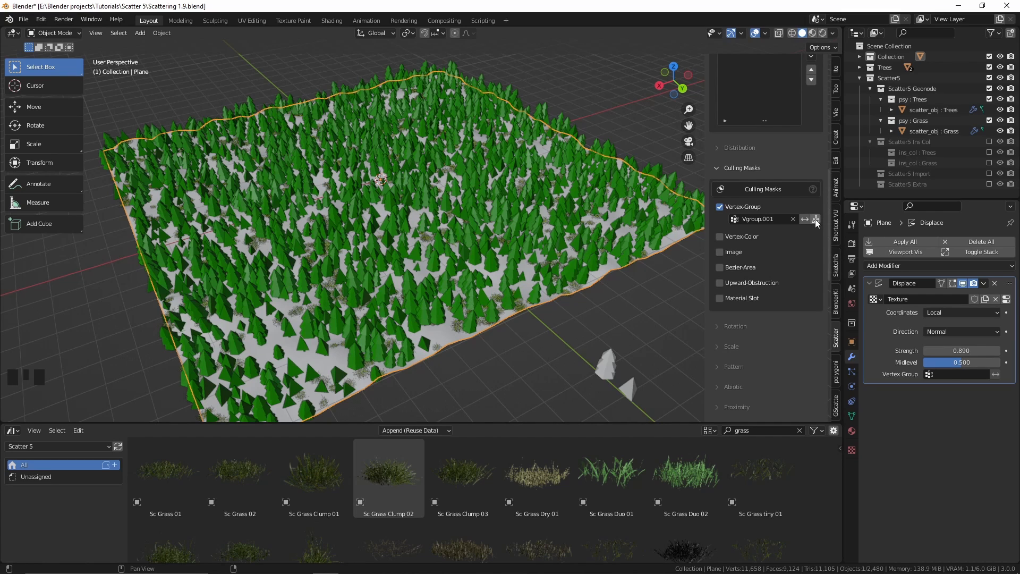
# Weight-paint a winding, looping path across the plane at weight 1 to clear trees along it, and return to Object Mode
pyautogui.click(816, 219)
pyautogui.moveTo(306, 391)
pyautogui.mouseDown()
pyautogui.moveTo(296, 376)
pyautogui.moveTo(316, 317)
pyautogui.moveTo(428, 221)
pyautogui.moveTo(382, 154)
pyautogui.moveTo(322, 197)
pyautogui.moveTo(383, 223)
pyautogui.moveTo(473, 154)
pyautogui.moveTo(584, 210)
pyautogui.mouseUp()
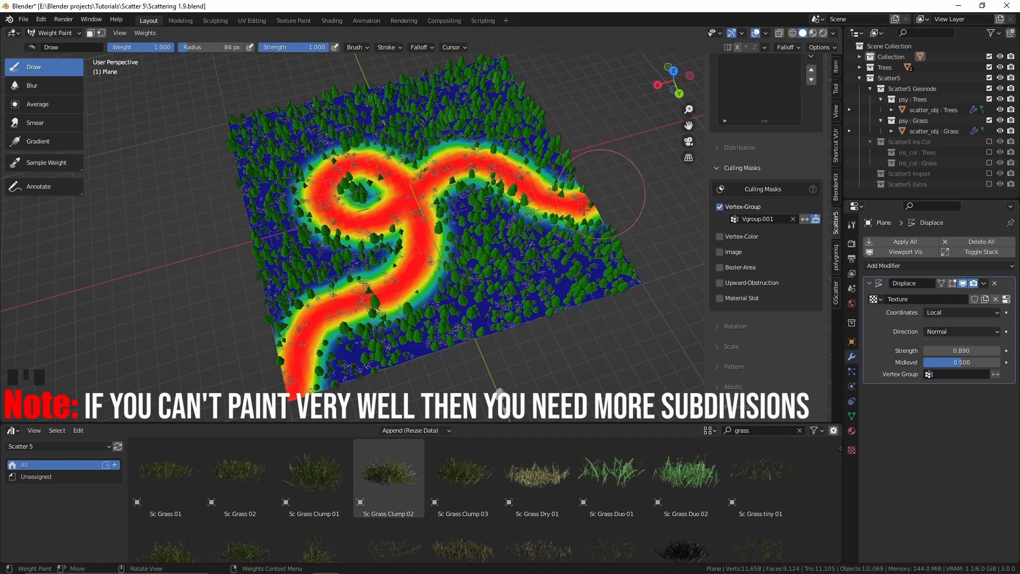
pyautogui.hotkey('ctrl', 'Tab')
pyautogui.moveTo(422, 228)
pyautogui.mouseDown(button='middle')
pyautogui.moveTo(362, 256)
pyautogui.moveTo(379, 248)
pyautogui.mouseUp(button='middle')
pyautogui.scroll(3, 384, 211)
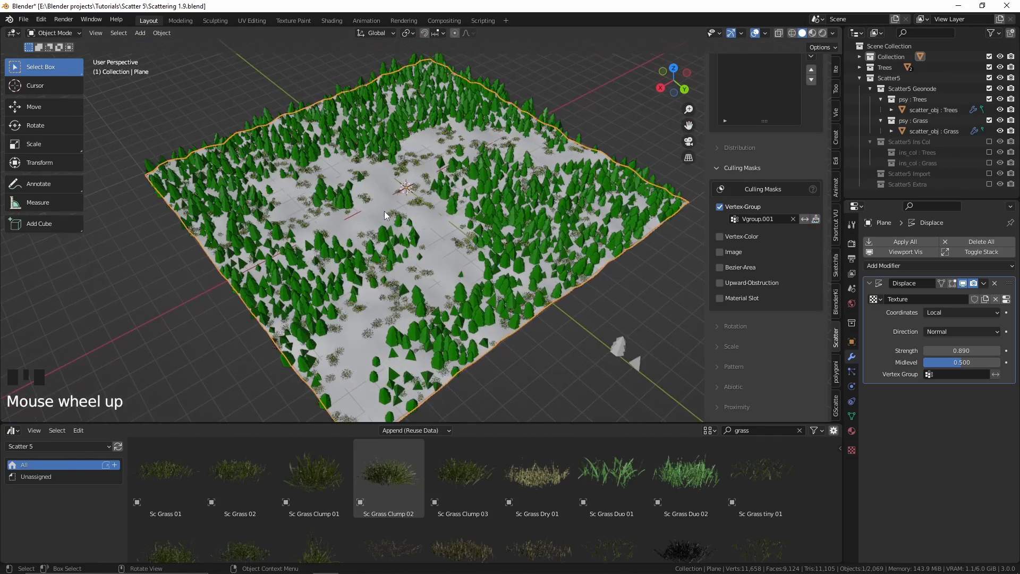
# Invert the trees' Vertex-Group culling mask to reverse the areas where trees are culled
pyautogui.keyDown('shift'); pyautogui.moveTo(385, 212); pyautogui.dragTo(410, 227, button='middle'); pyautogui.keyUp('shift')
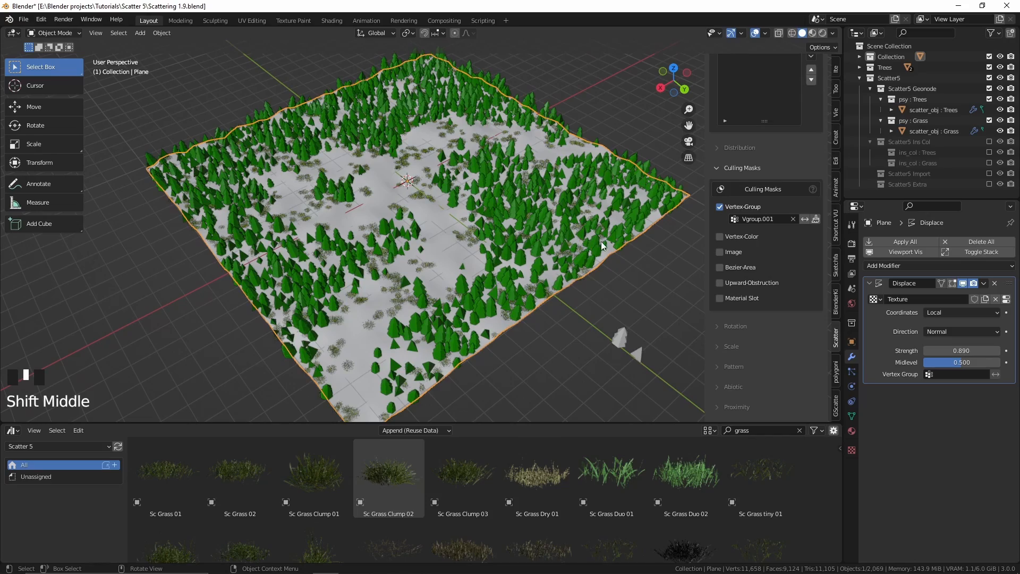
pyautogui.click(806, 219)
pyautogui.moveTo(425, 223); pyautogui.dragTo(447, 219, button='middle')
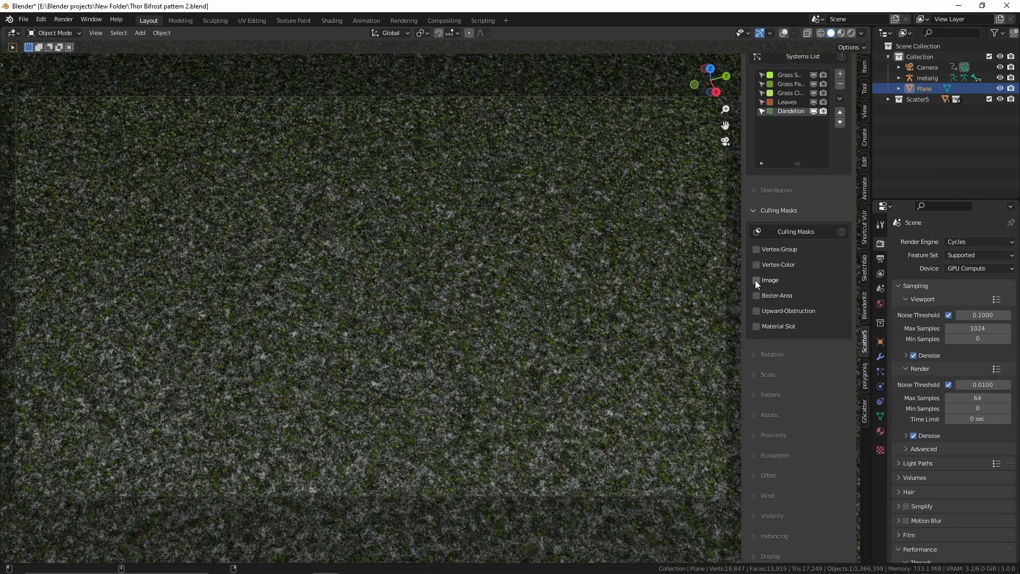
# Enable the Image culling mask for the Dandelion system and assign Thor bifrost pattern 2.png to it
pyautogui.click(756, 279)
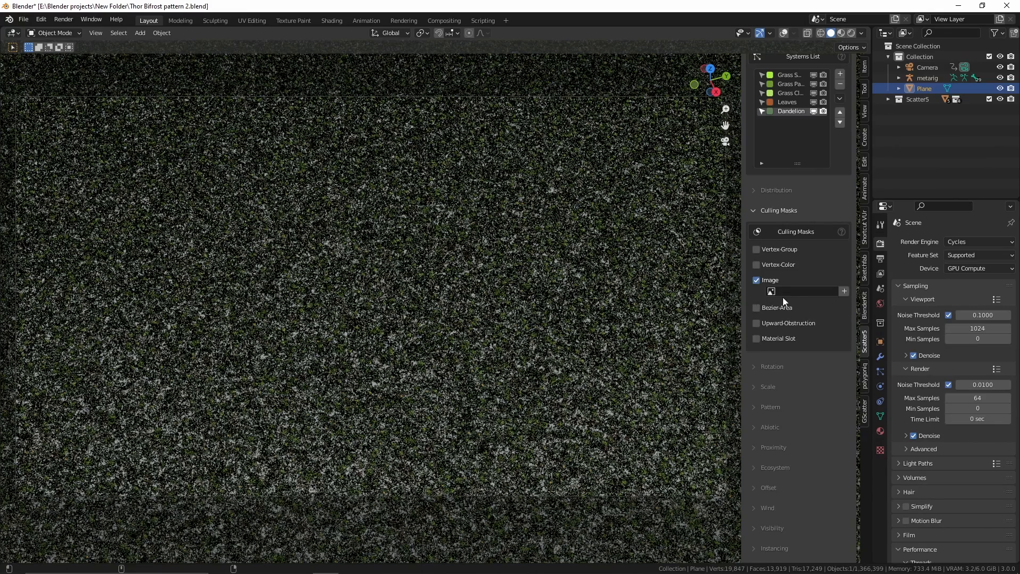
pyautogui.click(794, 292)
pyautogui.write('thor')
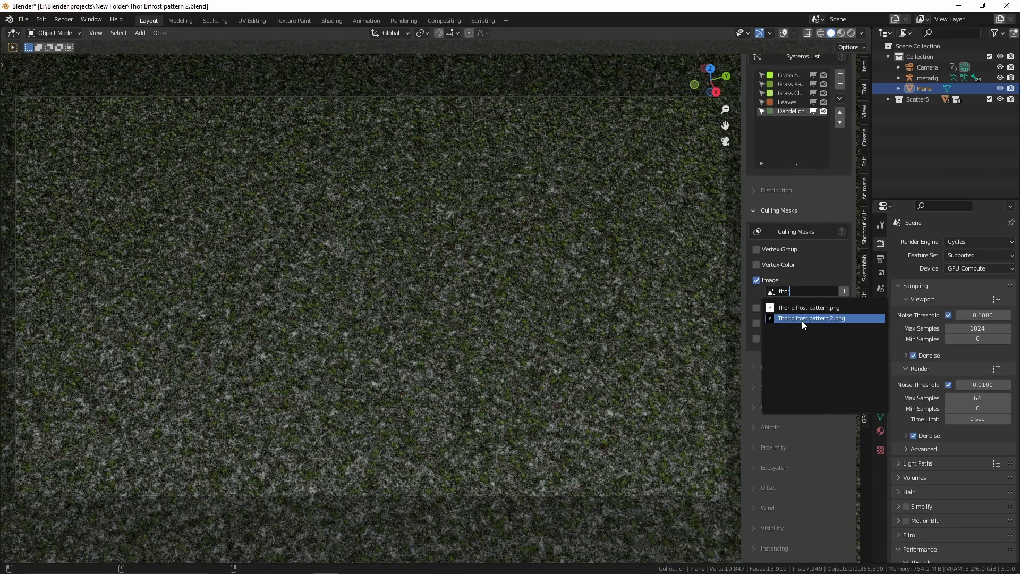
pyautogui.click(802, 320)
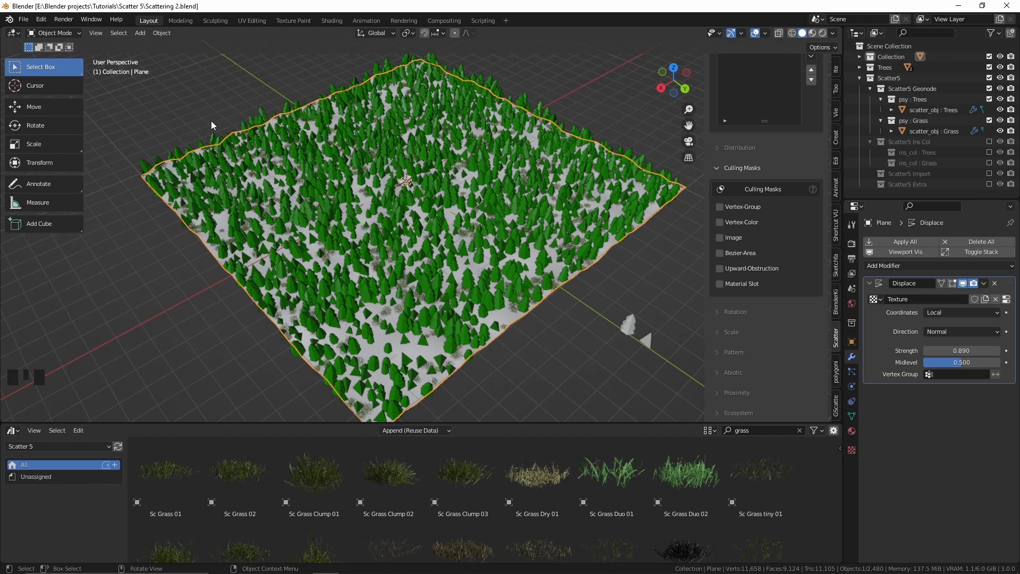
# Add a Bezier circle at the centre of the plane and raise it about 2.06 m along Z
pyautogui.hotkey('shift', 'a')
pyautogui.moveTo(120, 79)
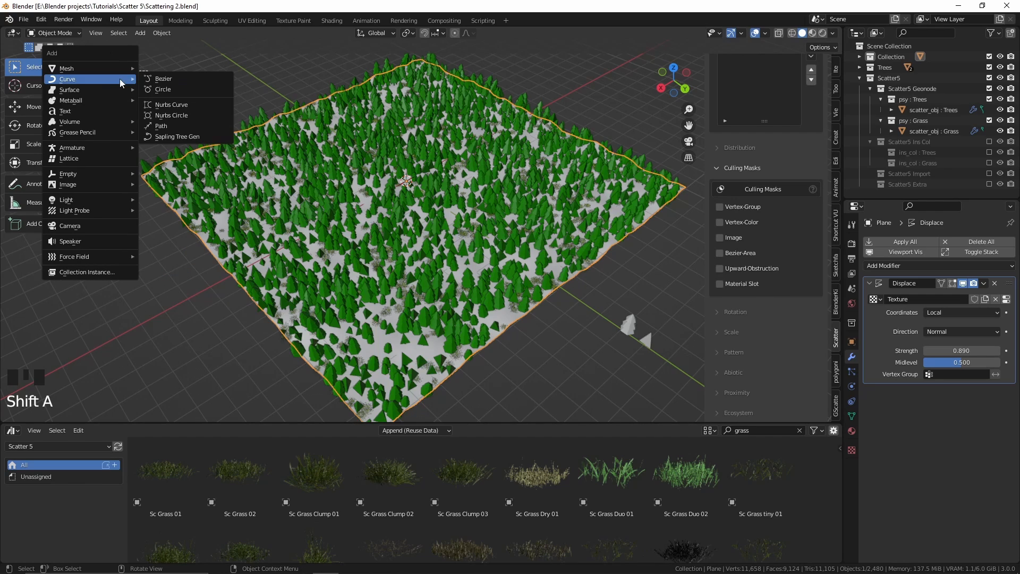
pyautogui.click(156, 93)
pyautogui.moveTo(156, 95); pyautogui.dragTo(159, 64, button='middle')
pyautogui.press('g')
pyautogui.press('g')
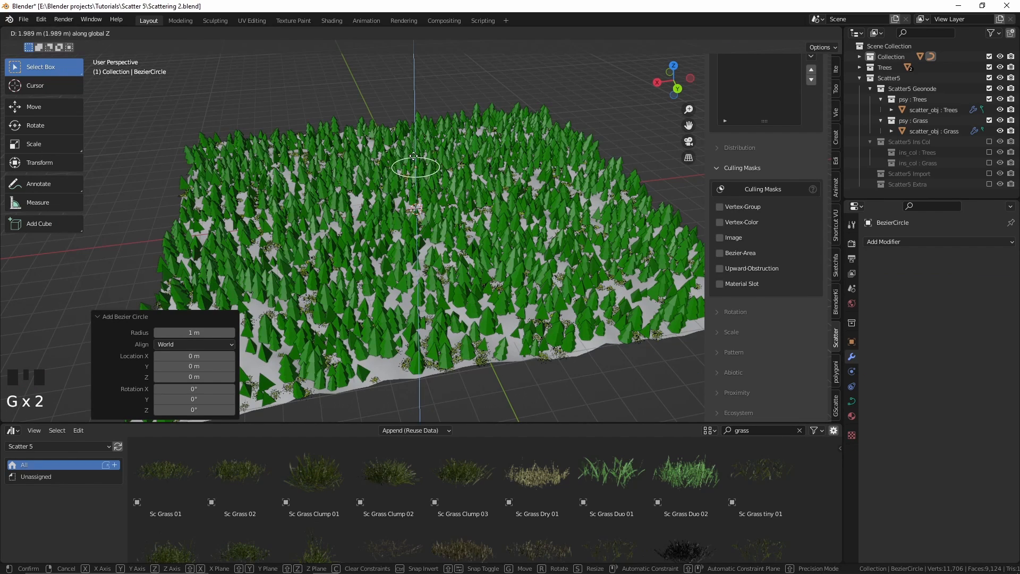
pyautogui.click(415, 157)
# Scale the Bezier circle up by about 2.9 in the top view
pyautogui.moveTo(417, 170); pyautogui.dragTo(425, 213, button='middle')
pyautogui.moveTo(426, 213)
pyautogui.keyDown('shift'); pyautogui.mouseDown(button='middle')
pyautogui.moveTo(434, 241)
pyautogui.moveTo(425, 222)
pyautogui.mouseUp(button='middle'); pyautogui.keyUp('shift')
pyautogui.press('KP_7')
pyautogui.press('s')
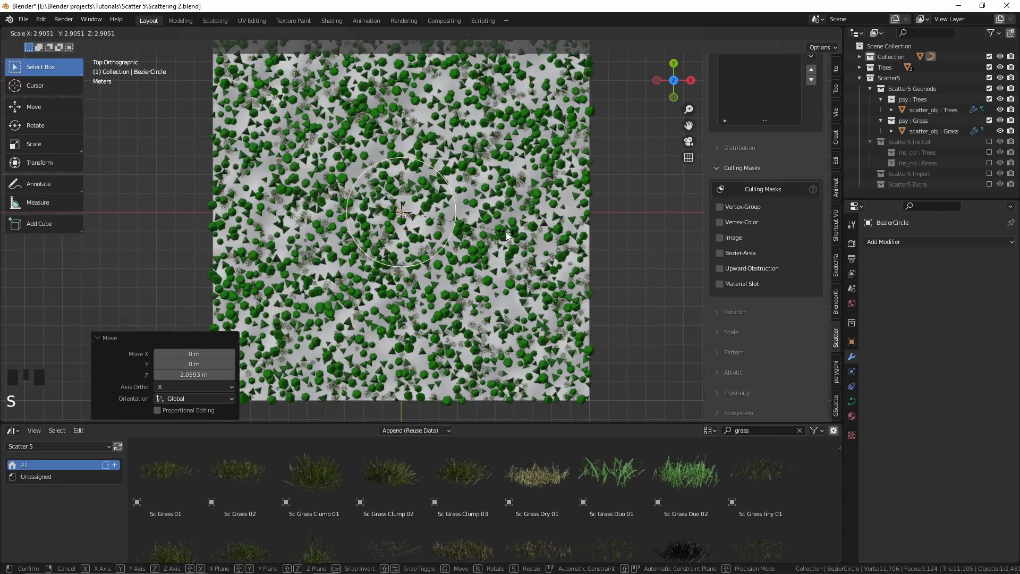
pyautogui.click(506, 235)
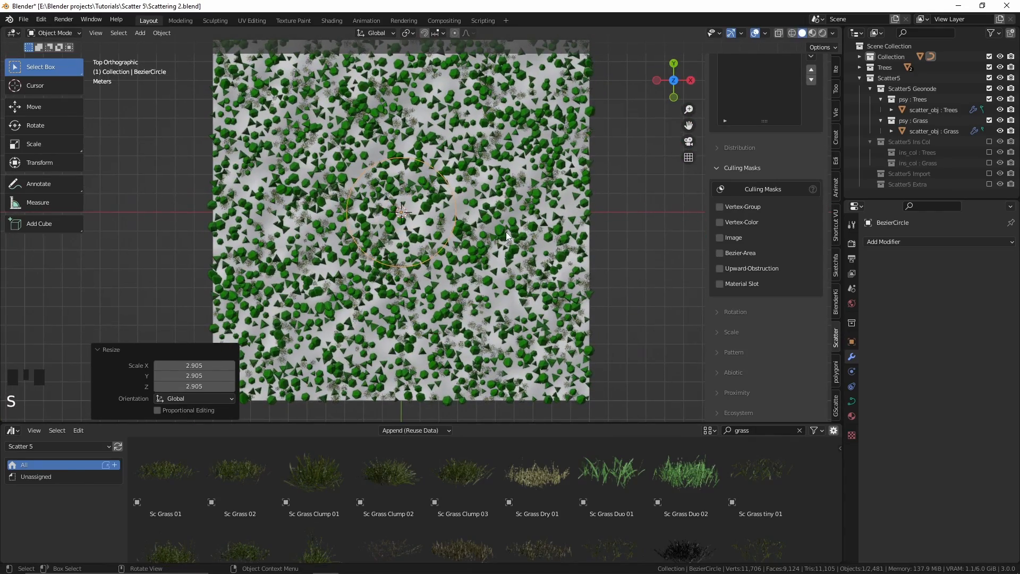
# Enable the trees' Bezier-Area culling mask with BezierCircle as its curve, and invert it to keep trees only inside the circle
pyautogui.click(719, 254)
pyautogui.click(738, 266)
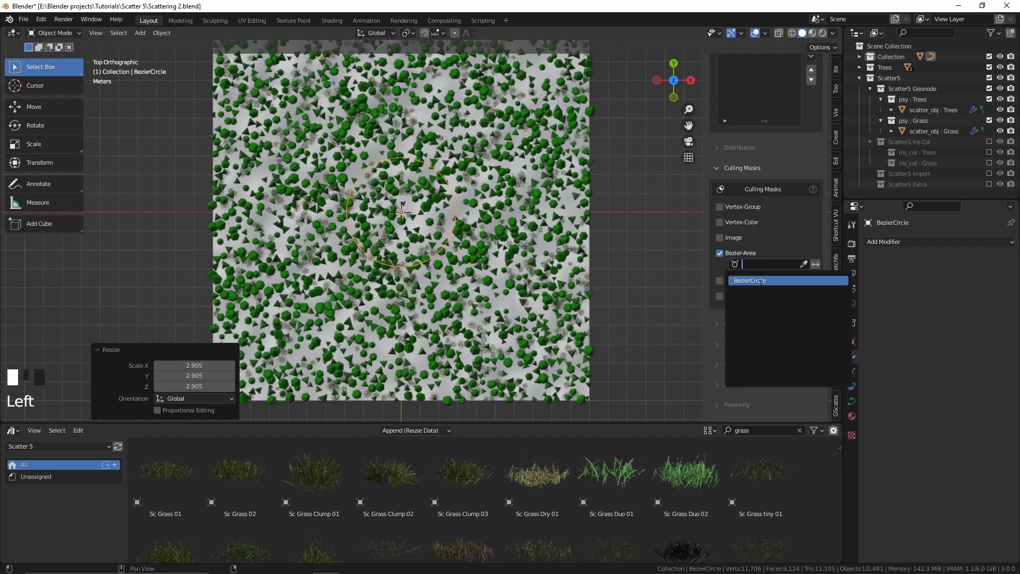
pyautogui.click(749, 280)
pyautogui.scroll(-1, 557, 145)
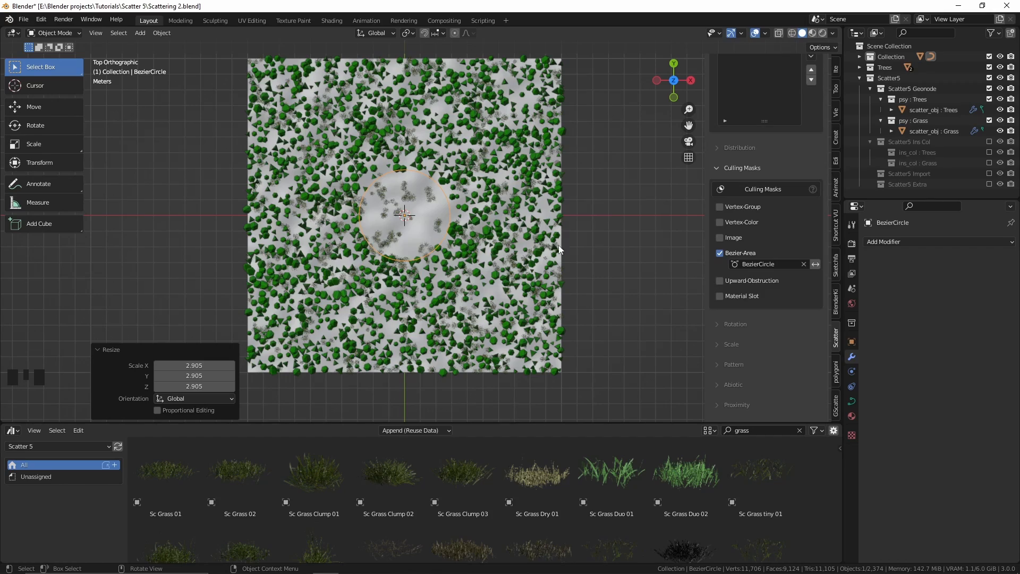
pyautogui.moveTo(559, 245); pyautogui.dragTo(397, 194, button='middle')
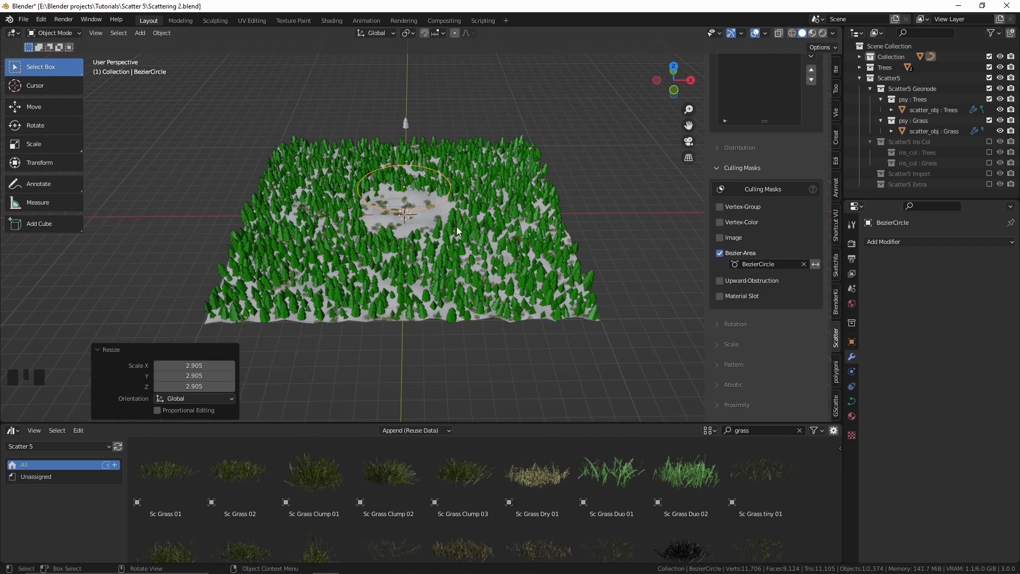
pyautogui.scroll(2, 447, 228)
pyautogui.moveTo(448, 228); pyautogui.dragTo(429, 266, button='middle')
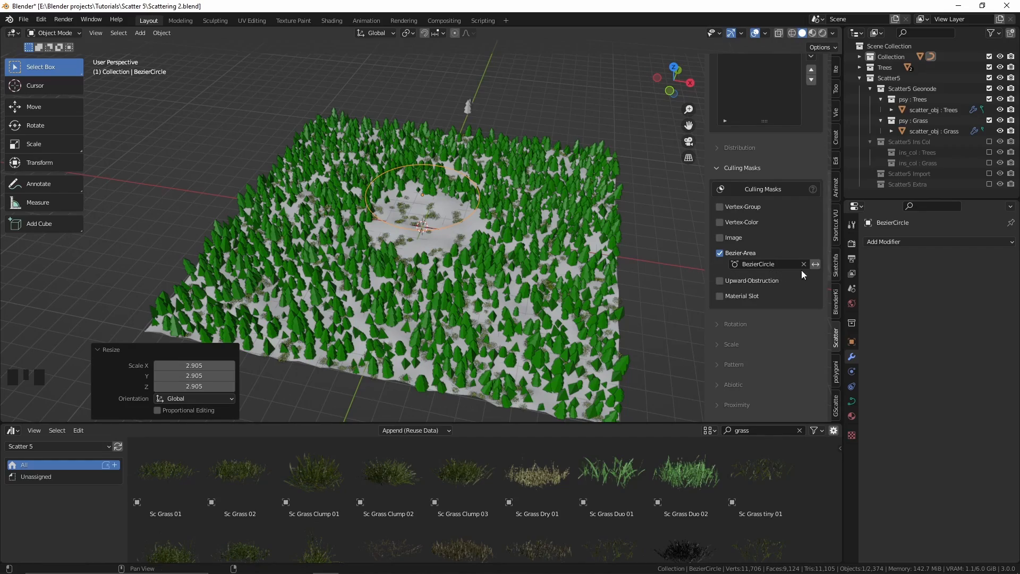
pyautogui.click(815, 264)
pyautogui.moveTo(452, 260); pyautogui.dragTo(403, 250, button='middle')
# Reshape the Bezier circle in Edit Mode by moving its control points into an irregular outline, and return to Object Mode
pyautogui.press('KP_7')
pyautogui.press('Tab')
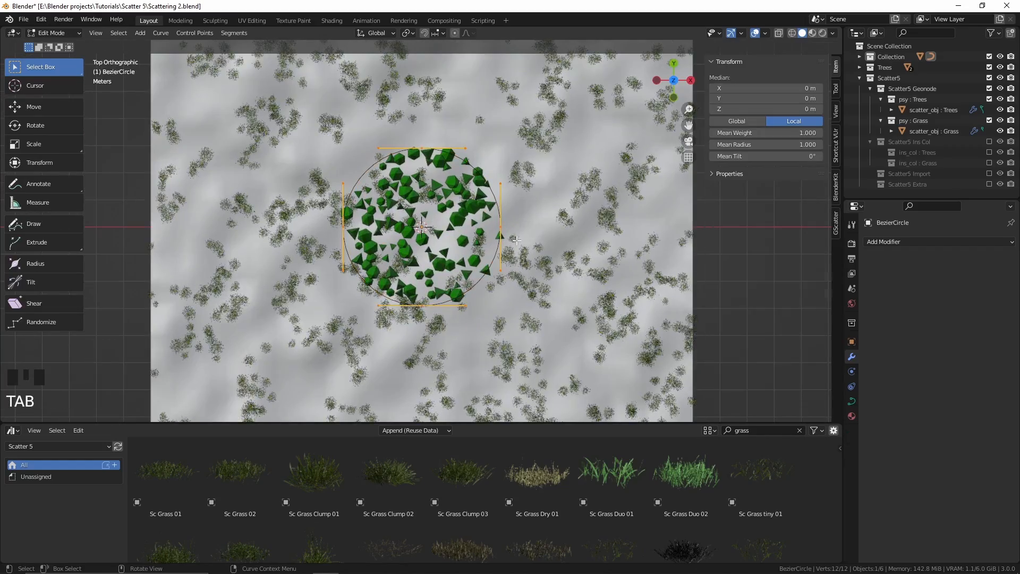
pyautogui.click(498, 242)
pyautogui.press('g')
pyautogui.click(538, 241)
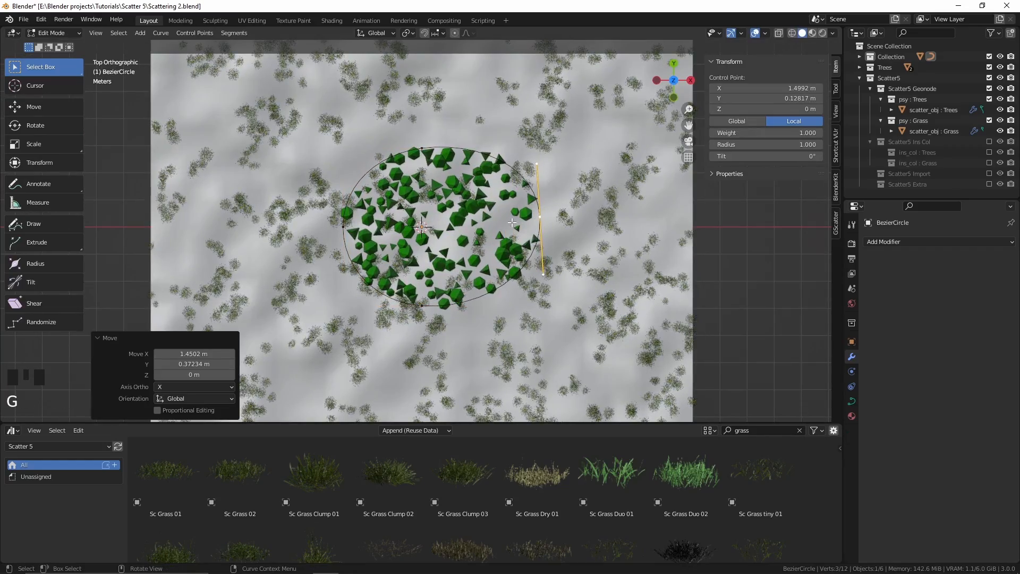
pyautogui.click(423, 149)
pyautogui.press('g')
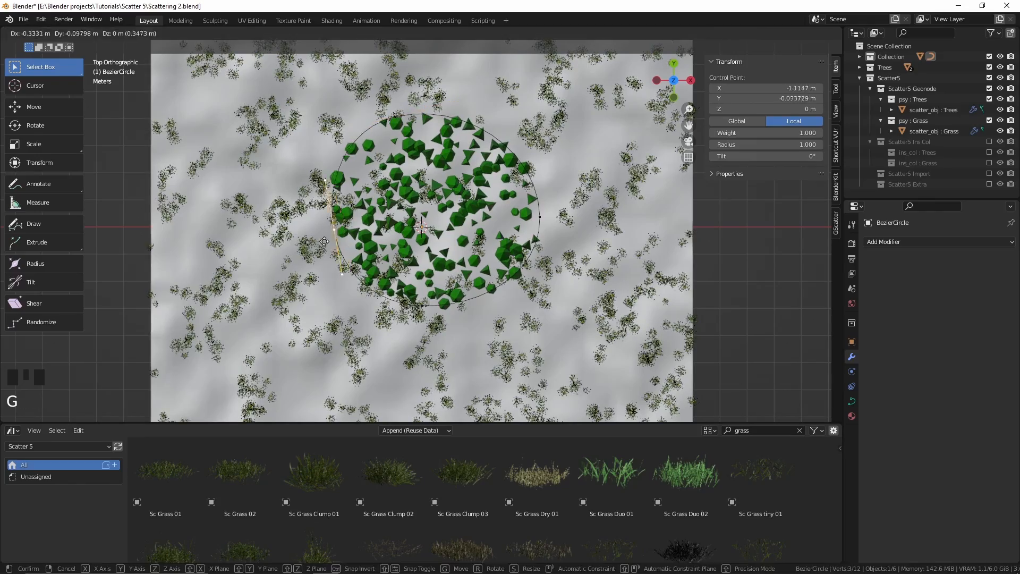
pyautogui.click(431, 259)
pyautogui.press('Tab')
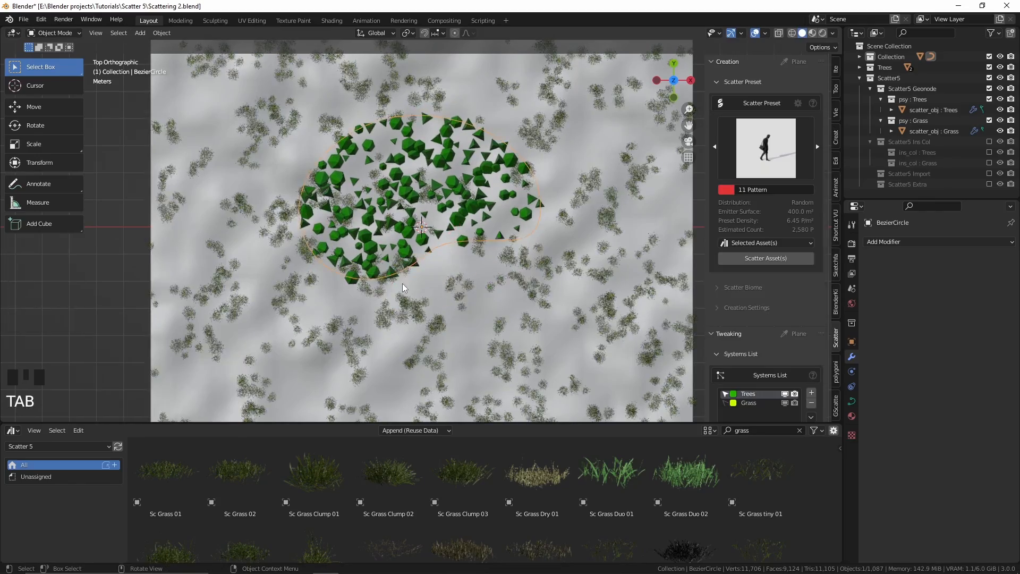
pyautogui.moveTo(430, 259); pyautogui.dragTo(416, 236, button='middle')
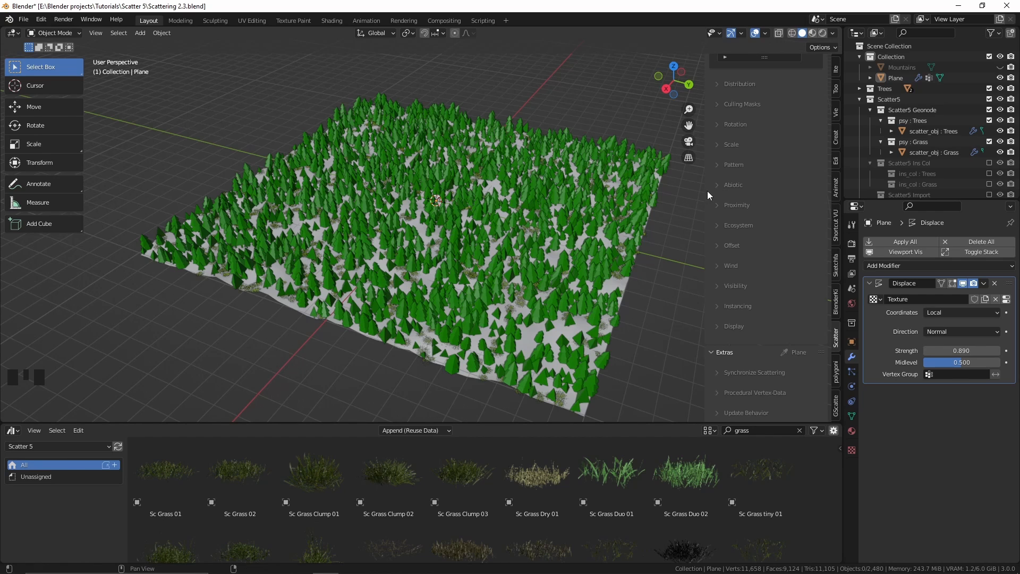
# Expand the Abiotic settings, unhide the Mountains object and select it
pyautogui.click(714, 185)
pyautogui.click(1000, 67)
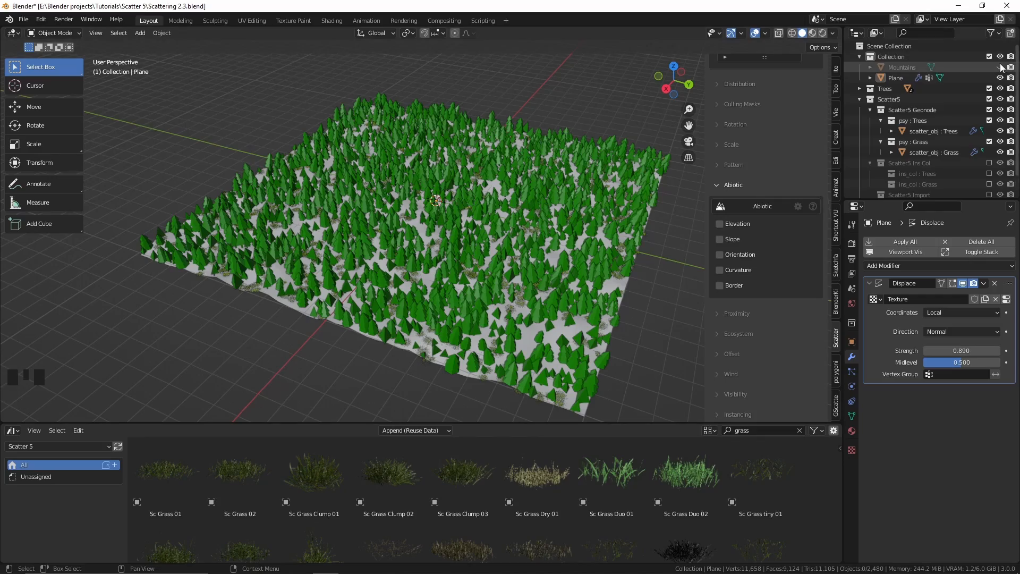
pyautogui.moveTo(368, 192); pyautogui.dragTo(357, 214, button='middle')
pyautogui.keyDown('shift'); pyautogui.moveTo(357, 214); pyautogui.dragTo(486, 263, button='middle'); pyautogui.keyUp('shift')
pyautogui.moveTo(487, 263); pyautogui.dragTo(436, 260, button='middle')
pyautogui.scroll(4, 404, 275)
pyautogui.scroll(-2, 448, 257)
pyautogui.click(448, 257)
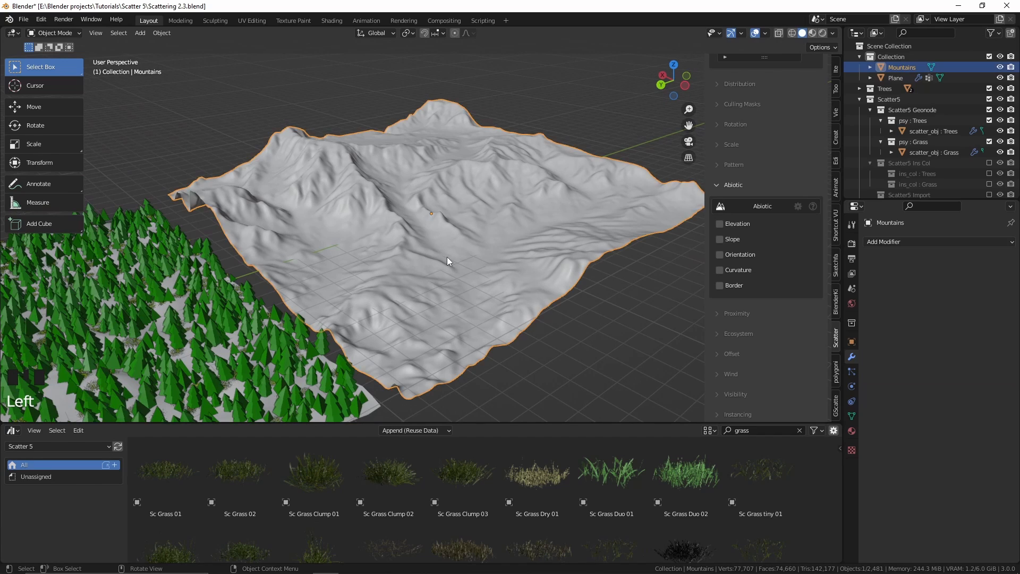
# Copy the selected Trees system from the plane's systems list
pyautogui.scroll(16, 766, 214)
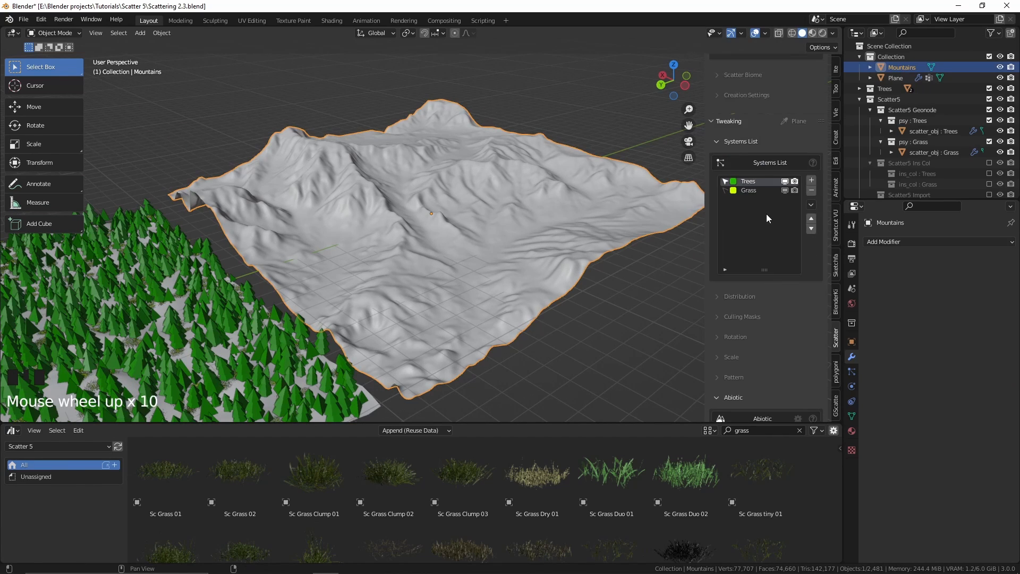
pyautogui.scroll(7, 766, 214)
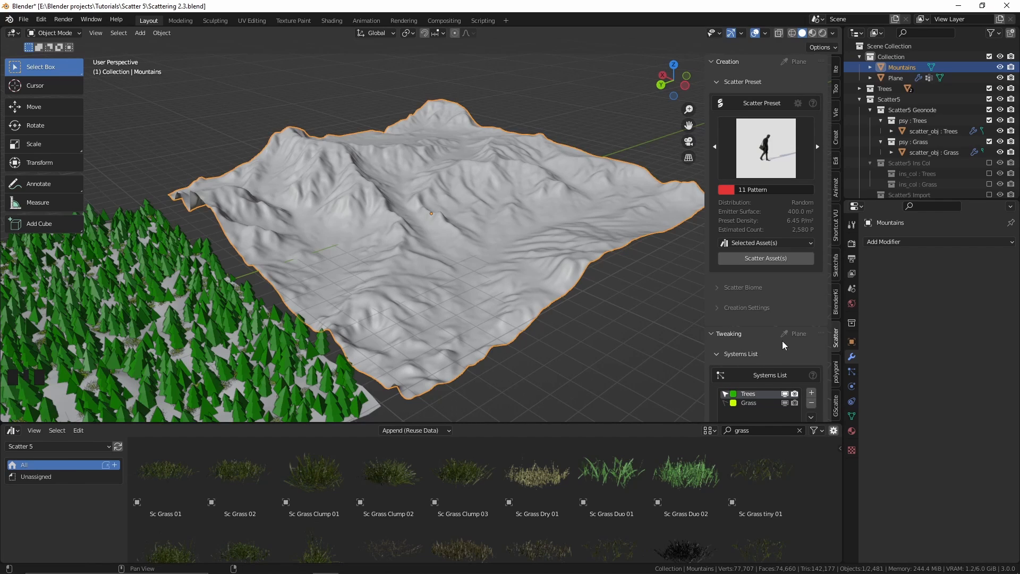
pyautogui.scroll(-4, 781, 332)
pyautogui.scroll(-1, 792, 325)
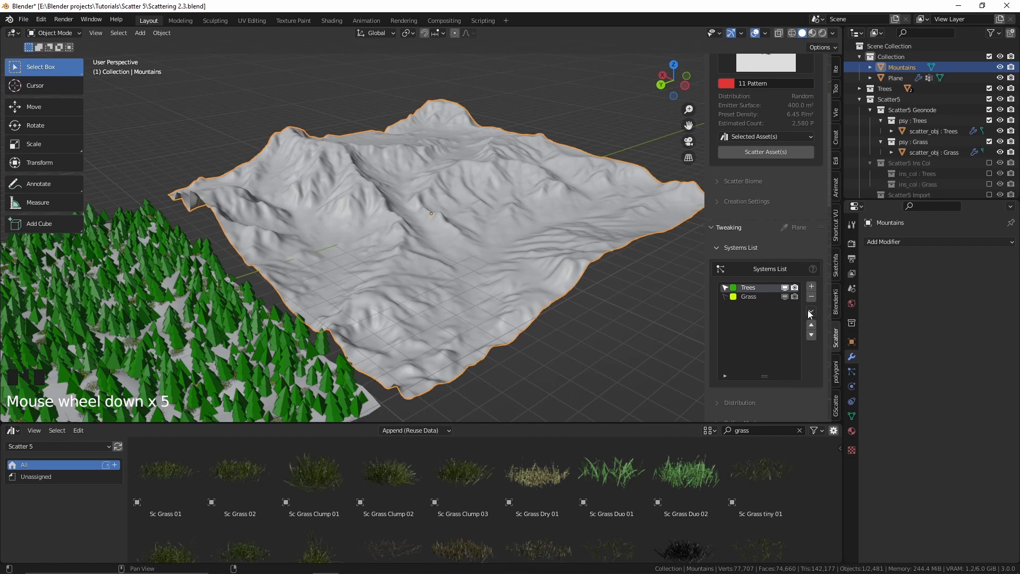
pyautogui.click(811, 312)
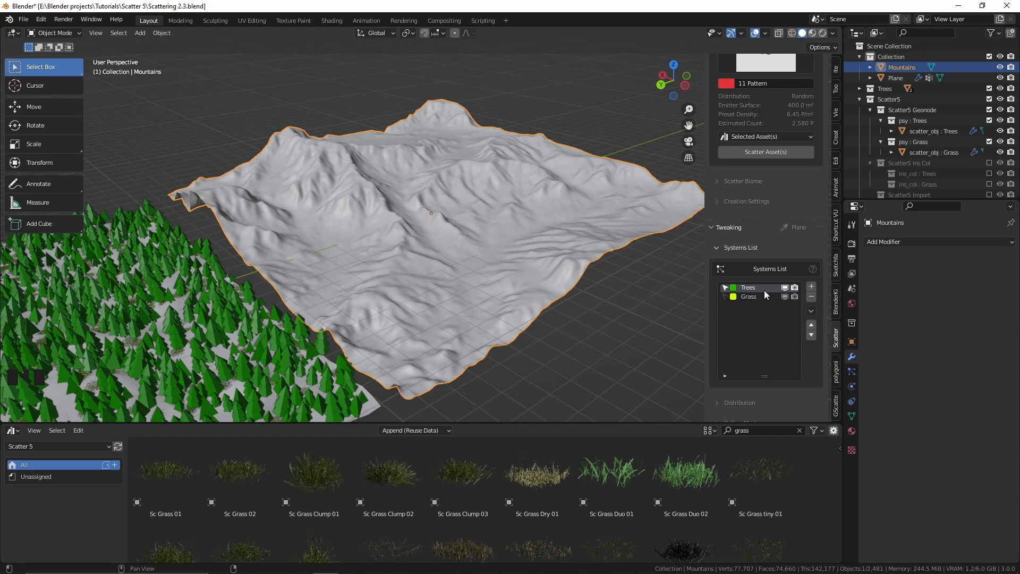
# Replace the plane with the Mountains object as the Scatter5 emitter
pyautogui.scroll(3, 782, 297)
pyautogui.scroll(6, 781, 296)
pyautogui.click(791, 63)
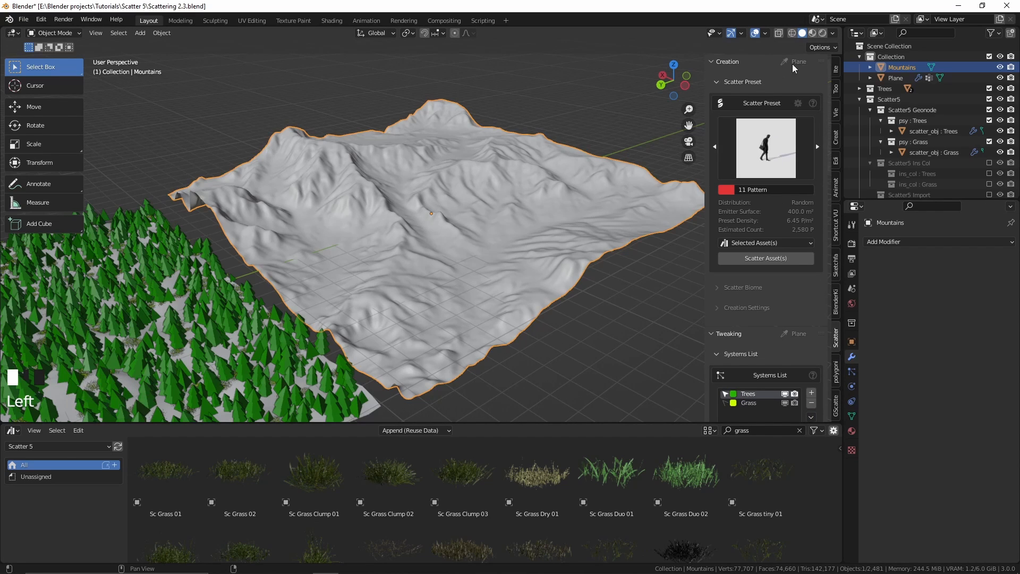
pyautogui.click(818, 97)
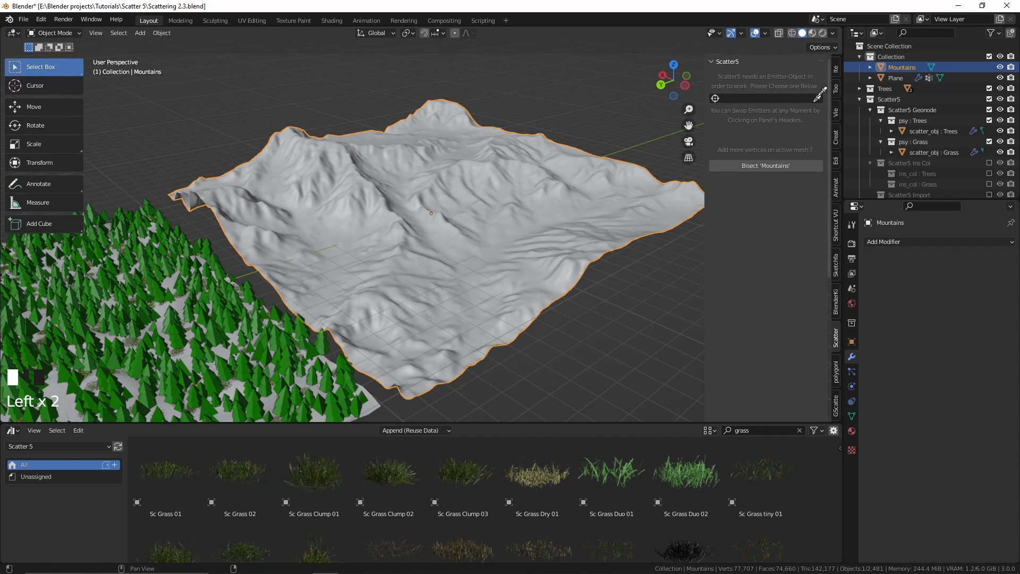
pyautogui.click(585, 179)
# Paste the copied Trees system onto the Mountains emitter and show it in the viewport
pyautogui.scroll(-8, 751, 151)
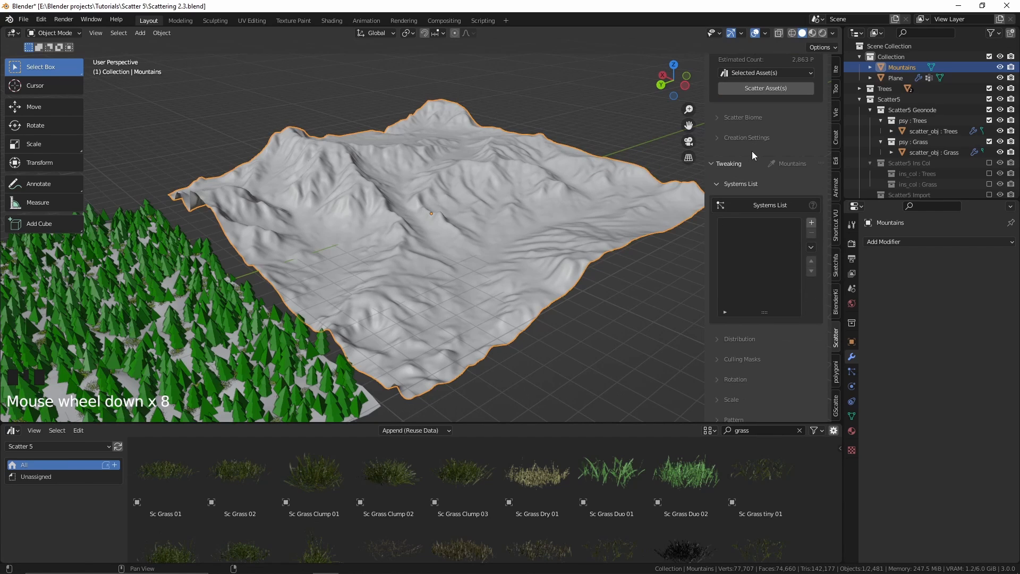
pyautogui.scroll(1, 752, 151)
pyautogui.click(811, 269)
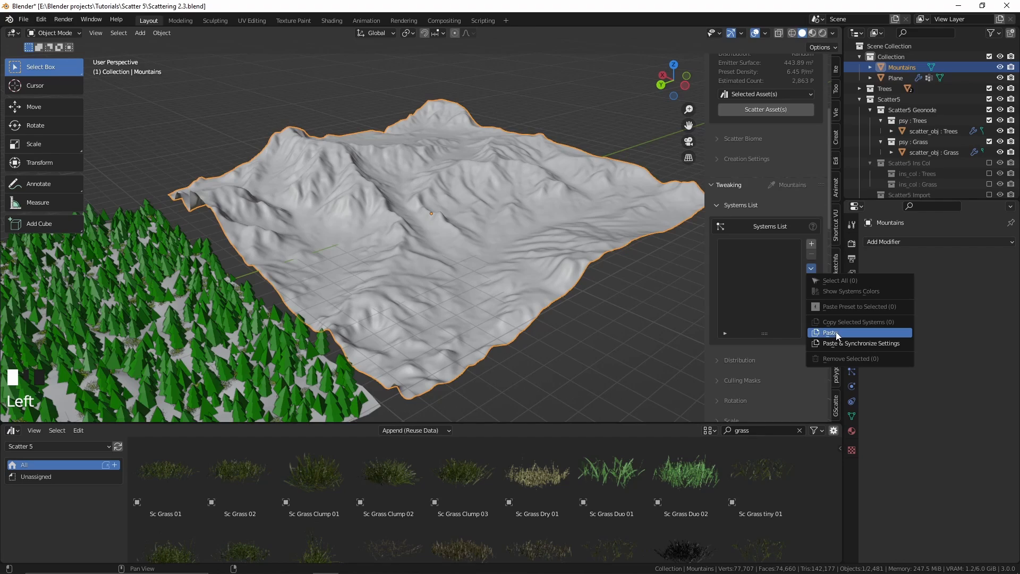
pyautogui.press('Return')
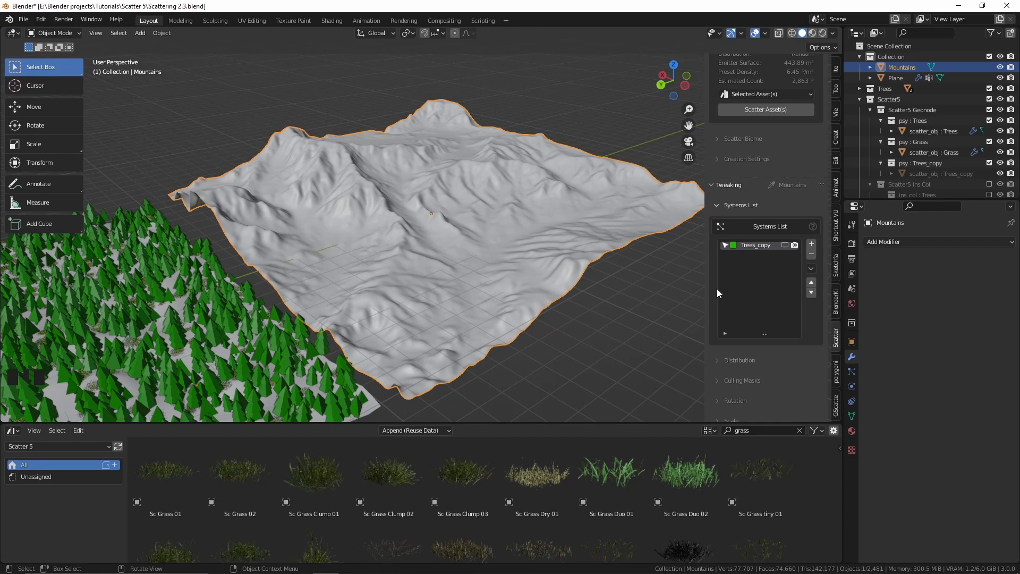
pyautogui.click(786, 246)
pyautogui.keyDown('shift'); pyautogui.moveTo(445, 242); pyautogui.dragTo(414, 253, button='middle'); pyautogui.keyUp('shift')
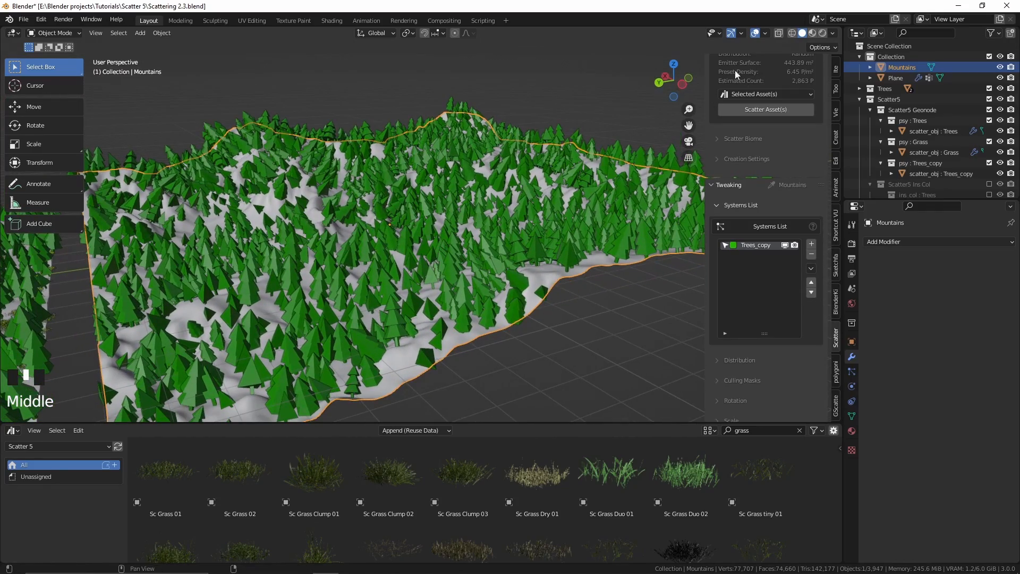
# Set the viewport shading's lighting to MatCap
pyautogui.click(834, 33)
pyautogui.click(821, 84)
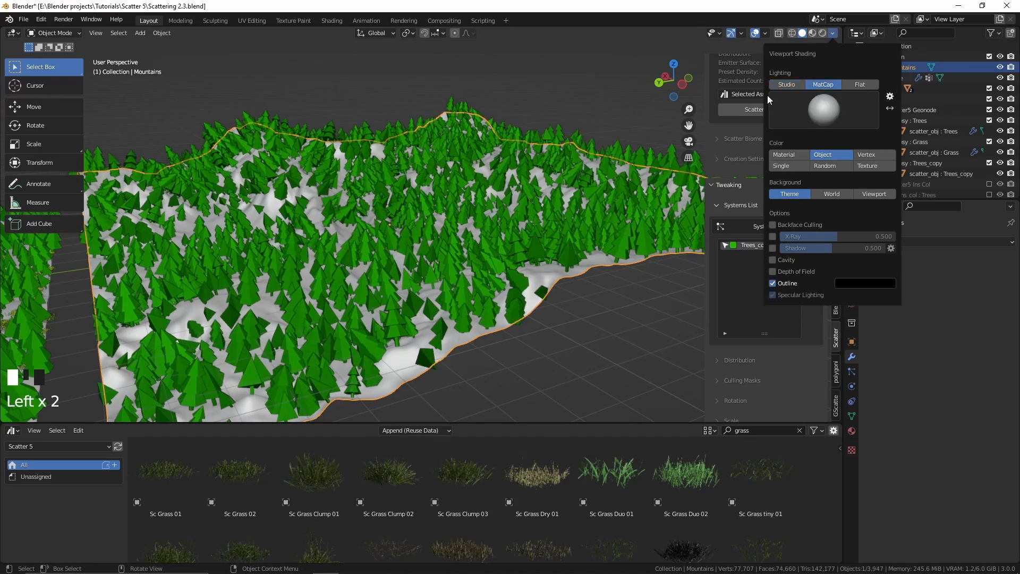
pyautogui.scroll(3, 396, 219)
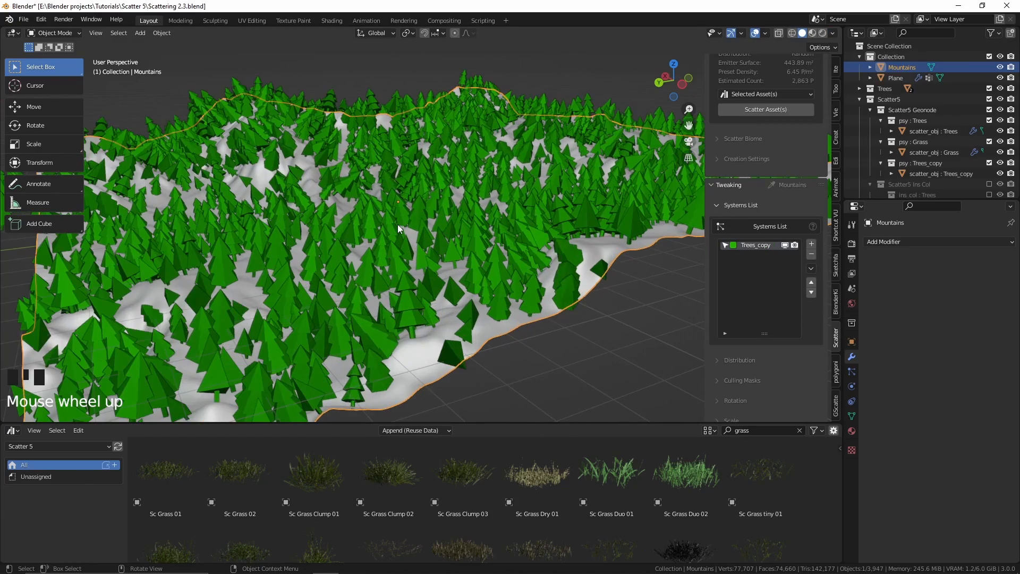
# Enable vertical influence on the Trees_copy system's normal alignment and fine-tune its direction value
pyautogui.moveTo(398, 224); pyautogui.dragTo(451, 203, button='middle')
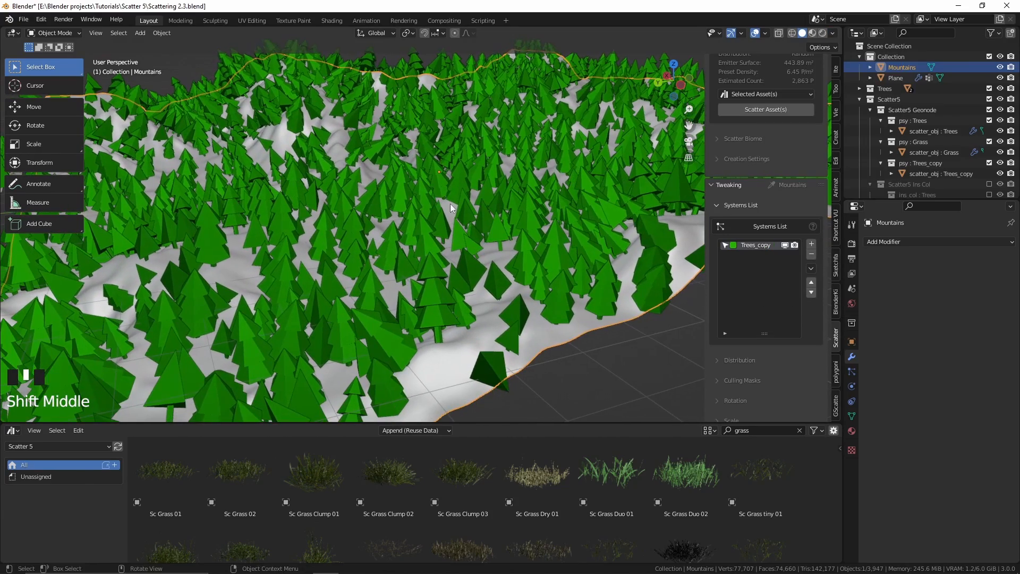
pyautogui.scroll(-5, 776, 263)
pyautogui.scroll(-1, 773, 260)
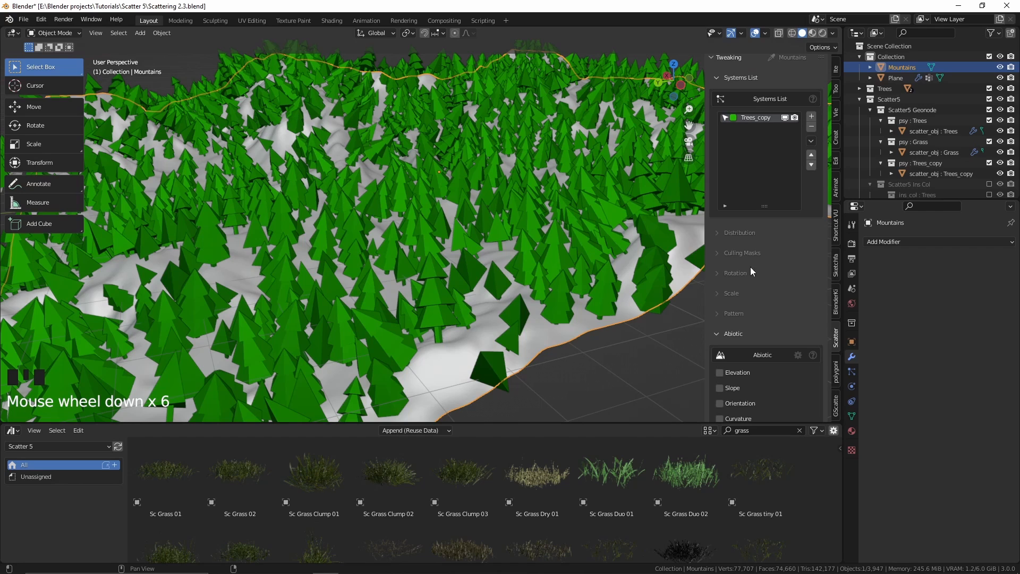
pyautogui.click(723, 277)
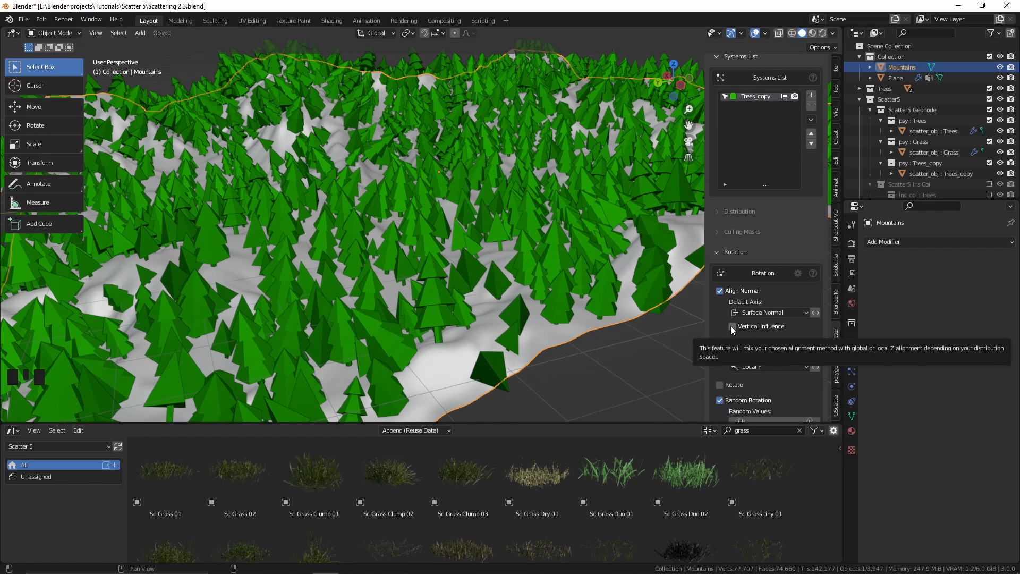
pyautogui.click(733, 327)
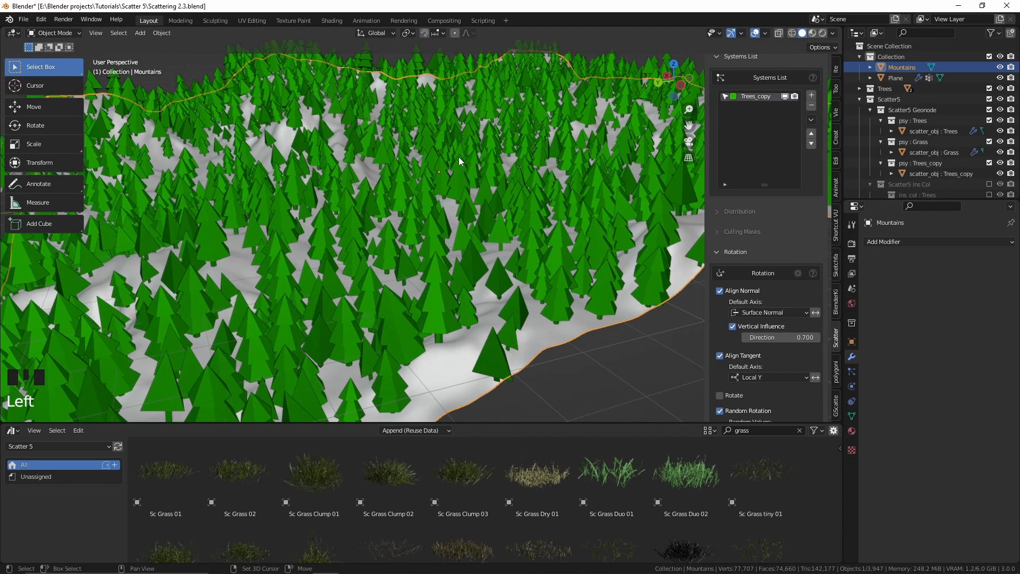
pyautogui.keyDown('shift'); pyautogui.moveTo(459, 157); pyautogui.dragTo(458, 202, button='middle'); pyautogui.keyUp('shift')
pyautogui.keyDown('shift'); pyautogui.moveTo(787, 338); pyautogui.dragTo(797, 338); pyautogui.keyUp('shift')
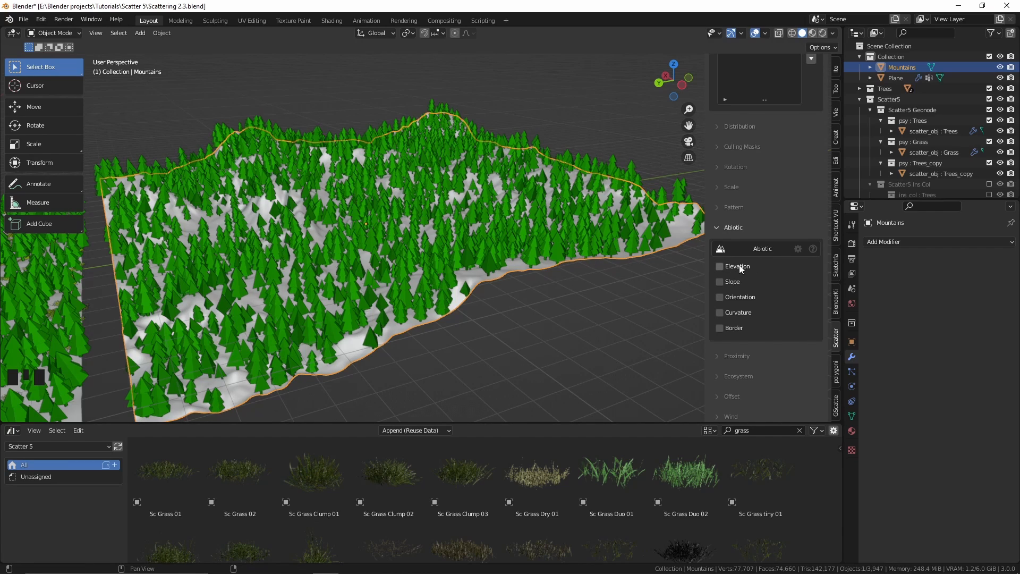
# Enable the abiotic elevation filter for the mountain trees and lower its maximum threshold to 43.4%
pyautogui.click(721, 267)
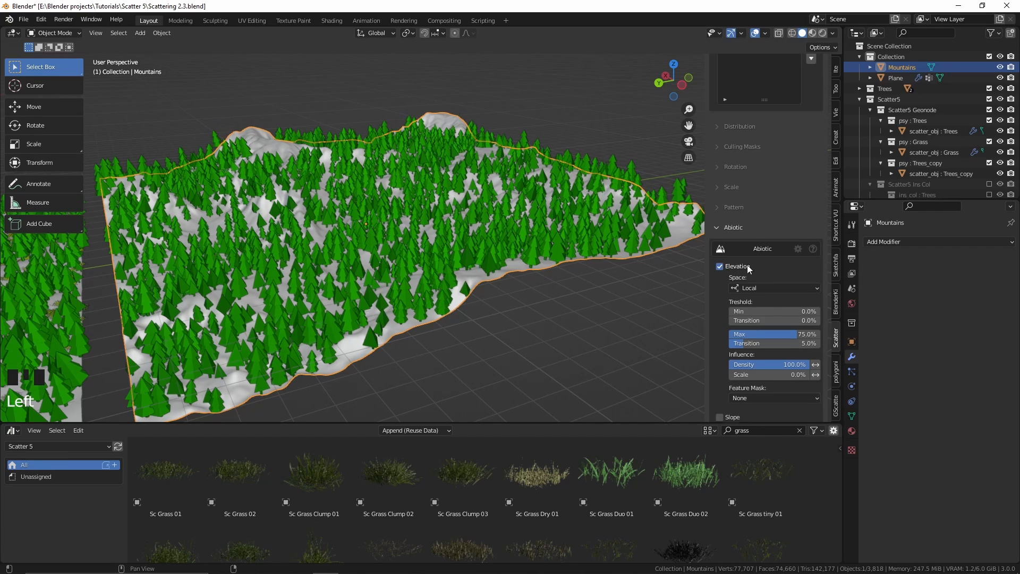
pyautogui.scroll(-1, 763, 277)
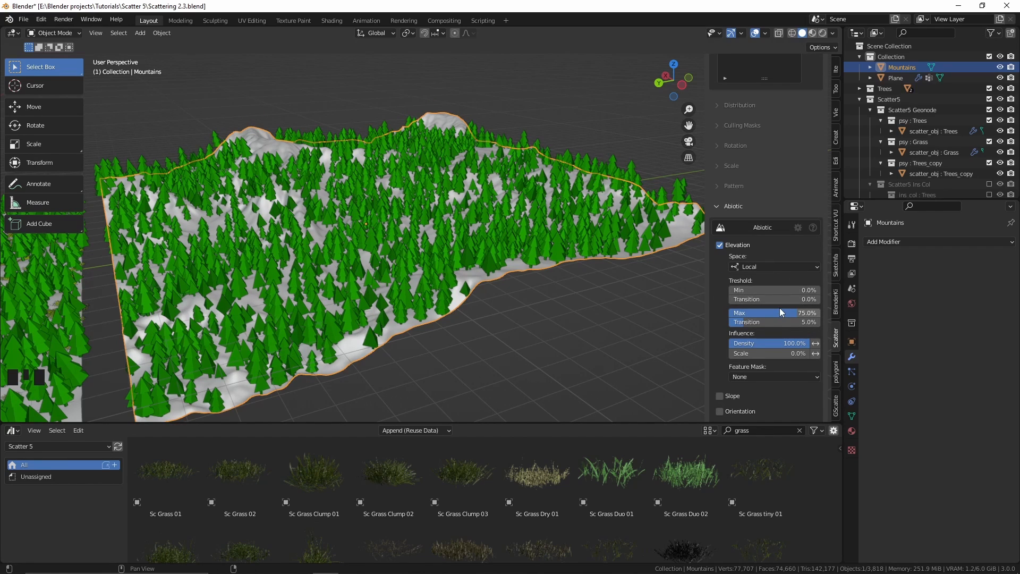
pyautogui.moveTo(780, 313); pyautogui.dragTo(752, 312)
pyautogui.moveTo(393, 260); pyautogui.dragTo(346, 245, button='middle')
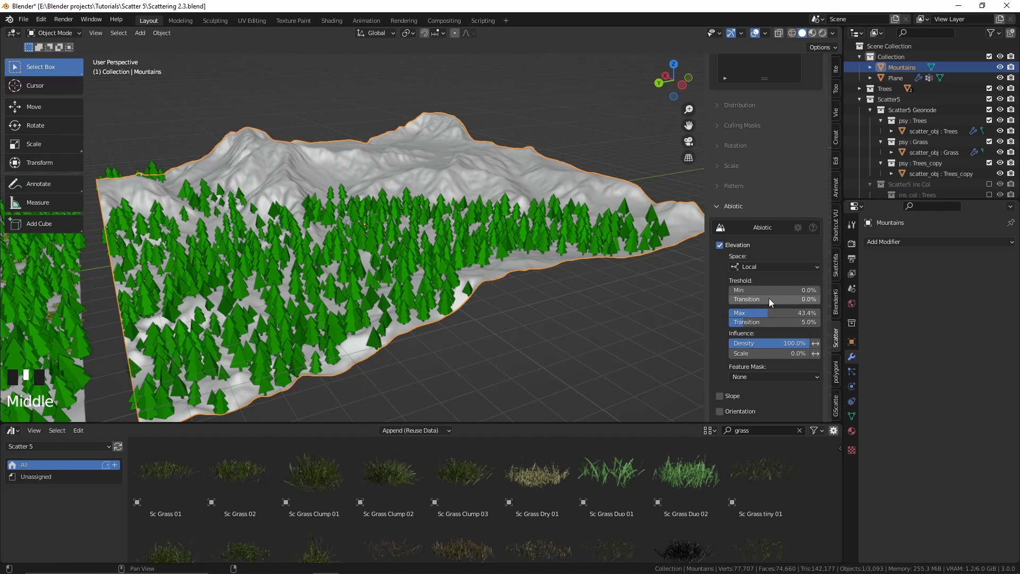
# Try the elevation filter's maximum threshold at 75%, and bring it down to 41.1%
pyautogui.click(768, 311)
pyautogui.write('7')
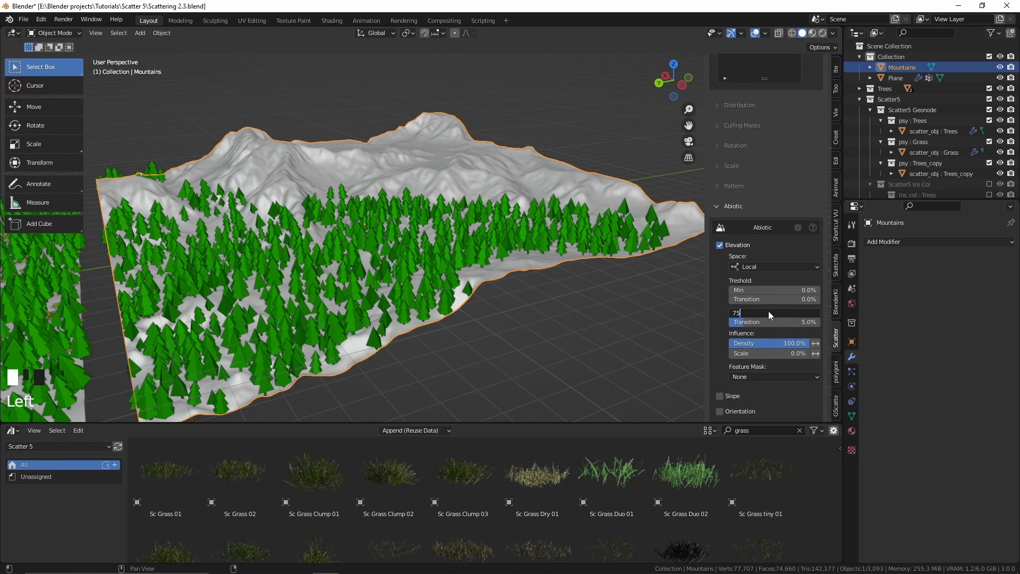
pyautogui.write('5')
pyautogui.press('Return')
pyautogui.moveTo(739, 291)
pyautogui.mouseDown()
pyautogui.moveTo(776, 291)
pyautogui.moveTo(739, 290)
pyautogui.mouseUp()
pyautogui.moveTo(786, 313); pyautogui.dragTo(766, 313)
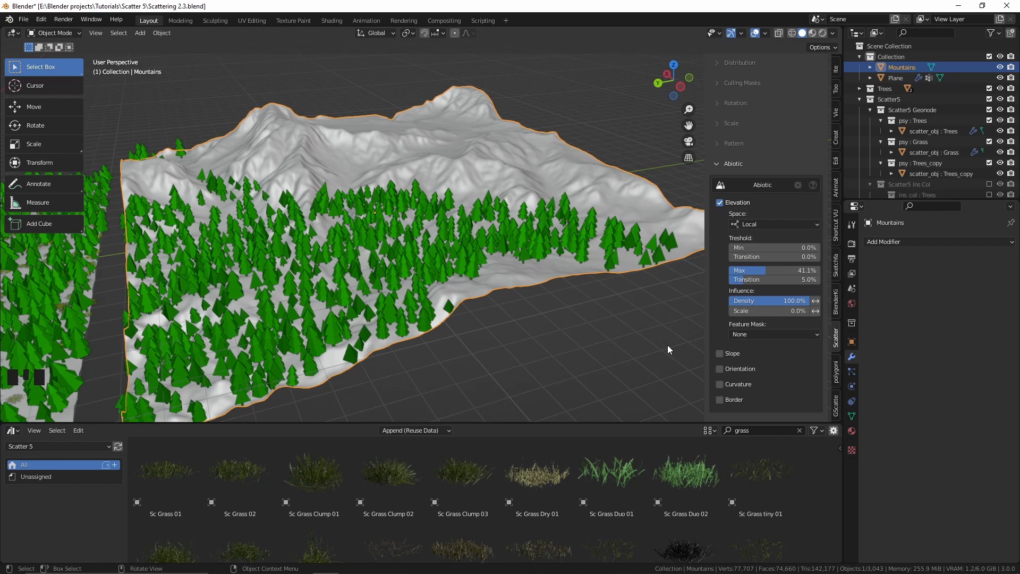
# Enable the abiotic slope filter for the mountain trees and inspect the steep areas
pyautogui.click(720, 353)
pyautogui.moveTo(449, 315); pyautogui.dragTo(439, 333, button='middle')
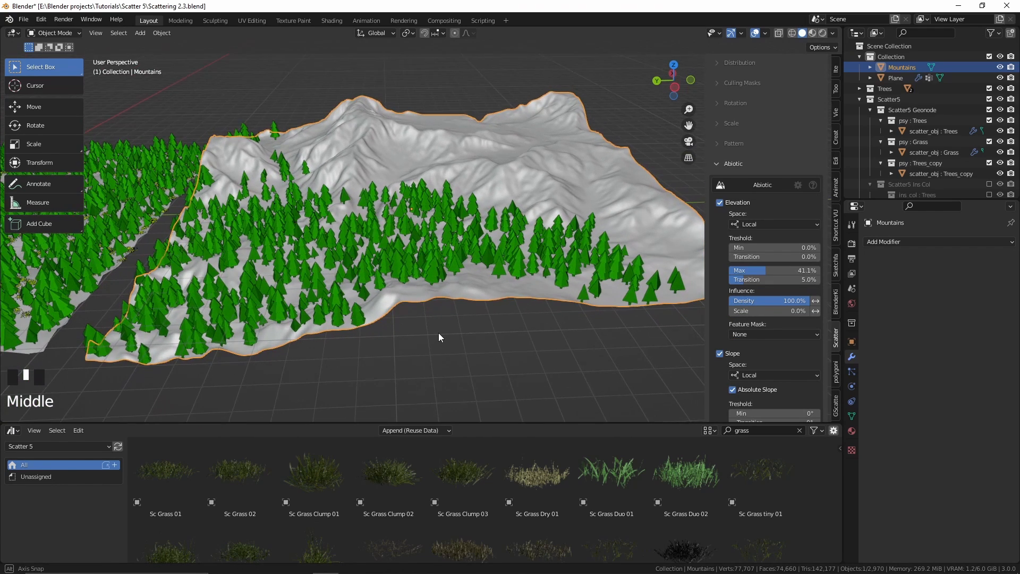
pyautogui.keyDown('shift'); pyautogui.moveTo(368, 293); pyautogui.dragTo(436, 319, button='middle'); pyautogui.keyUp('shift')
pyautogui.scroll(2, 436, 319)
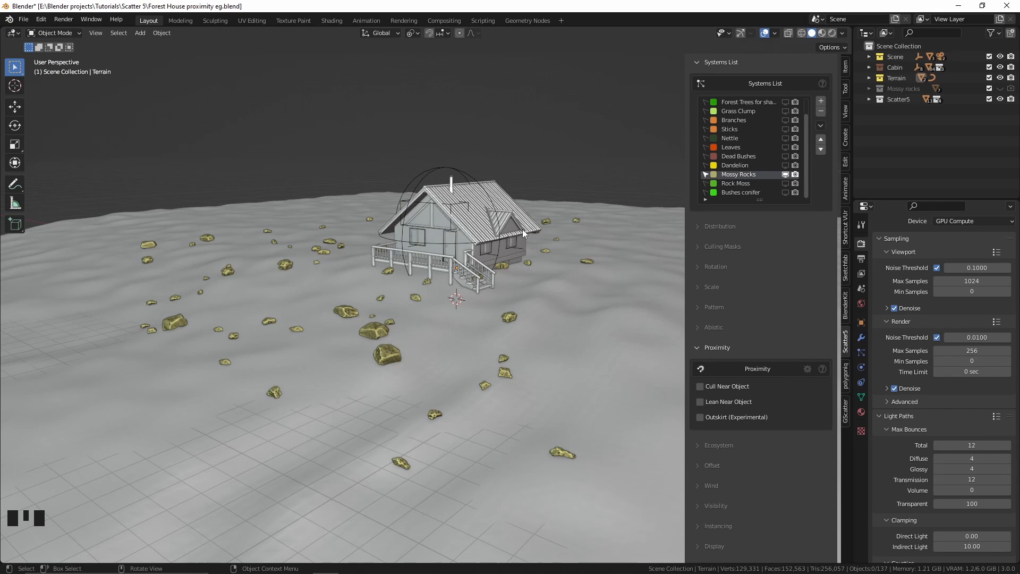
# Focus on the cabin and randomize the Mossy Rocks system's distribution seed several times
pyautogui.keyDown('shift'); pyautogui.moveTo(522, 228); pyautogui.dragTo(485, 272, button='middle'); pyautogui.keyUp('shift')
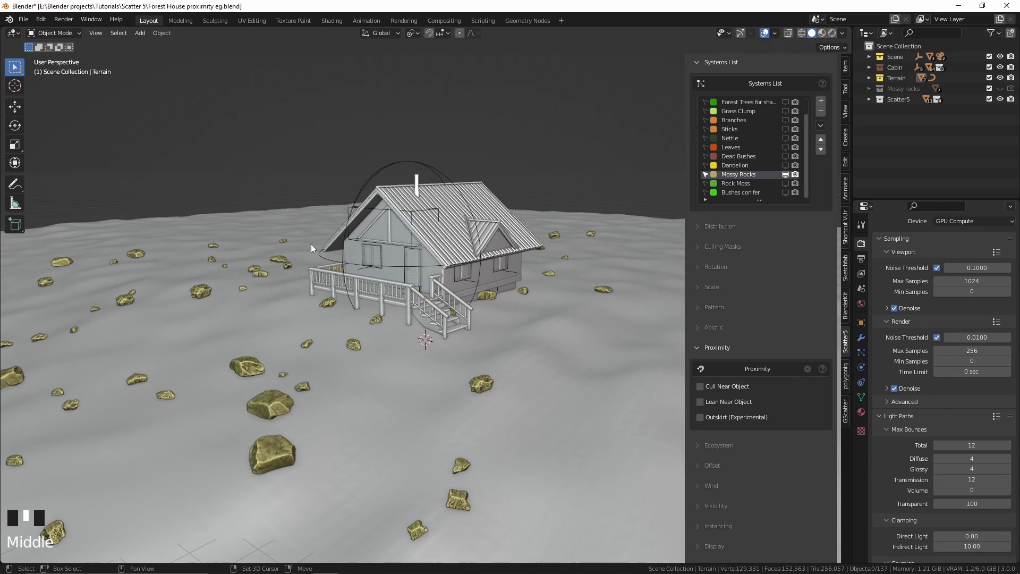
pyautogui.hotkey('shift', 'b')
pyautogui.moveTo(295, 183); pyautogui.dragTo(587, 349)
pyautogui.moveTo(588, 349); pyautogui.dragTo(486, 406, button='middle')
pyautogui.scroll(4, 485, 407)
pyautogui.moveTo(375, 403); pyautogui.dragTo(489, 385, button='middle')
pyautogui.click(709, 228)
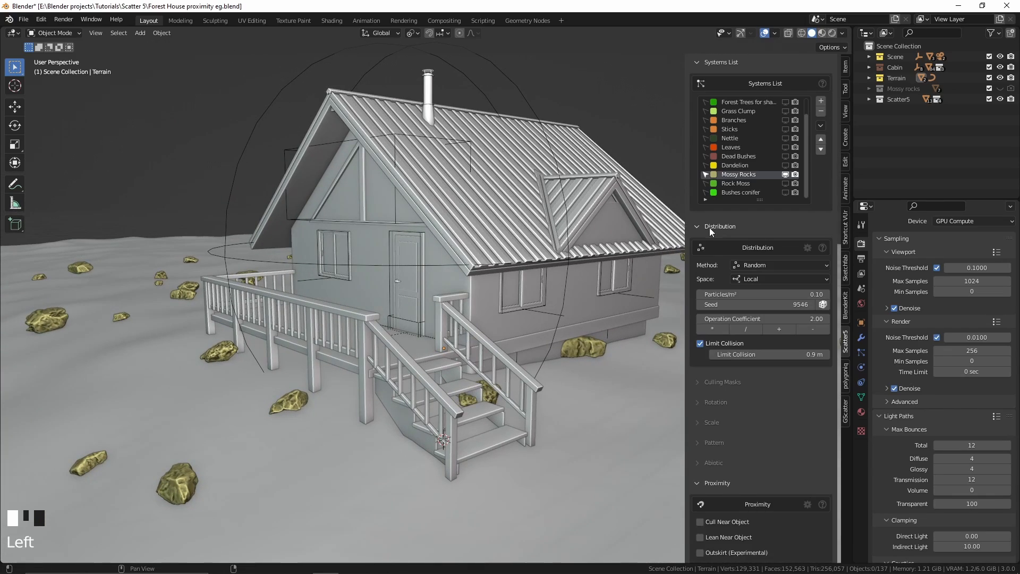
pyautogui.click(823, 305)
pyautogui.click(822, 305)
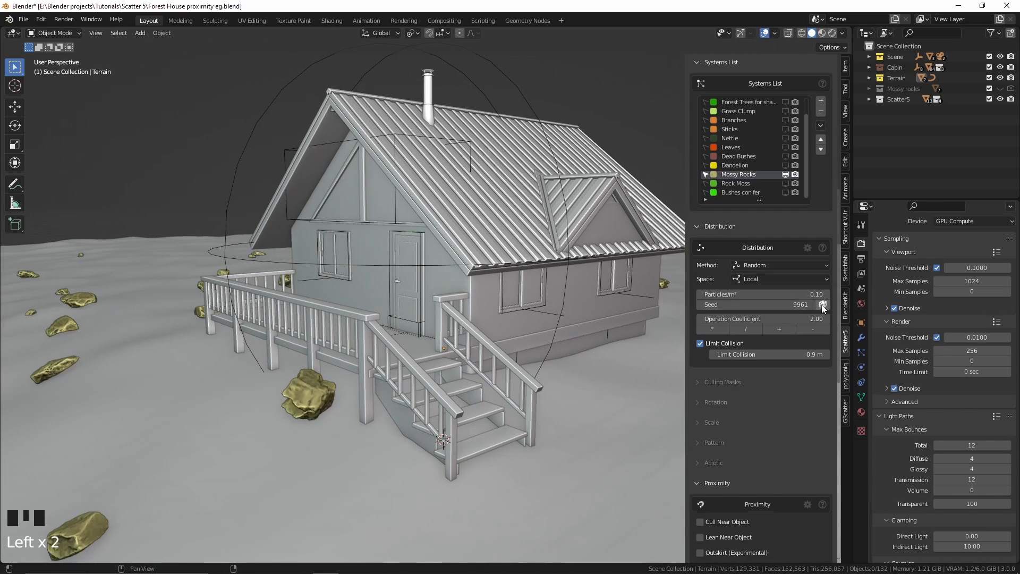
pyautogui.click(822, 305)
pyautogui.moveTo(420, 367); pyautogui.dragTo(445, 366, button='middle')
pyautogui.scroll(3, 312, 401)
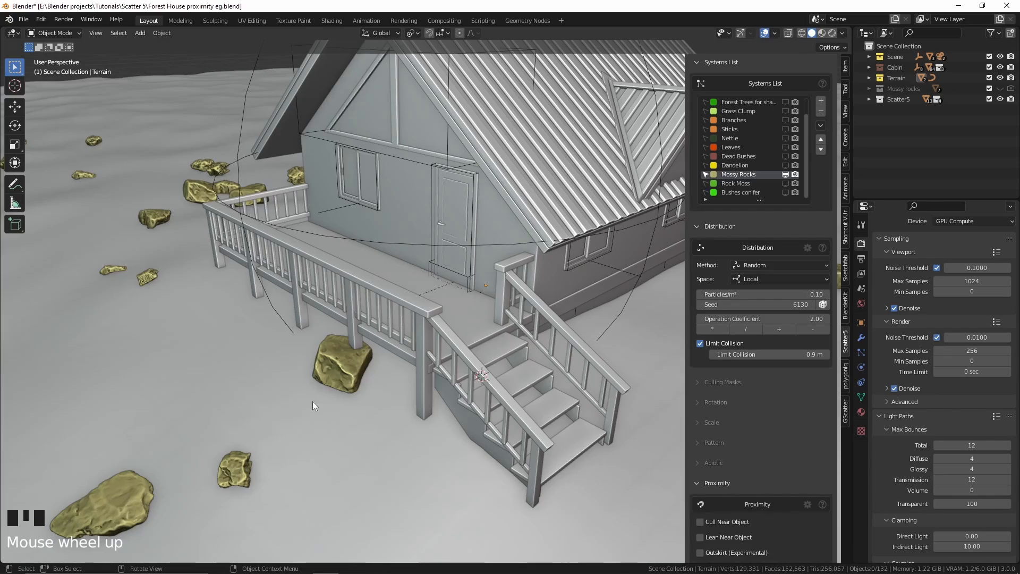
# Reroll the Mossy Rocks seed to 5307 so that rocks intersect the cabin's balcony and stairs
pyautogui.click(823, 306)
pyautogui.keyDown('shift'); pyautogui.moveTo(467, 317); pyautogui.dragTo(401, 323, button='middle'); pyautogui.keyUp('shift')
pyautogui.scroll(-3, 495, 309)
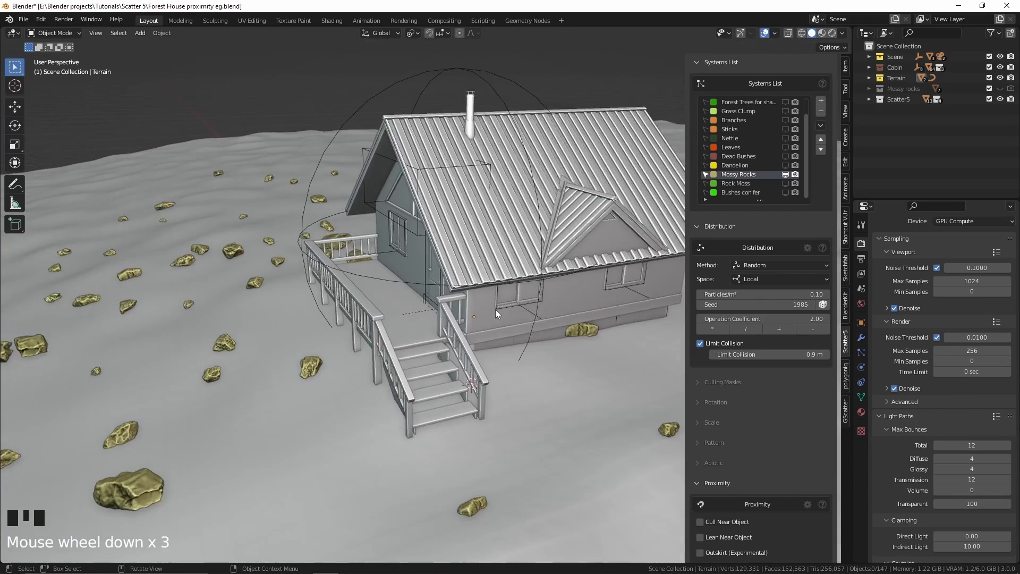
pyautogui.moveTo(495, 309)
pyautogui.keyDown('shift'); pyautogui.mouseDown(button='middle')
pyautogui.moveTo(433, 307)
pyautogui.moveTo(510, 314)
pyautogui.mouseUp(button='middle'); pyautogui.keyUp('shift')
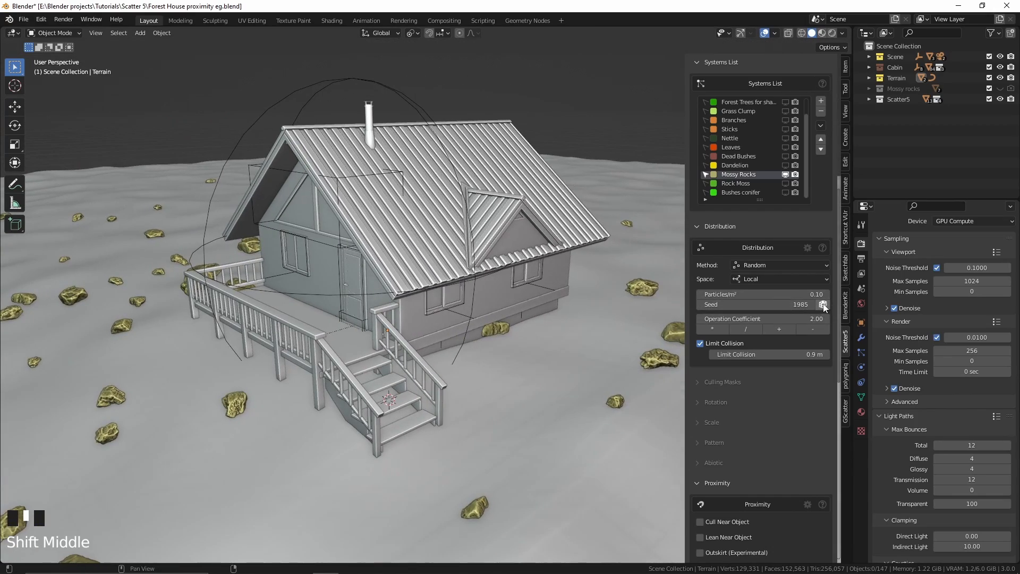
pyautogui.click(823, 305)
pyautogui.moveTo(367, 452); pyautogui.dragTo(403, 454, button='middle')
pyautogui.scroll(2, 451, 419)
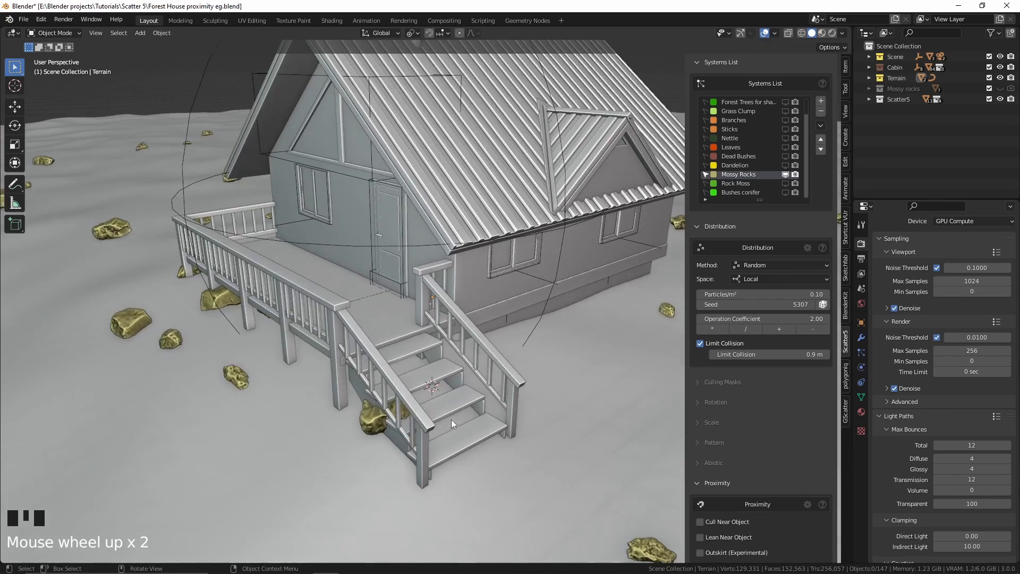
pyautogui.moveTo(452, 419); pyautogui.dragTo(477, 401, button='middle')
pyautogui.scroll(-1, 476, 401)
pyautogui.keyDown('shift'); pyautogui.moveTo(517, 353); pyautogui.dragTo(480, 399, button='middle'); pyautogui.keyUp('shift')
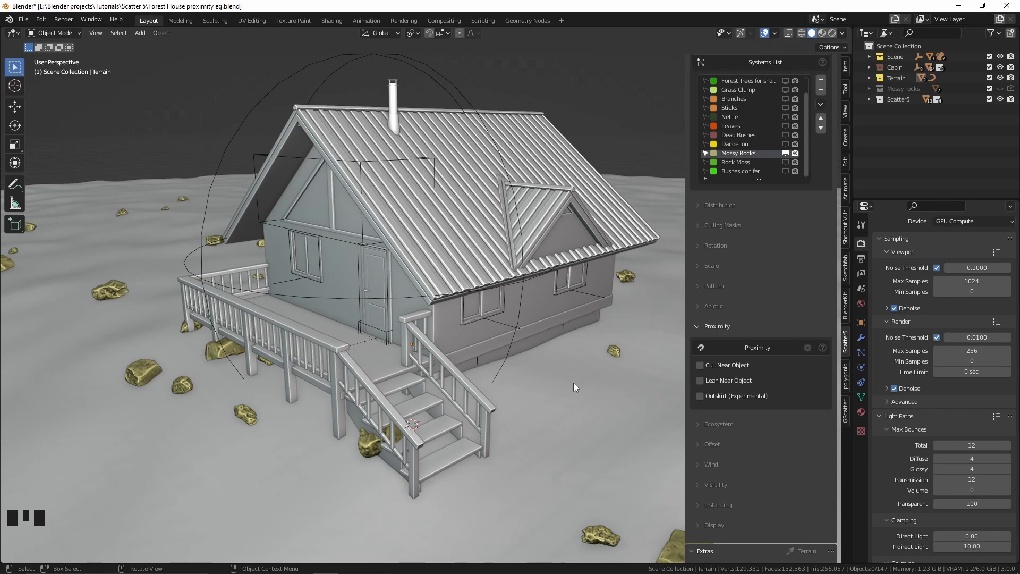
# Cull the Mossy Rocks near the Cabin collection and randomize their distribution seed again
pyautogui.click(703, 366)
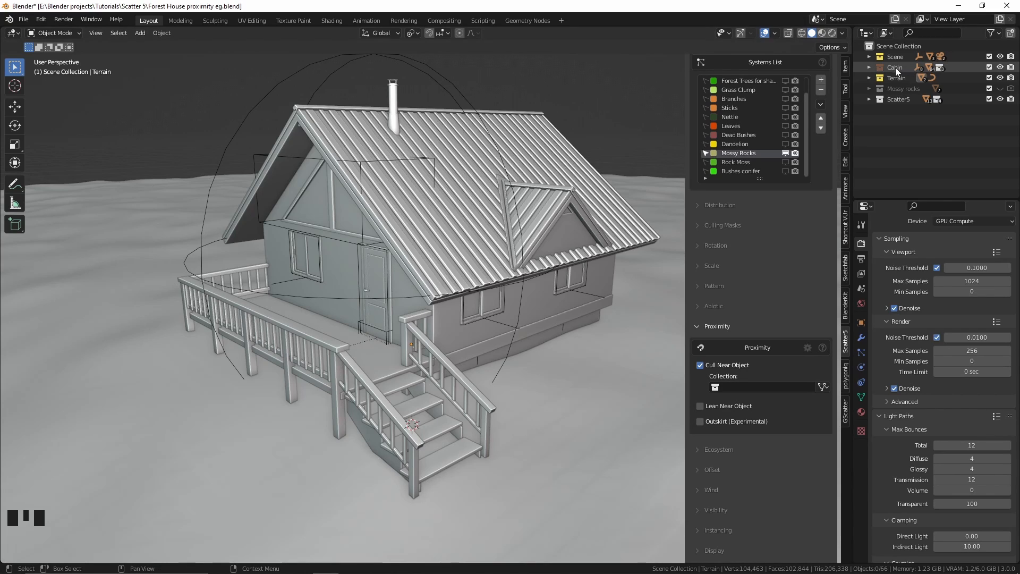
pyautogui.click(733, 388)
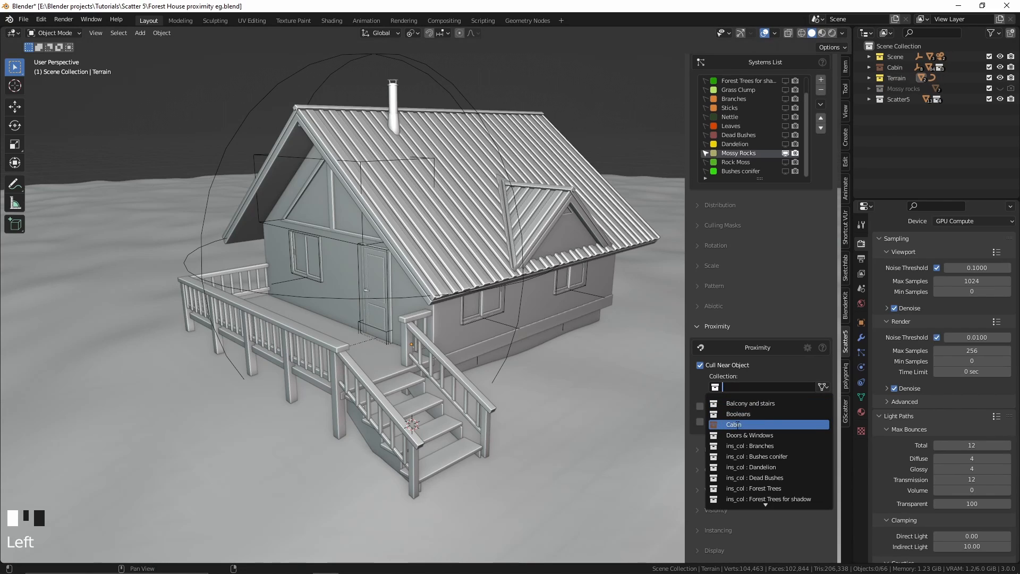
pyautogui.click(738, 425)
pyautogui.keyDown('shift'); pyautogui.moveTo(418, 285); pyautogui.dragTo(526, 318, button='middle'); pyautogui.keyUp('shift')
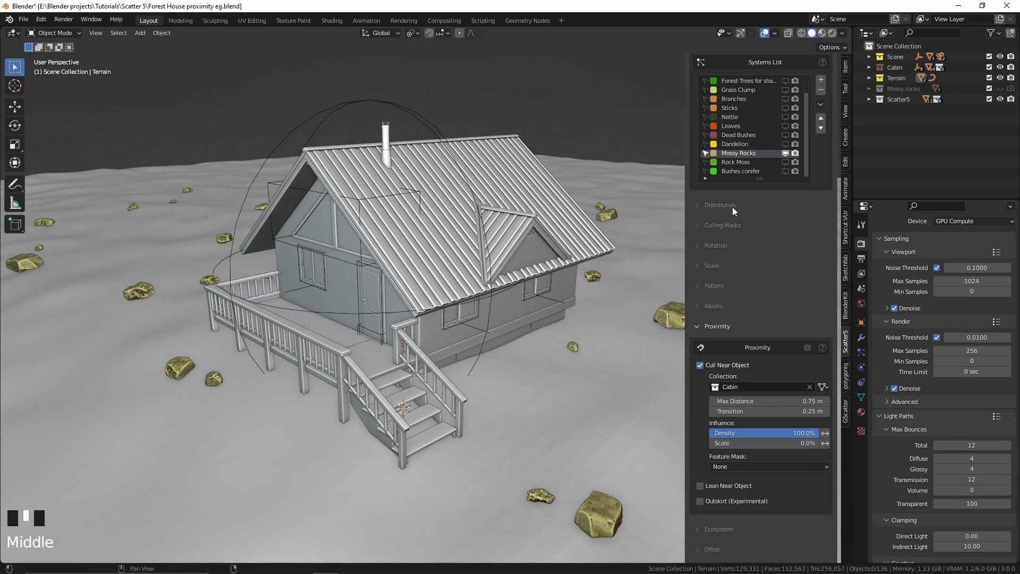
pyautogui.click(732, 206)
pyautogui.click(823, 283)
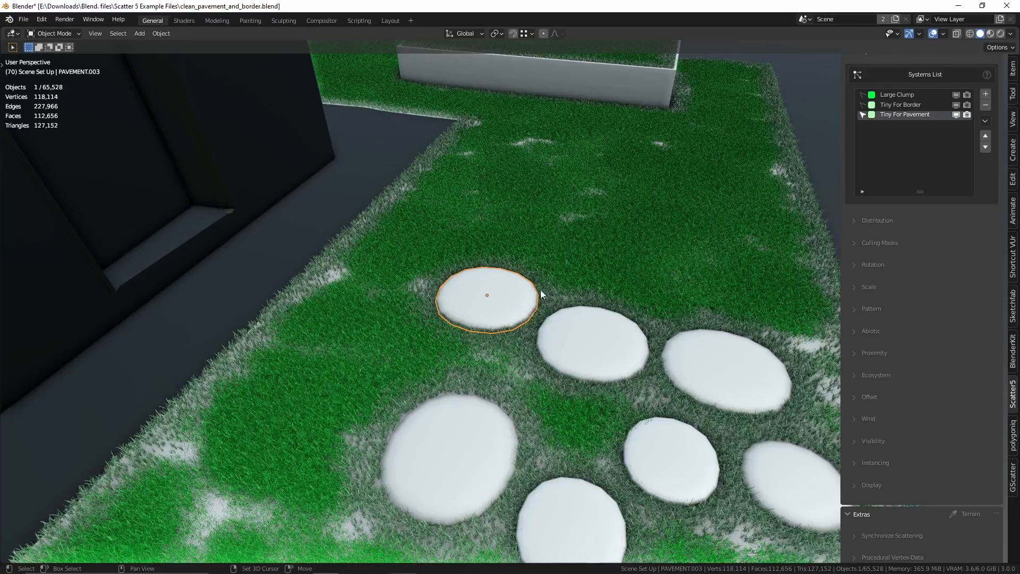
# Duplicate the selected pavement stone onto the grass beside it and scale the copy down
pyautogui.hotkey('shift', 'd')
pyautogui.click(429, 336)
pyautogui.press('s')
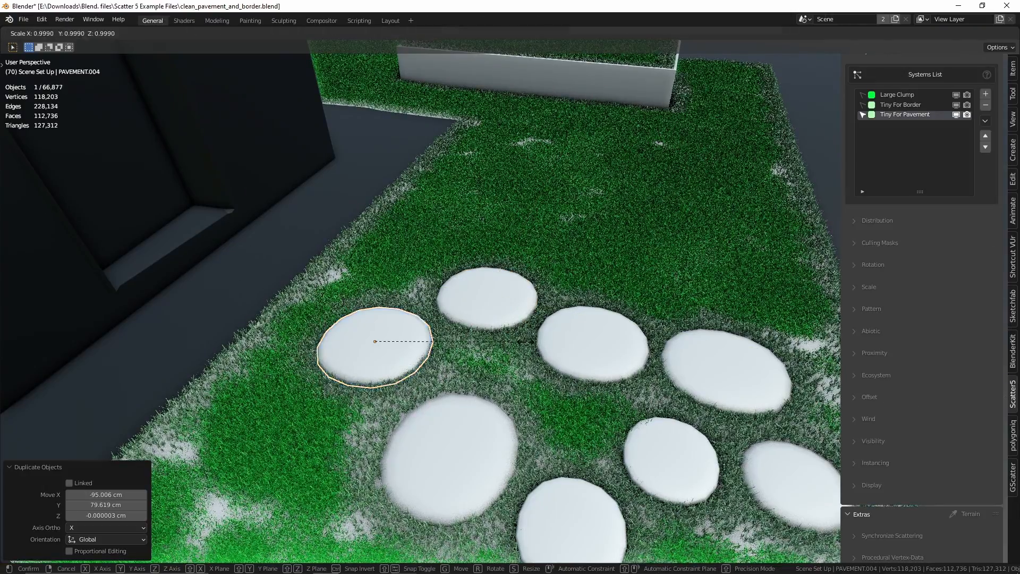
pyautogui.click(415, 341)
# Duplicate the pavement stone once more, moving it only in the horizontal plane, and begin resizing the new copy
pyautogui.hotkey('shift', 'd')
pyautogui.hotkey('shift', 'z')
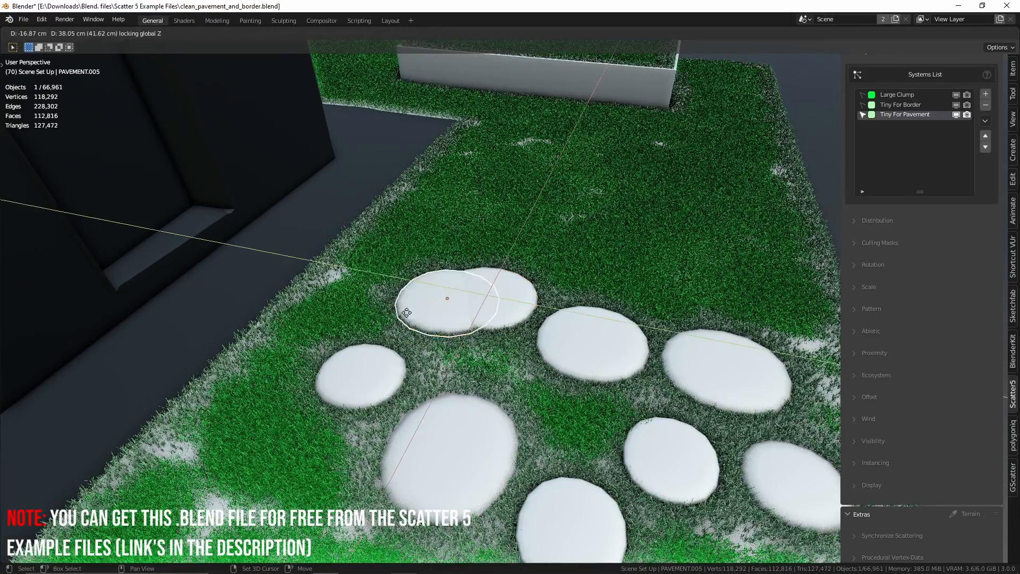
pyautogui.click(312, 287)
pyautogui.press('s')
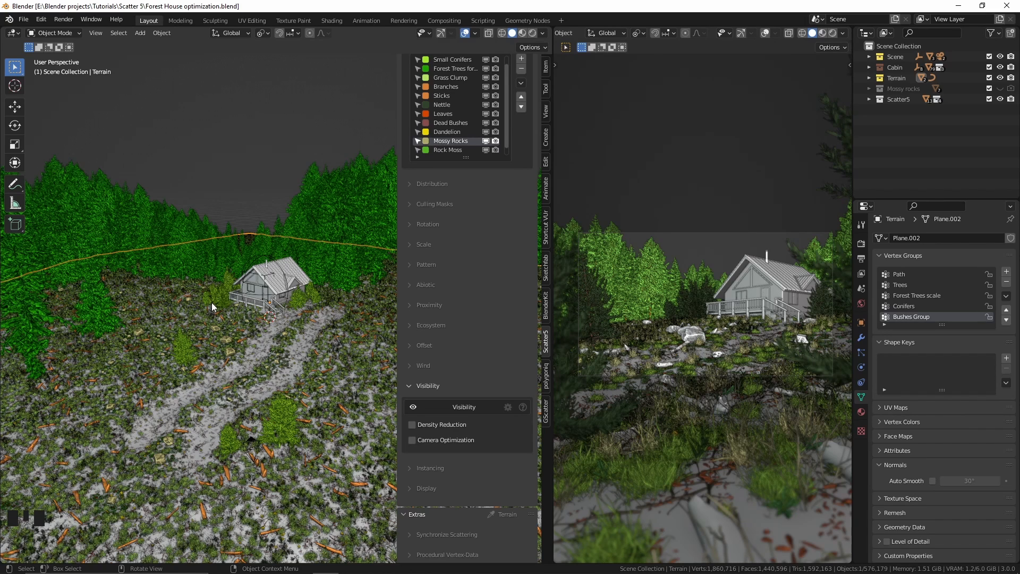
# Enable camera optimization with frustum culling for the terrain's selected scatter systems and inspect the culled area
pyautogui.scroll(-2, 211, 306)
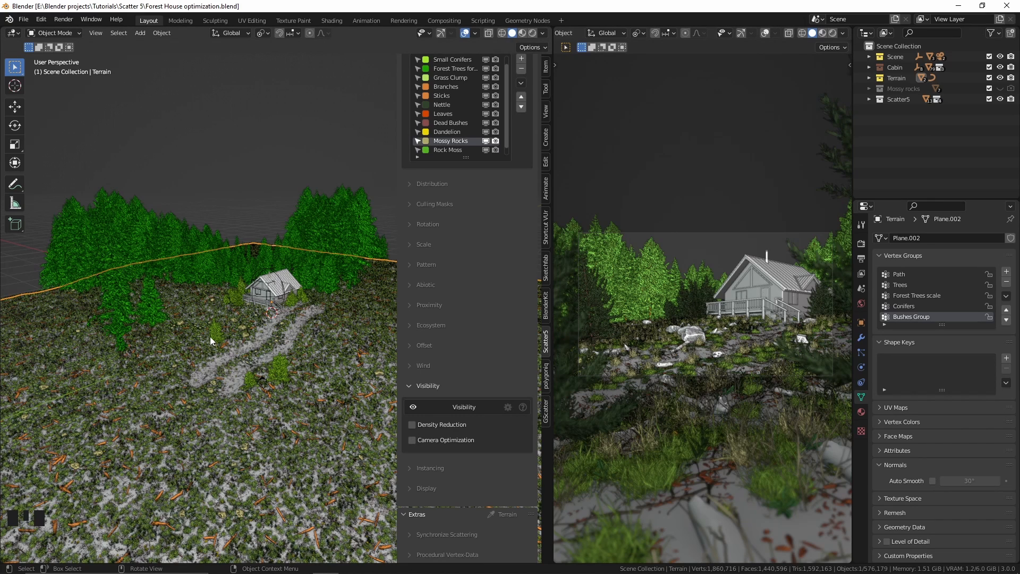
pyautogui.scroll(-3, 216, 338)
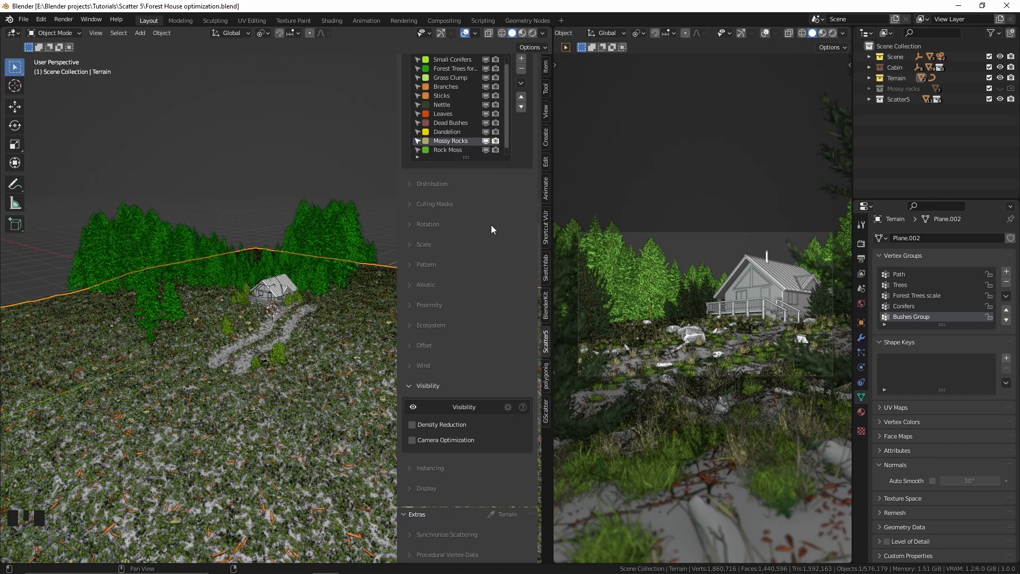
pyautogui.scroll(3, 491, 225)
pyautogui.scroll(2, 486, 161)
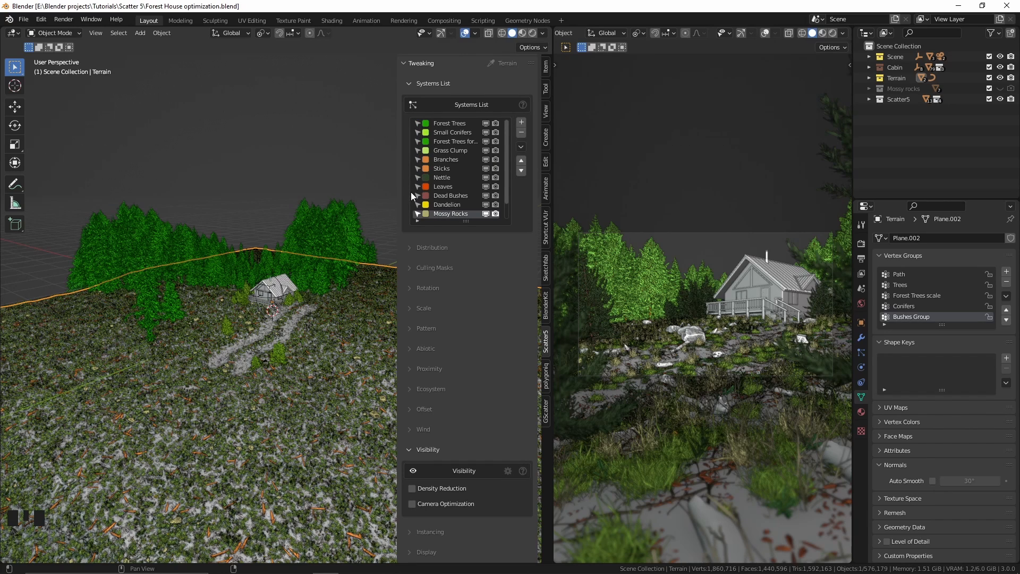
pyautogui.scroll(-2, 448, 436)
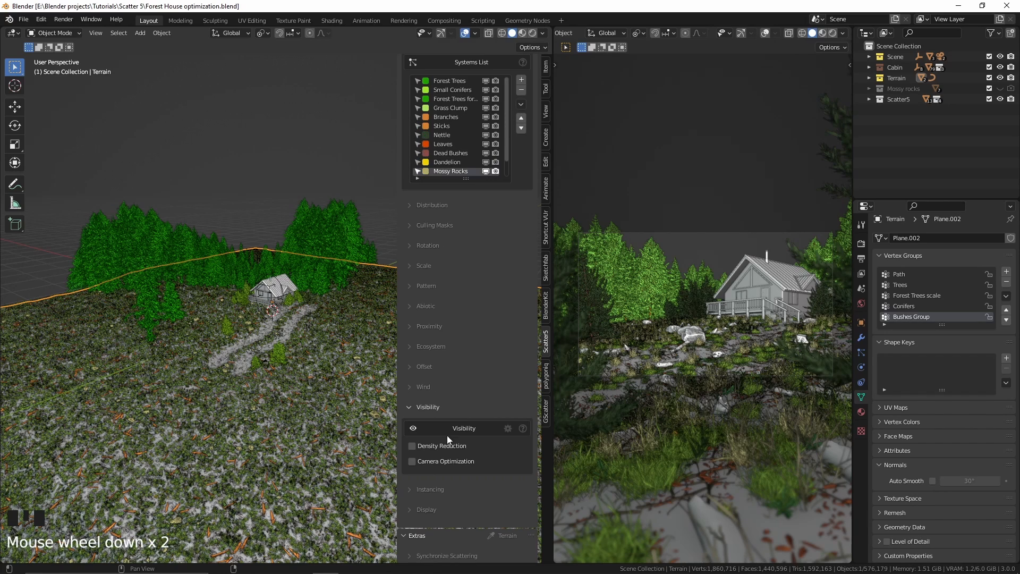
pyautogui.click(413, 462)
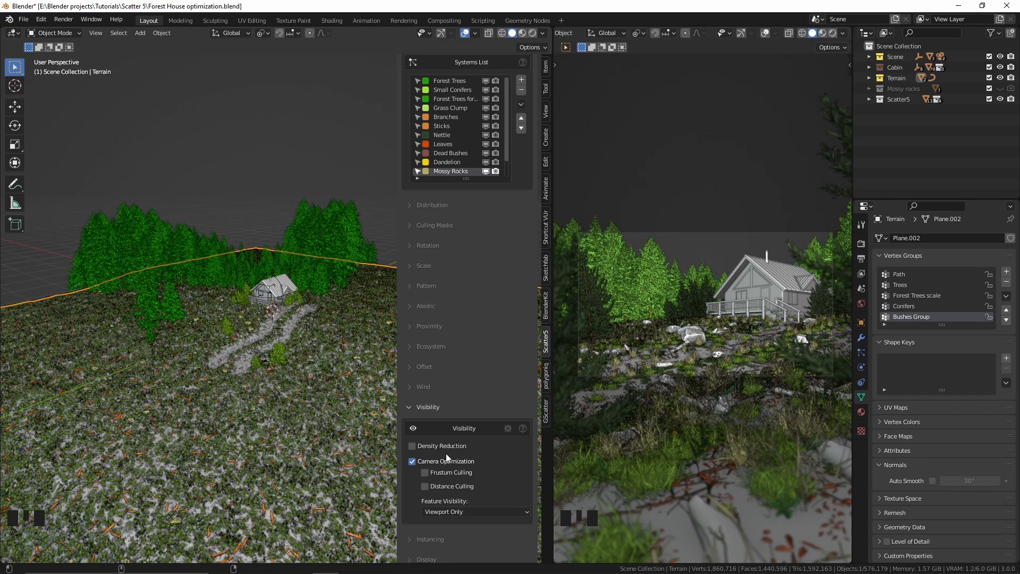
pyautogui.click(425, 473)
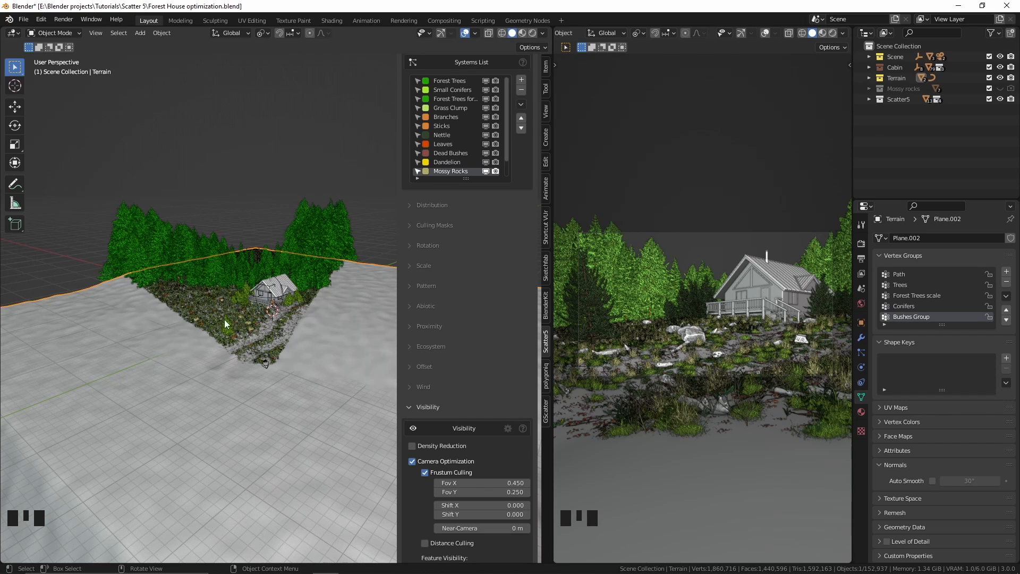
pyautogui.moveTo(239, 339); pyautogui.dragTo(241, 351, button='middle')
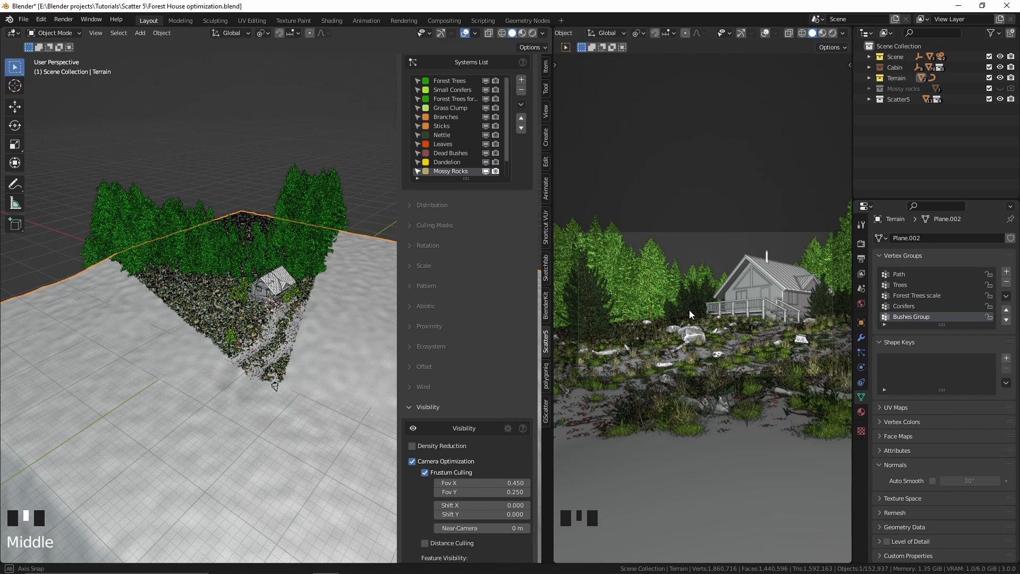
pyautogui.moveTo(690, 310); pyautogui.dragTo(690, 310, button='middle')
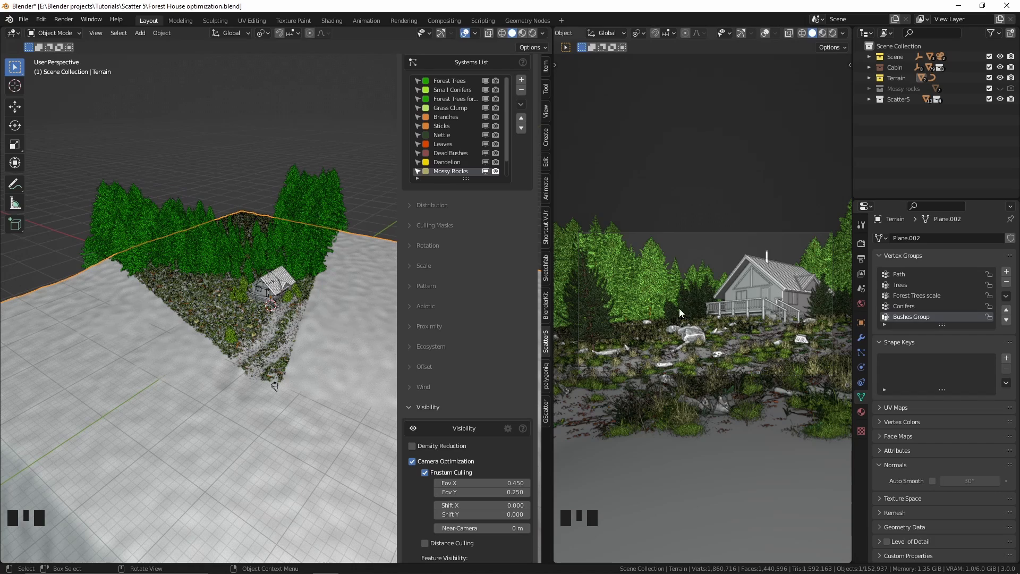
# Try moving the camera across the terrain to test how frustum culling follows its view
pyautogui.scroll(3, 266, 344)
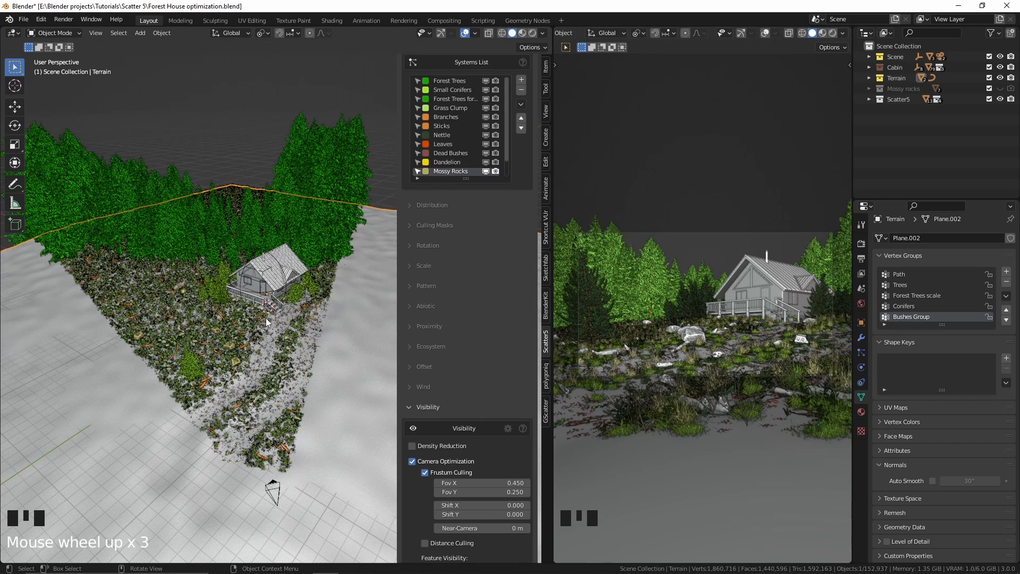
pyautogui.moveTo(266, 317); pyautogui.dragTo(265, 317, button='middle')
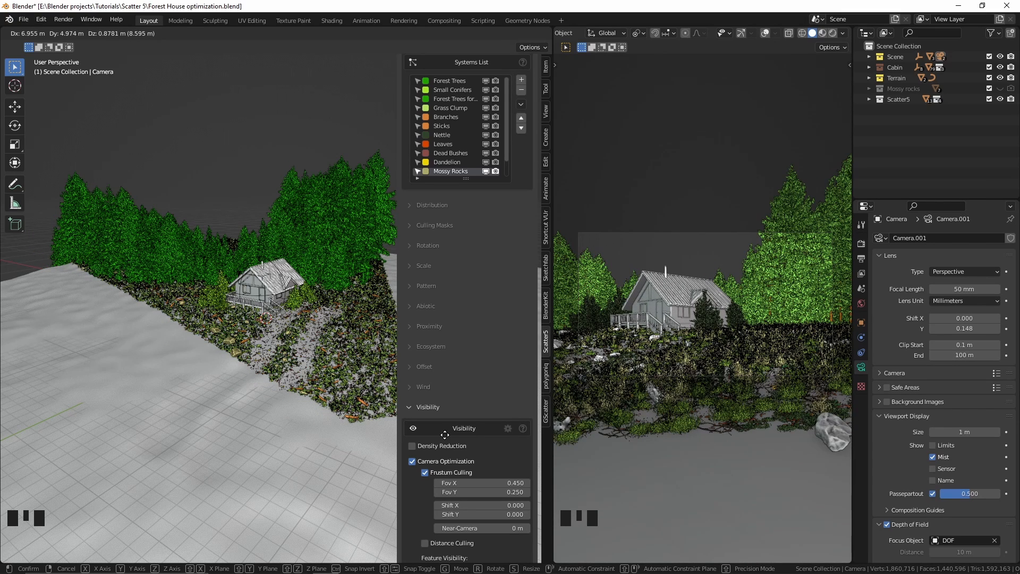
pyautogui.click(356, 408)
# Set the feature visibility of the camera optimization to Viewport & Render
pyautogui.scroll(-3, 491, 361)
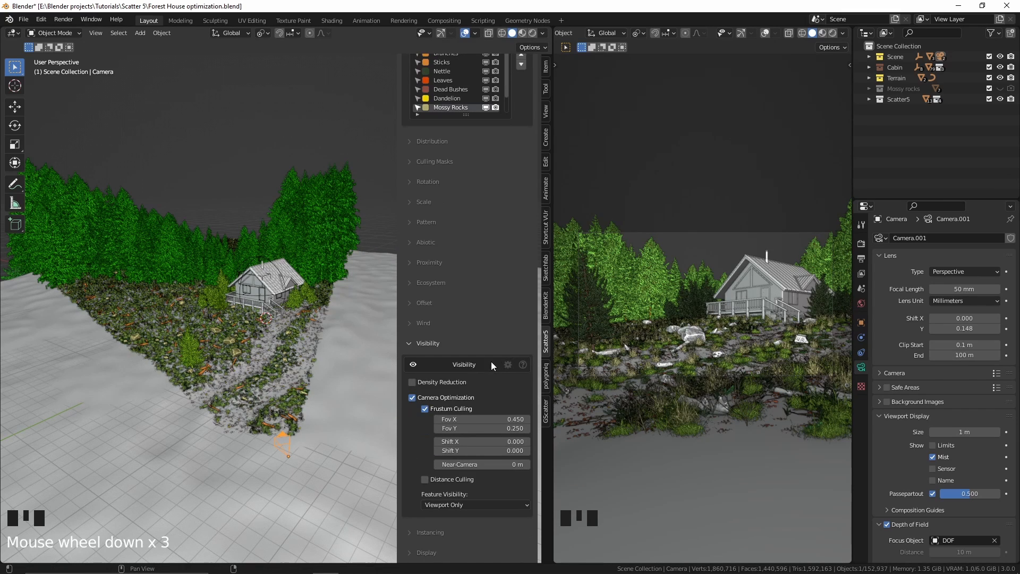
pyautogui.click(449, 505)
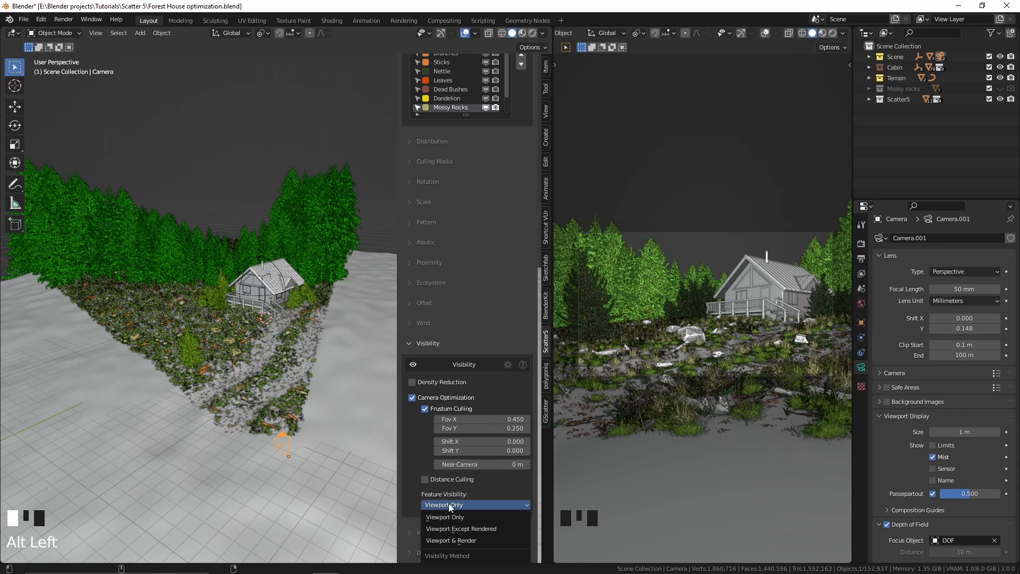
pyautogui.click(460, 540)
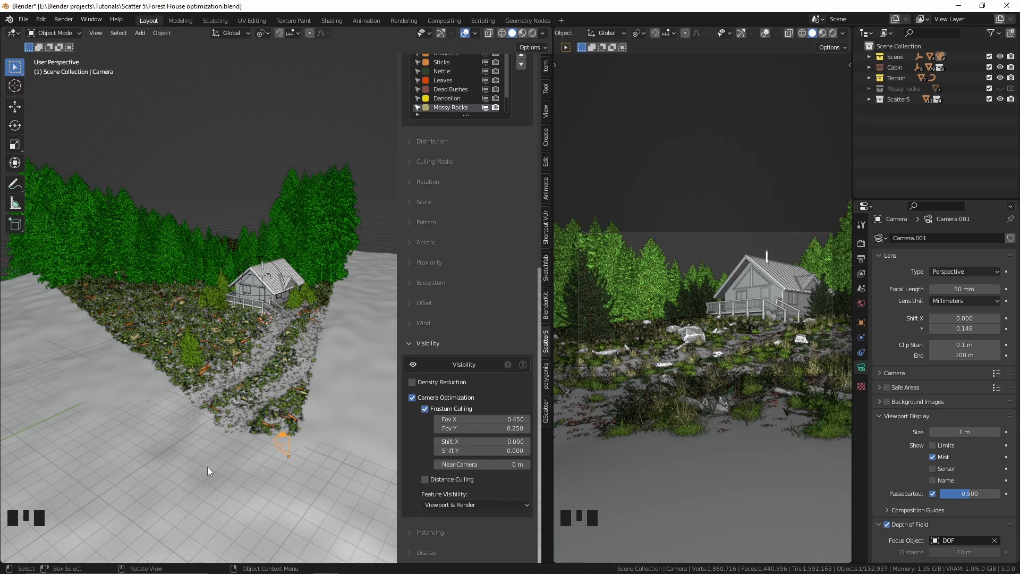
# Deselect the Forest Trees and Small Conifers systems and hide them in the viewport
pyautogui.keyDown('shift'); pyautogui.moveTo(207, 466); pyautogui.dragTo(298, 292, button='middle'); pyautogui.keyUp('shift')
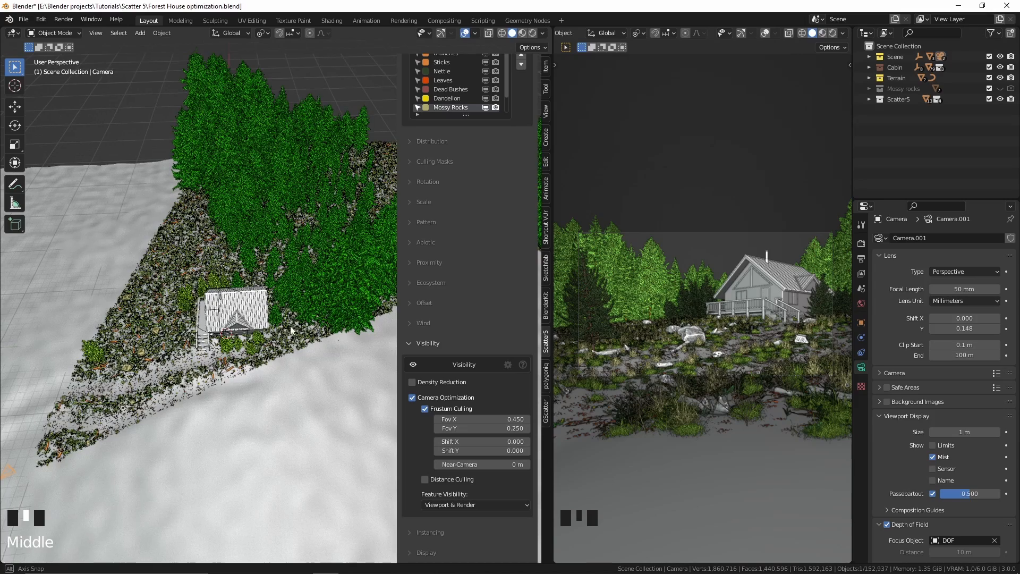
pyautogui.keyDown('shift'); pyautogui.moveTo(266, 348); pyautogui.dragTo(301, 453, button='middle'); pyautogui.keyUp('shift')
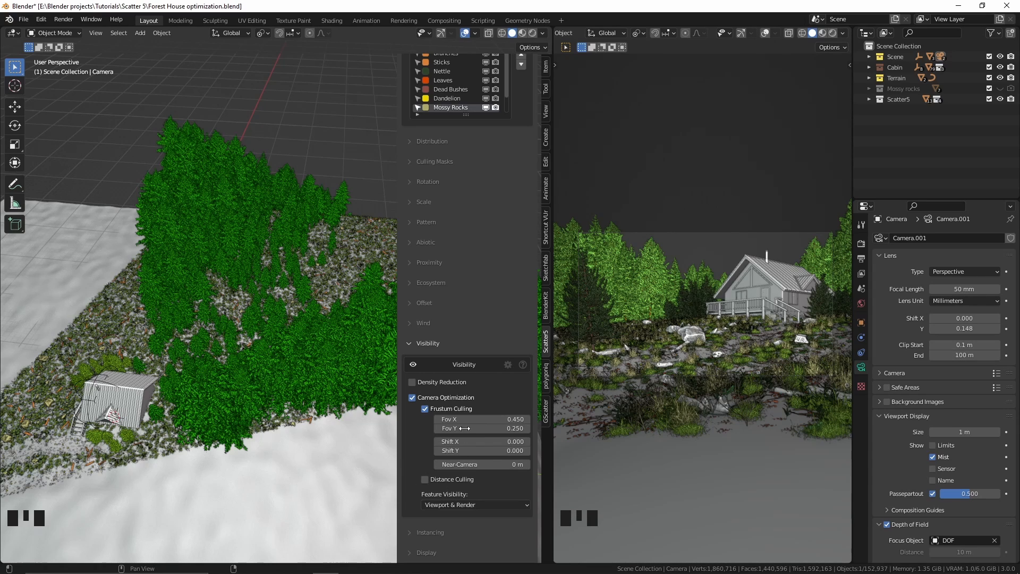
pyautogui.scroll(-8, 413, 466)
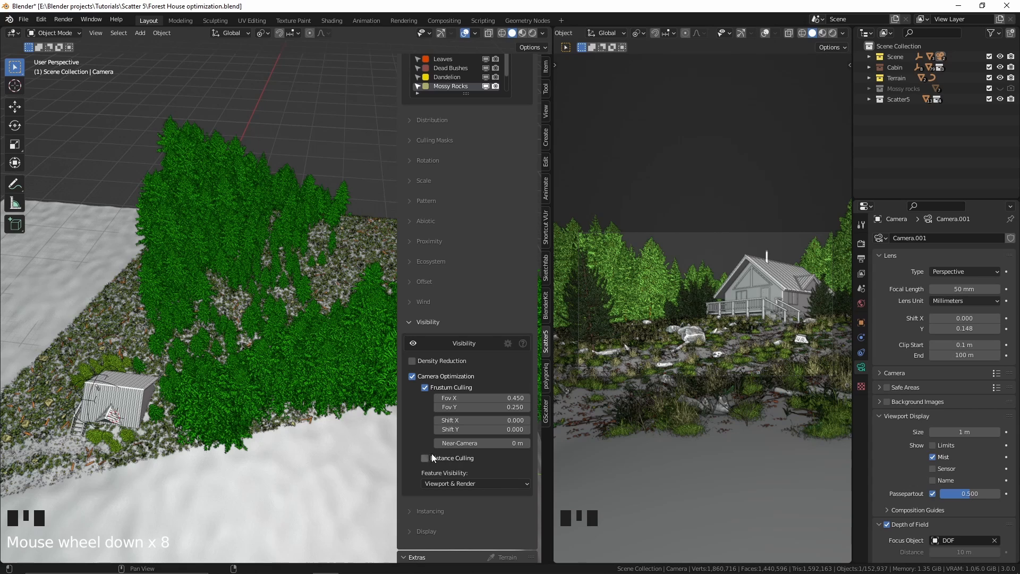
pyautogui.scroll(7, 411, 418)
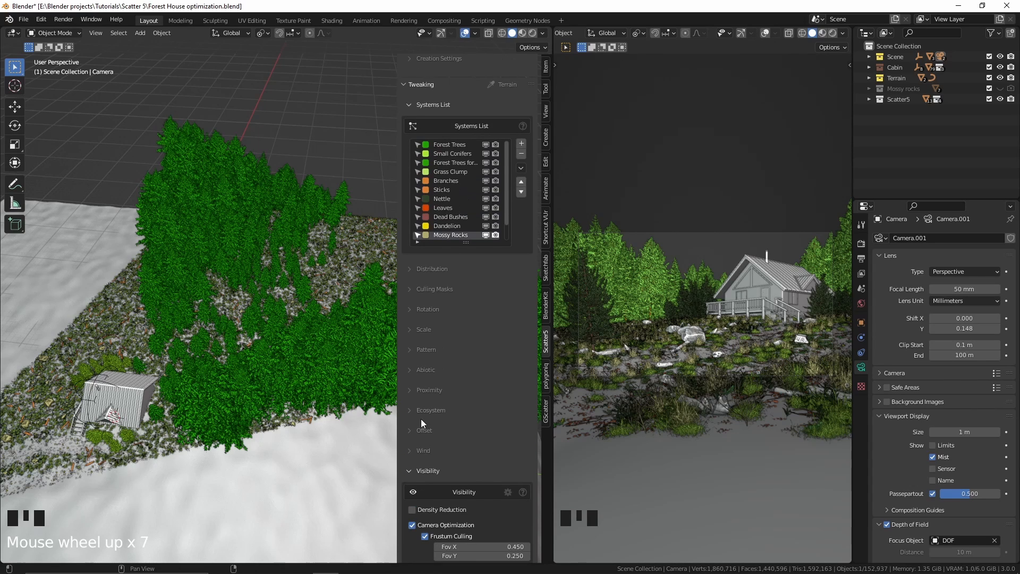
pyautogui.scroll(1, 421, 422)
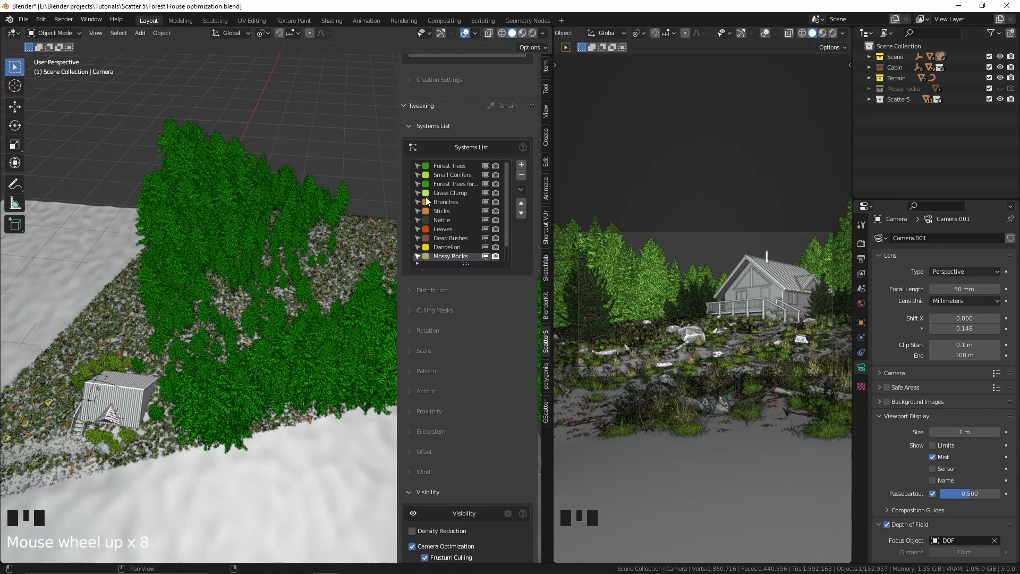
pyautogui.click(418, 167)
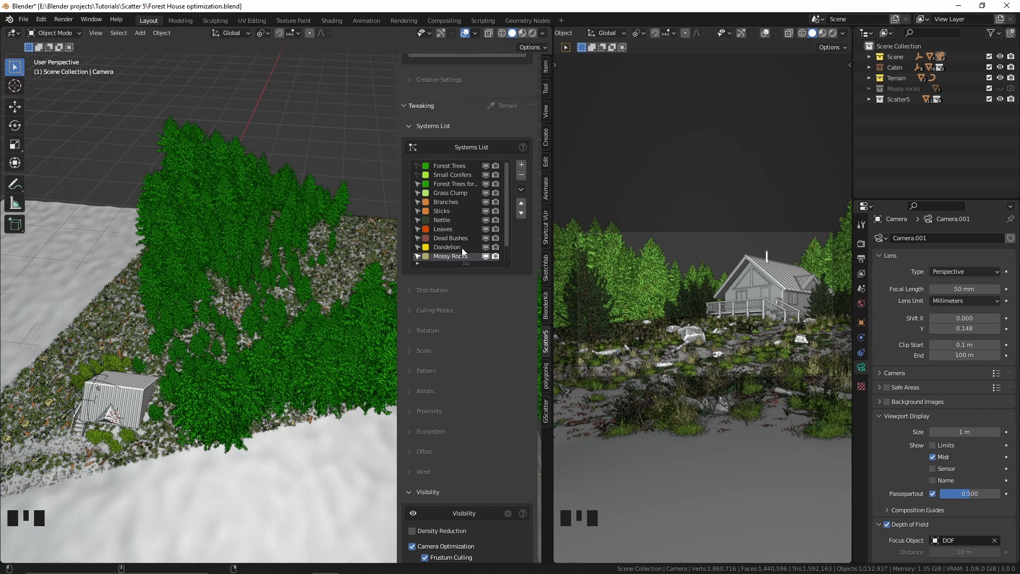
pyautogui.click(484, 166)
pyautogui.click(485, 174)
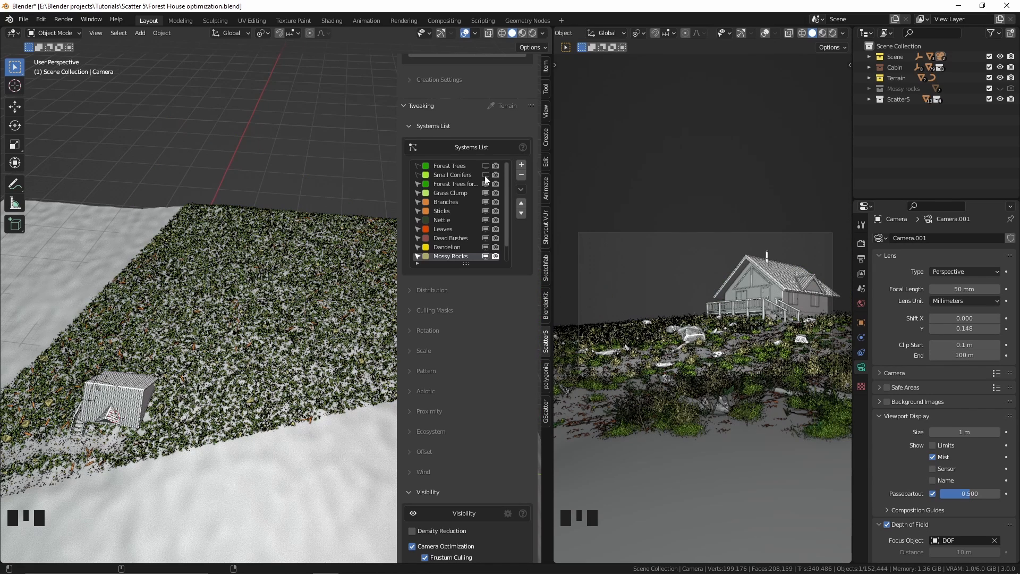
# Enable distance culling for the selected scatter systems and inspect the falloff around the cabin
pyautogui.scroll(-2, 484, 175)
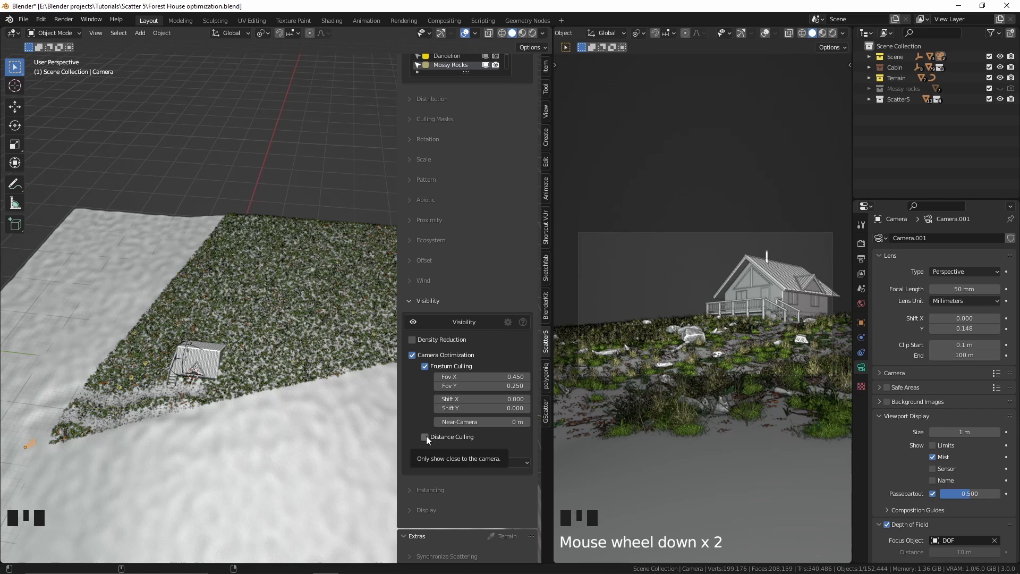
pyautogui.click(426, 435)
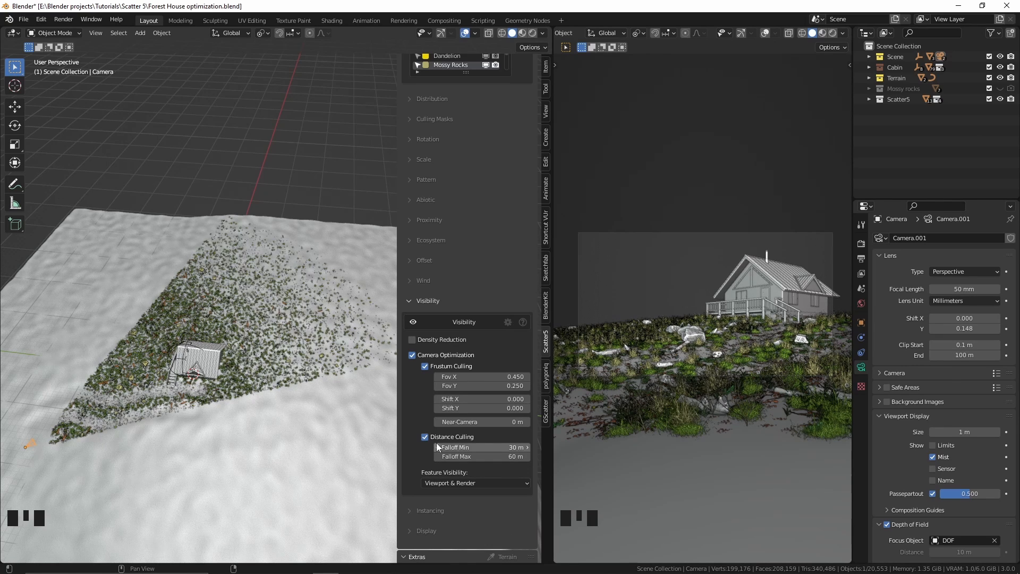
pyautogui.moveTo(384, 423); pyautogui.dragTo(348, 410, button='middle')
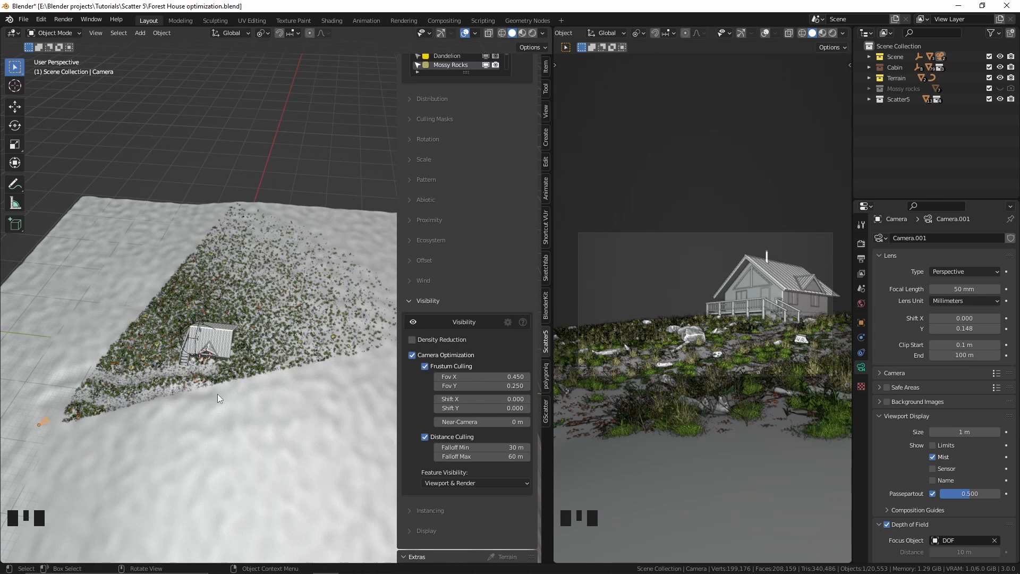
pyautogui.keyDown('shift'); pyautogui.moveTo(215, 402); pyautogui.dragTo(247, 394, button='middle'); pyautogui.keyUp('shift')
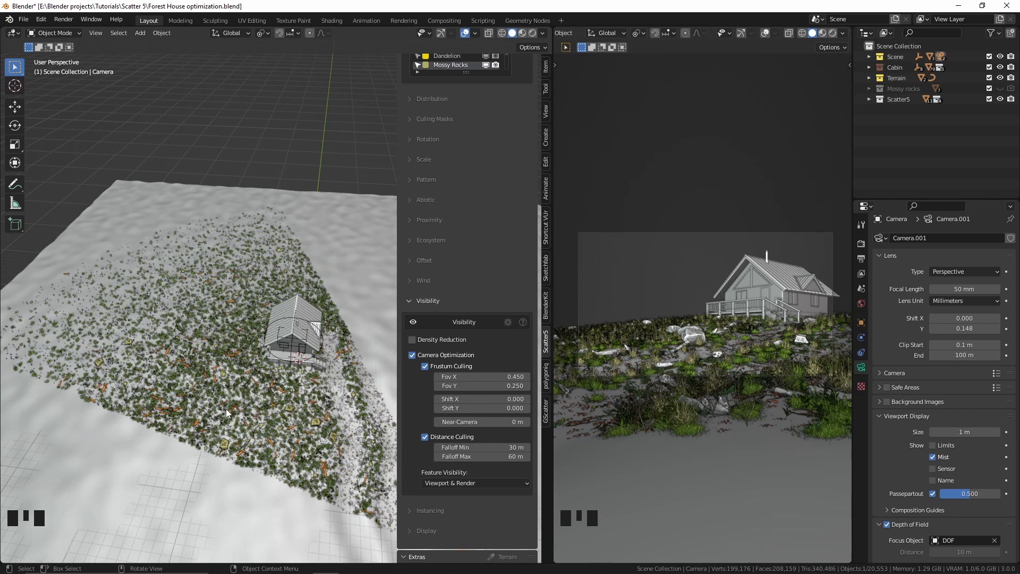
pyautogui.scroll(-2, 228, 408)
pyautogui.moveTo(229, 408); pyautogui.dragTo(237, 409, button='middle')
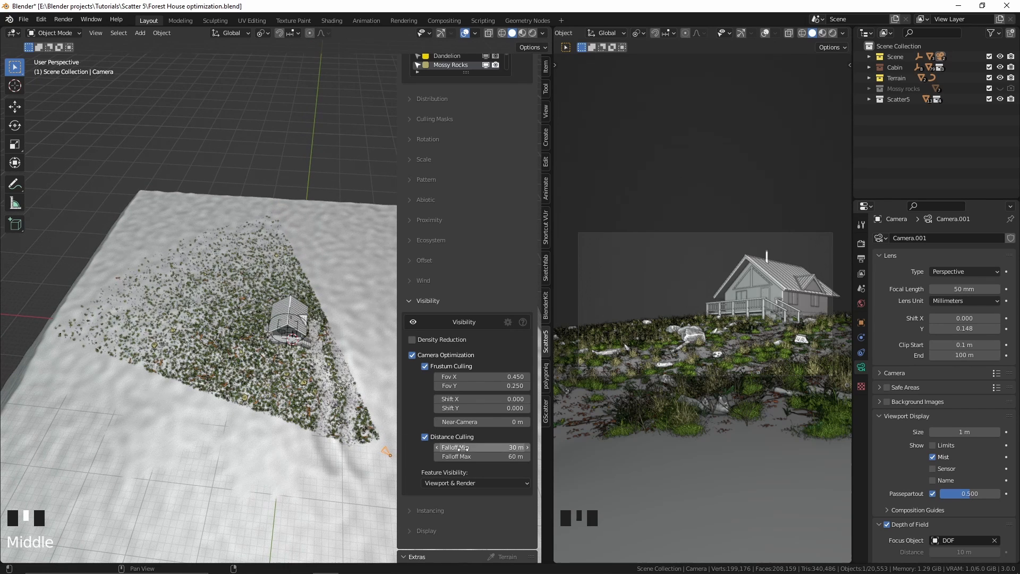
# Turn distance culling off to compare the ground scatter density, and undo that change
pyautogui.click(489, 459)
pyautogui.press('Return')
pyautogui.click(425, 437)
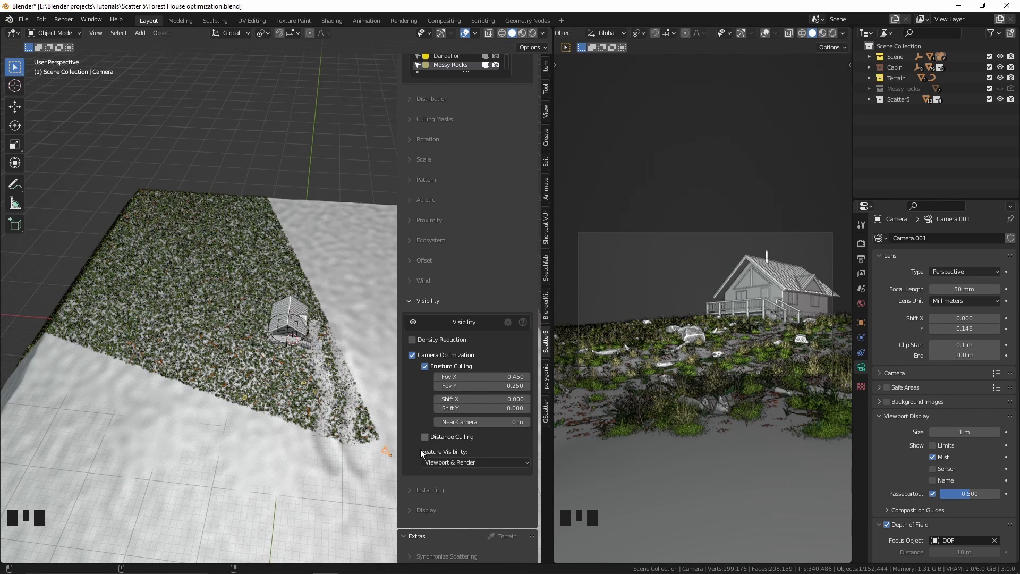
pyautogui.hotkey('ctrl', 'z')
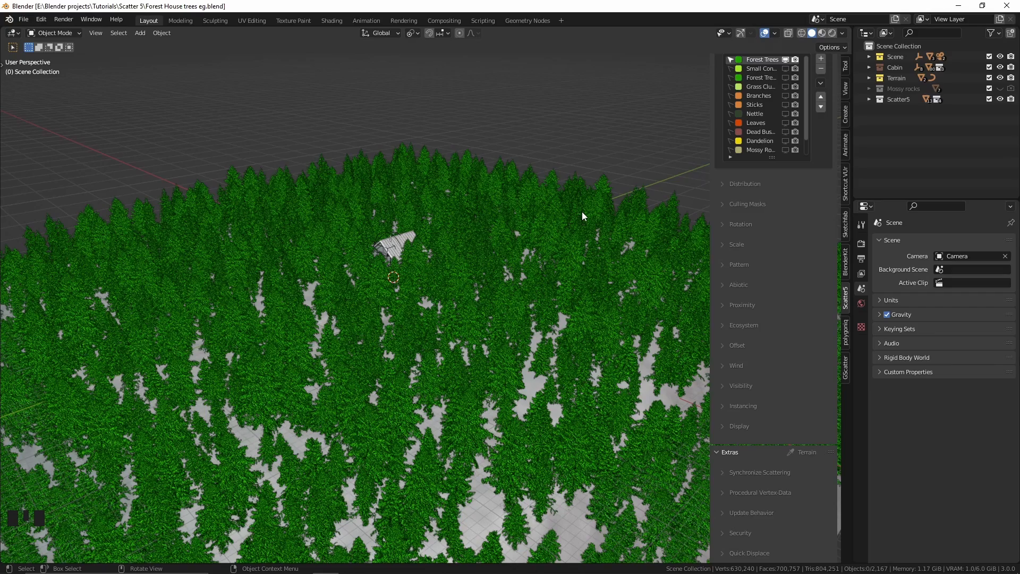
# Enable Display As for the Forest Trees system, using the Placeholder display mode
pyautogui.scroll(-2, 582, 215)
pyautogui.click(724, 426)
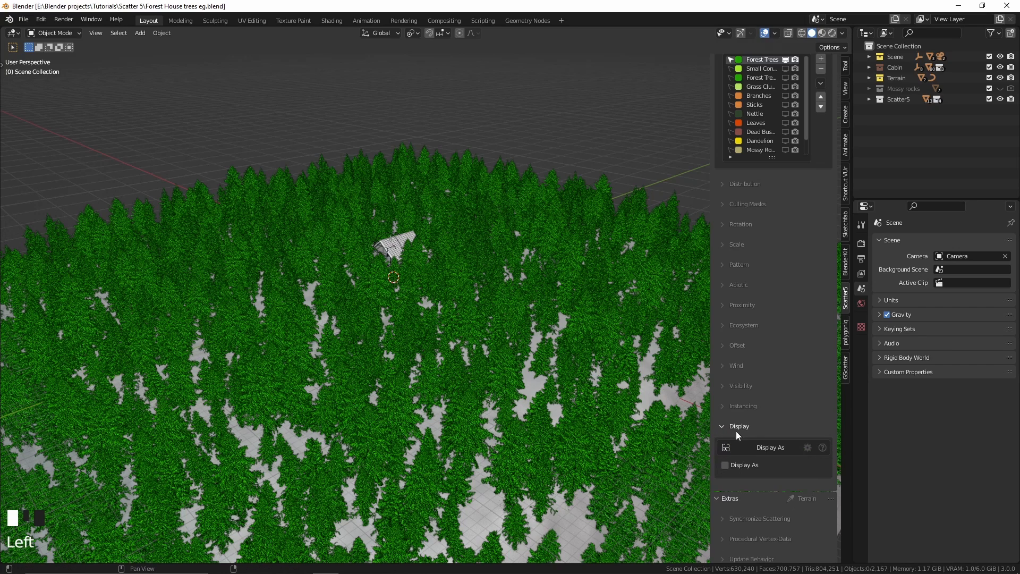
pyautogui.click(726, 466)
pyautogui.scroll(-2, 752, 425)
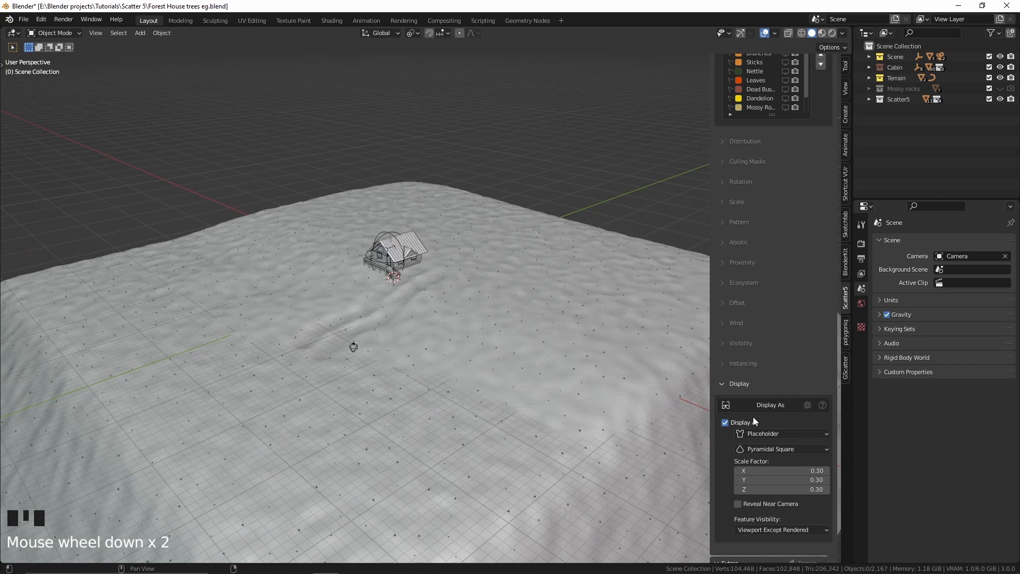
pyautogui.click(747, 436)
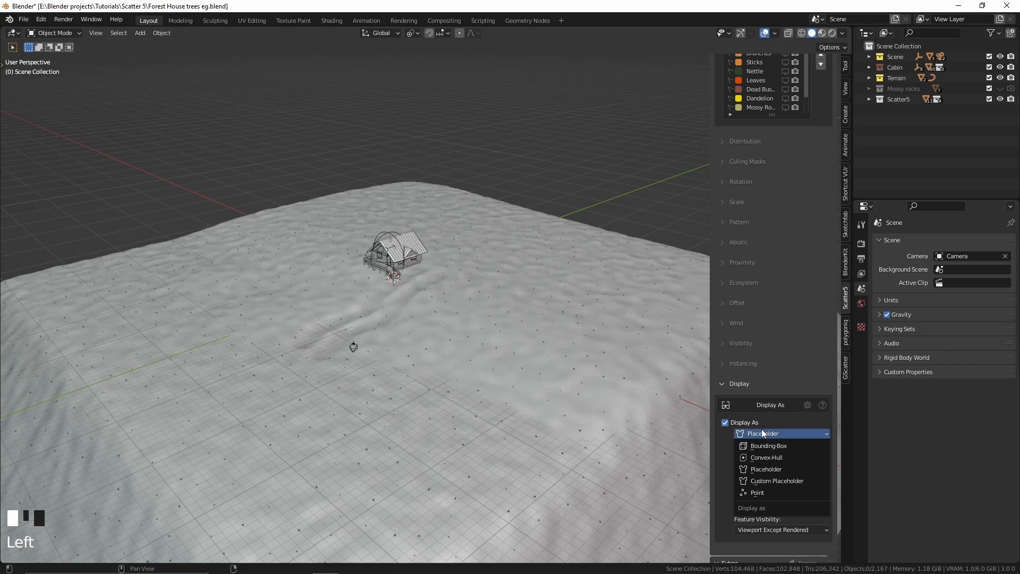
pyautogui.click(783, 470)
# Set the placeholder type of the Forest Trees system to Lowpoly Pine 02
pyautogui.scroll(-1, 783, 470)
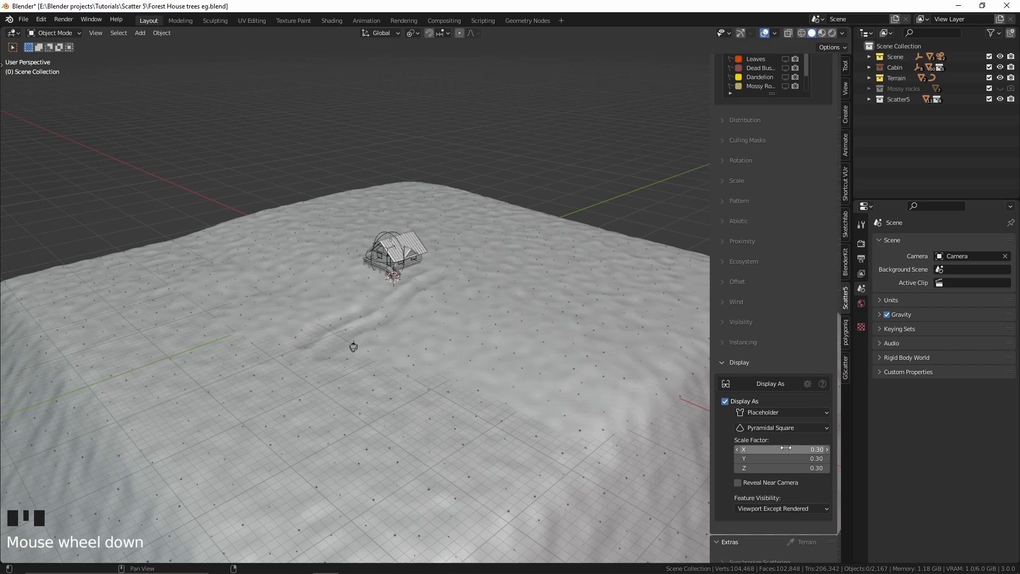
pyautogui.click(754, 428)
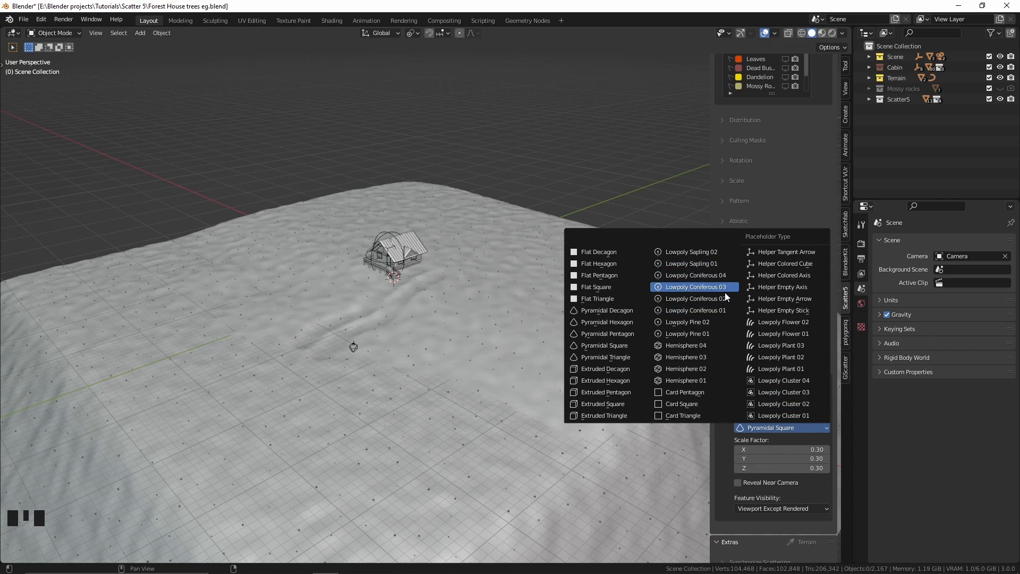
pyautogui.click(712, 322)
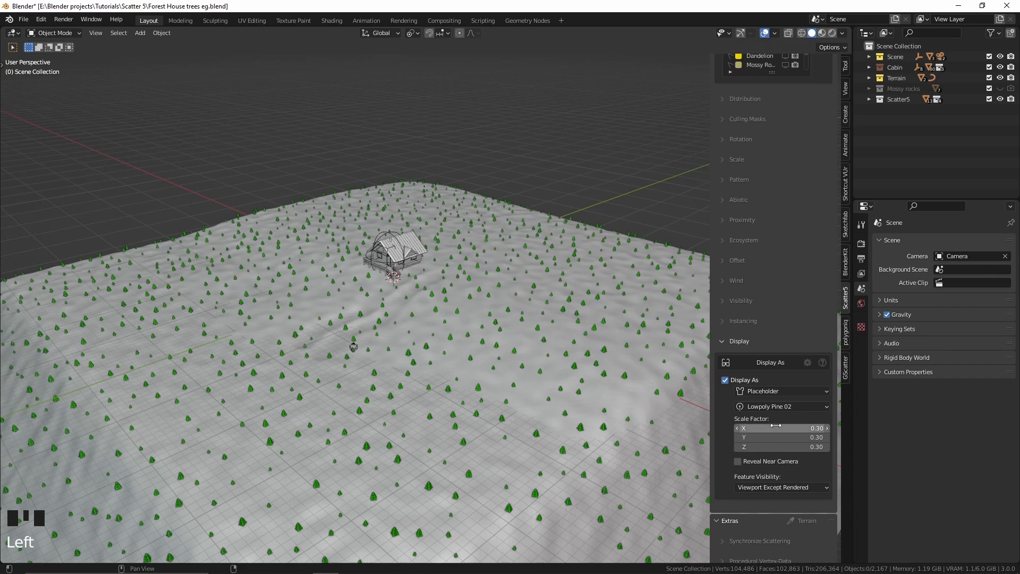
# Set the placeholder scale factor to 3 on X, Y and Z and inspect the forest
pyautogui.click(781, 428)
pyautogui.moveTo(781, 428); pyautogui.dragTo(777, 429)
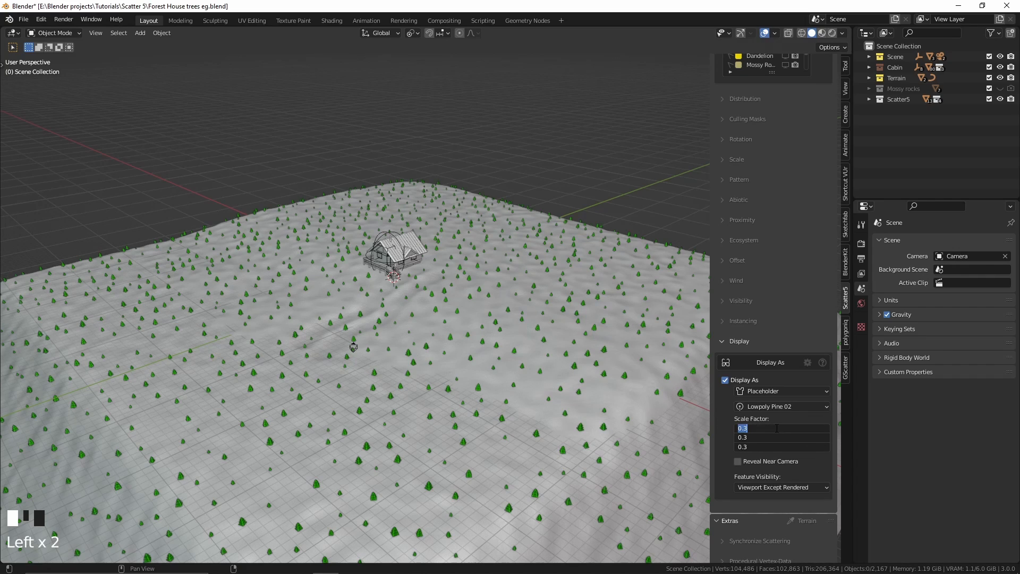
pyautogui.write('3')
pyautogui.press('Return')
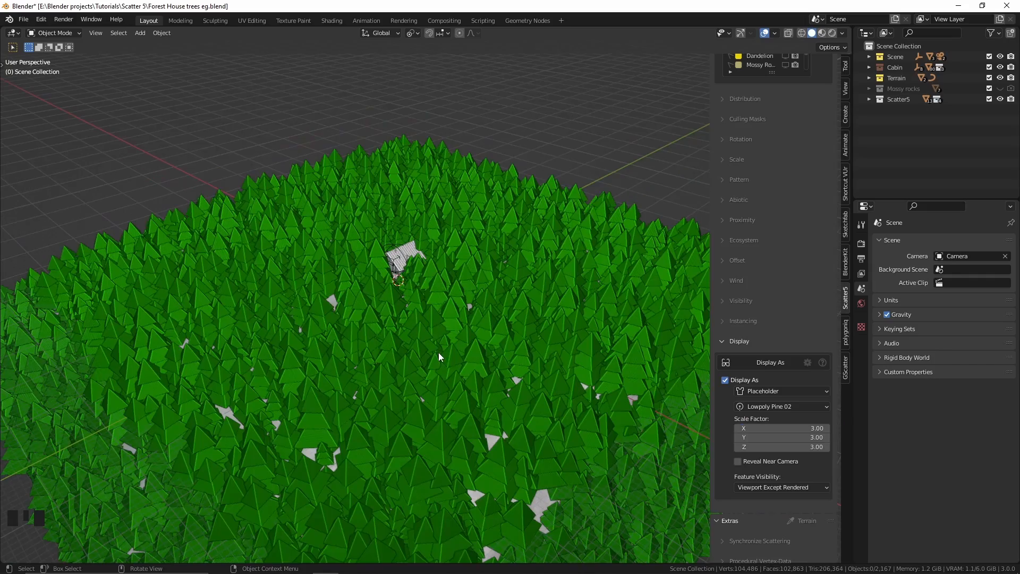
pyautogui.moveTo(419, 349); pyautogui.dragTo(439, 359, button='middle')
pyautogui.scroll(2, 431, 350)
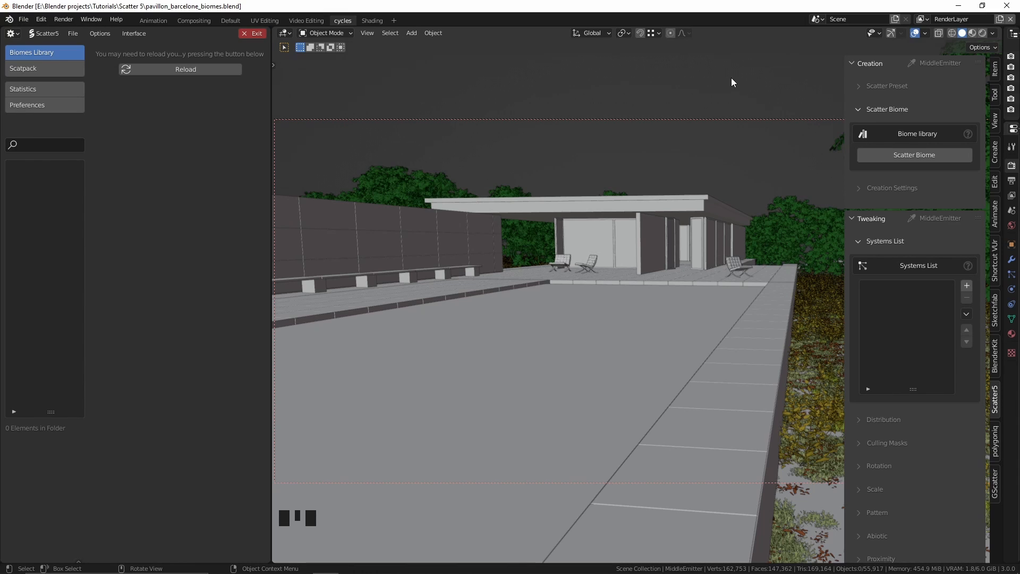
pyautogui.click(959, 65)
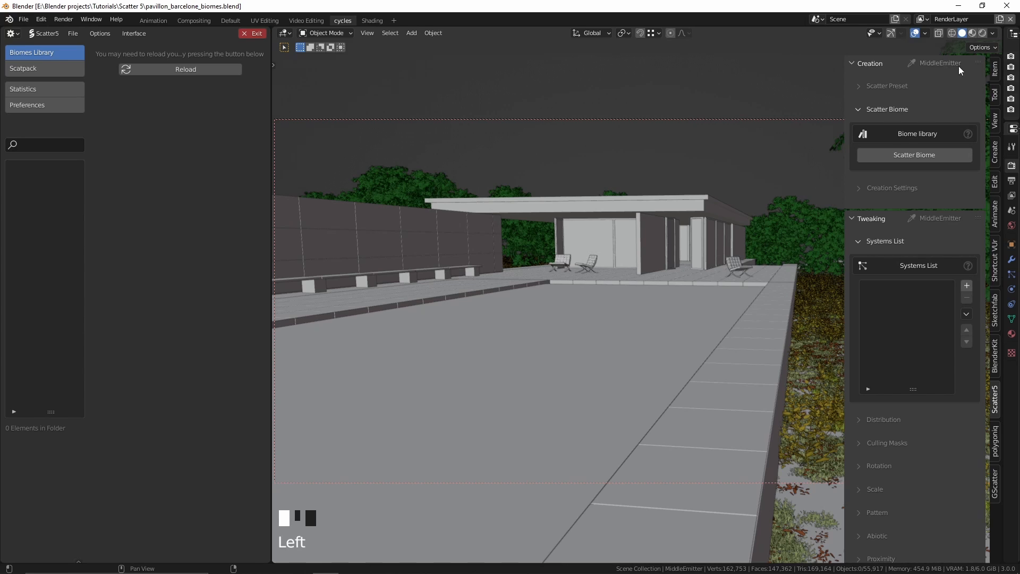
pyautogui.click(972, 105)
pyautogui.moveTo(973, 104); pyautogui.dragTo(598, 338)
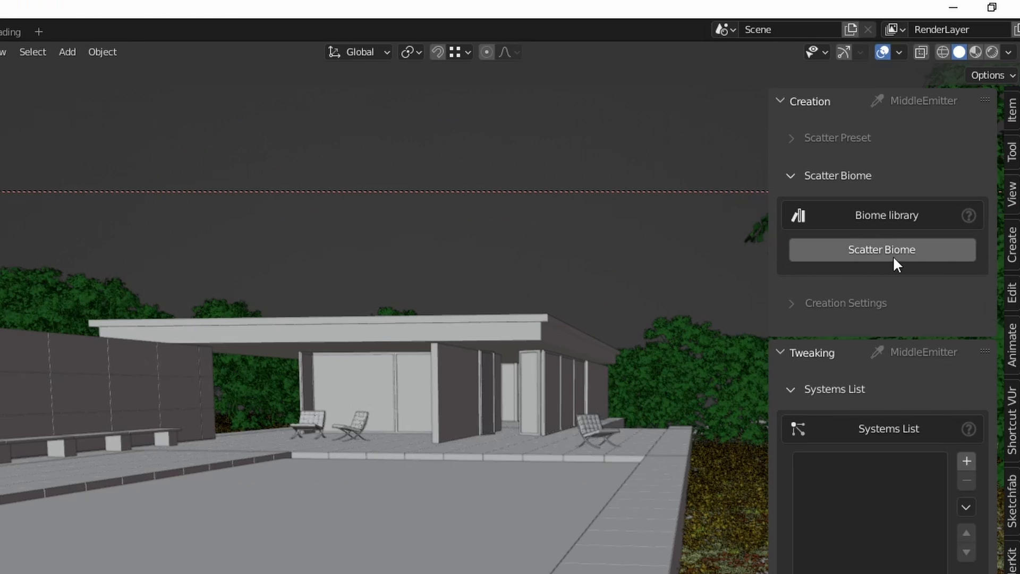
# Open the biome library in its own window and reload it to browse the available biomes
pyautogui.click(895, 253)
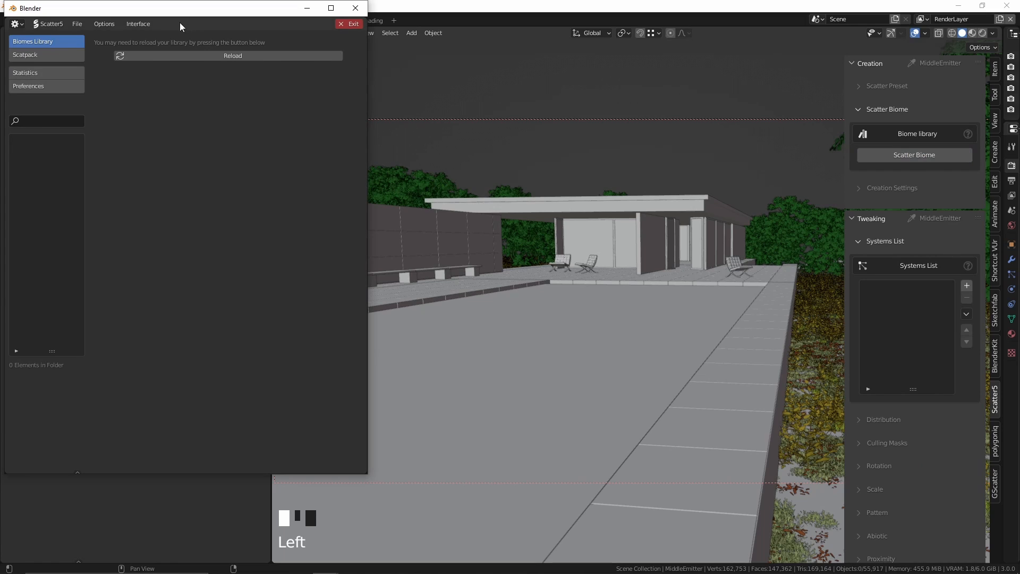
pyautogui.moveTo(117, 9); pyautogui.dragTo(136, 25)
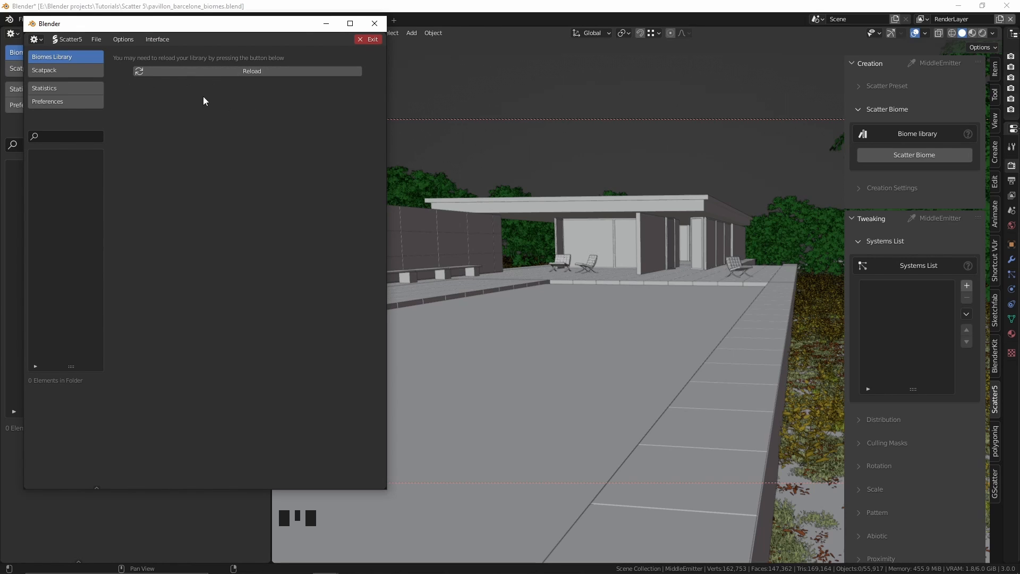
pyautogui.click(189, 72)
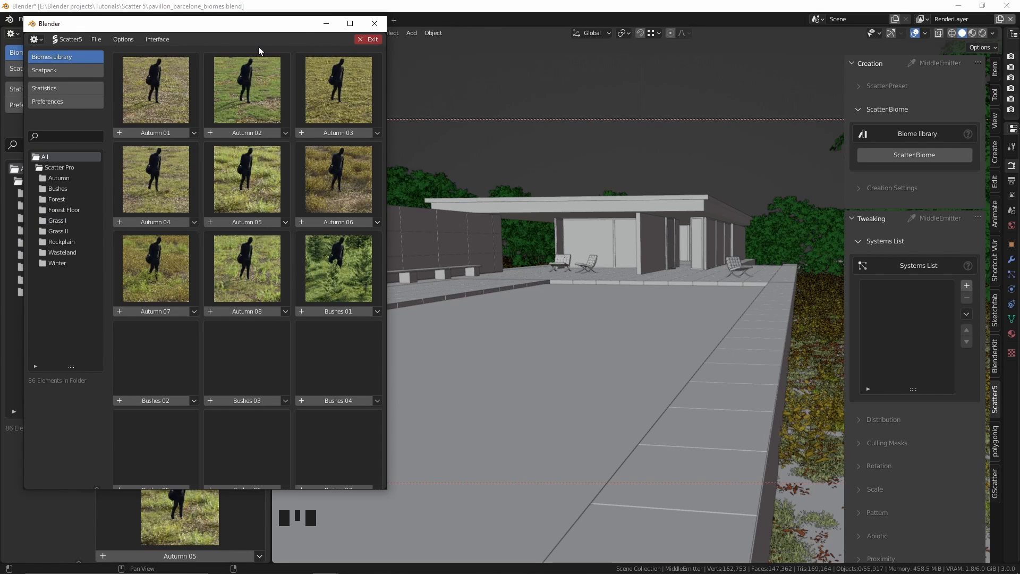
pyautogui.scroll(-3, 286, 86)
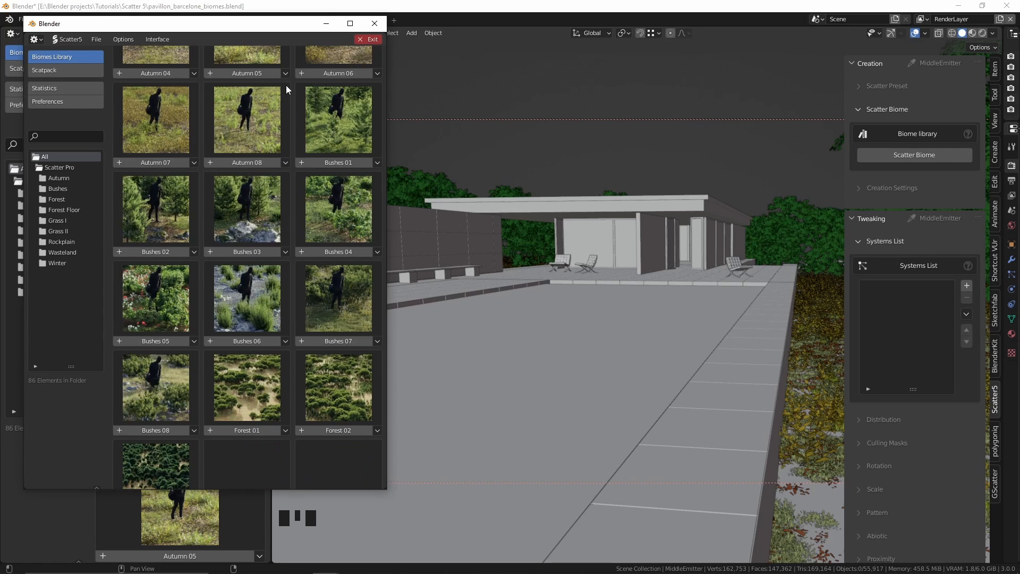
pyautogui.scroll(-3, 286, 84)
pyautogui.scroll(-2, 286, 85)
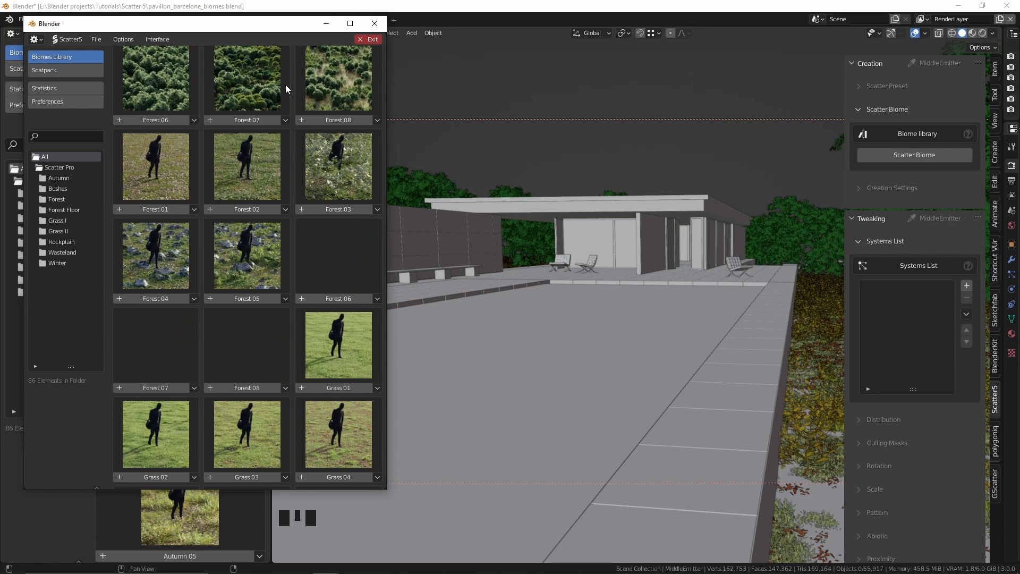
# Browse the remaining biomes in the separate library window, from Forest through Winter, and close that window
pyautogui.scroll(-10, 285, 85)
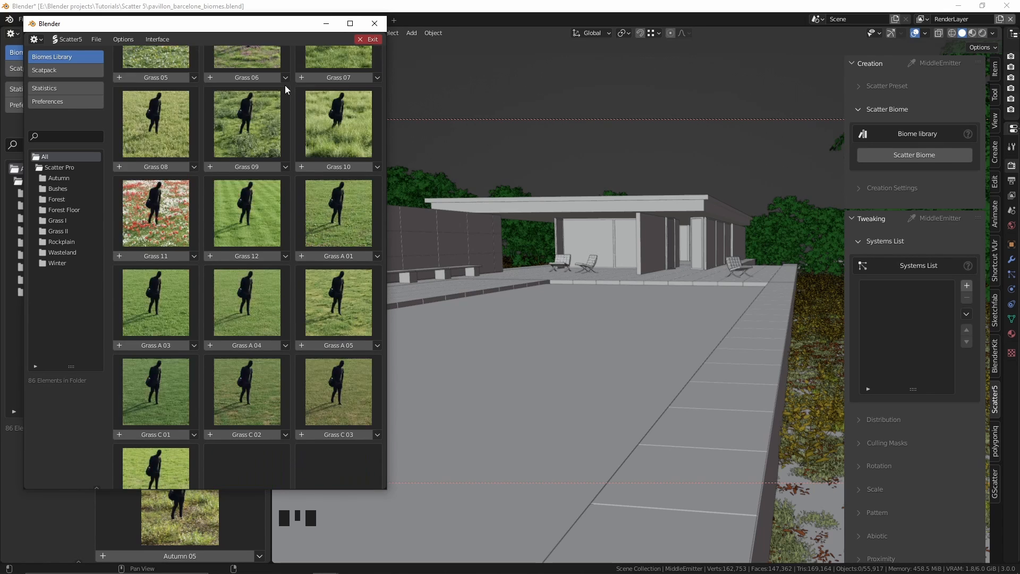
pyautogui.scroll(-8, 284, 85)
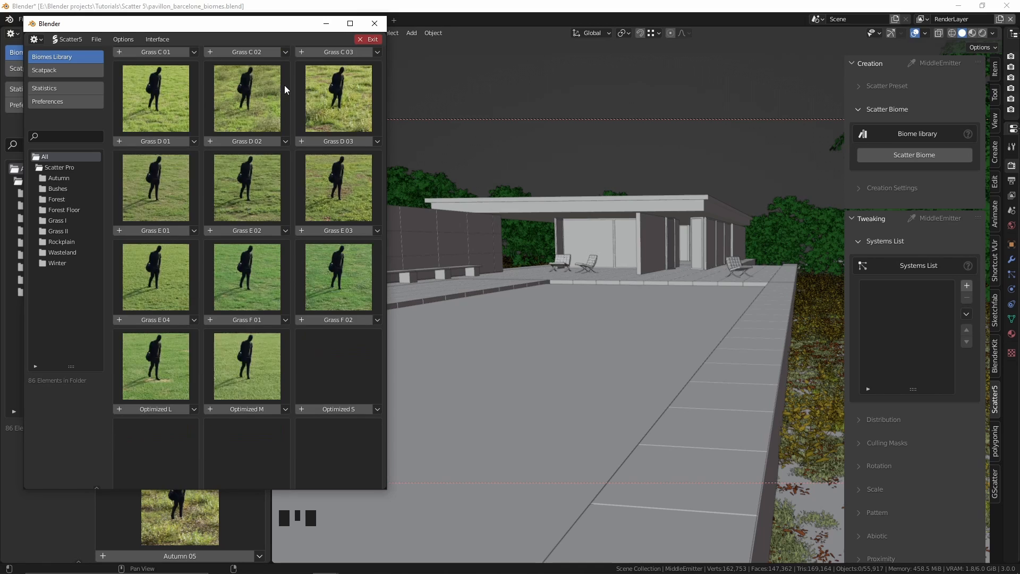
pyautogui.scroll(-10, 284, 85)
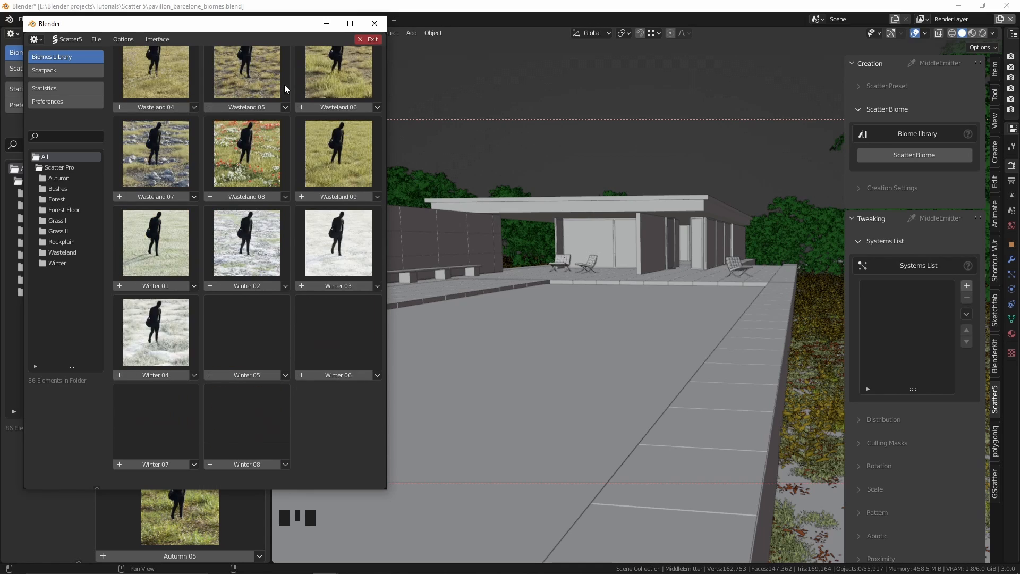
pyautogui.scroll(-2, 285, 85)
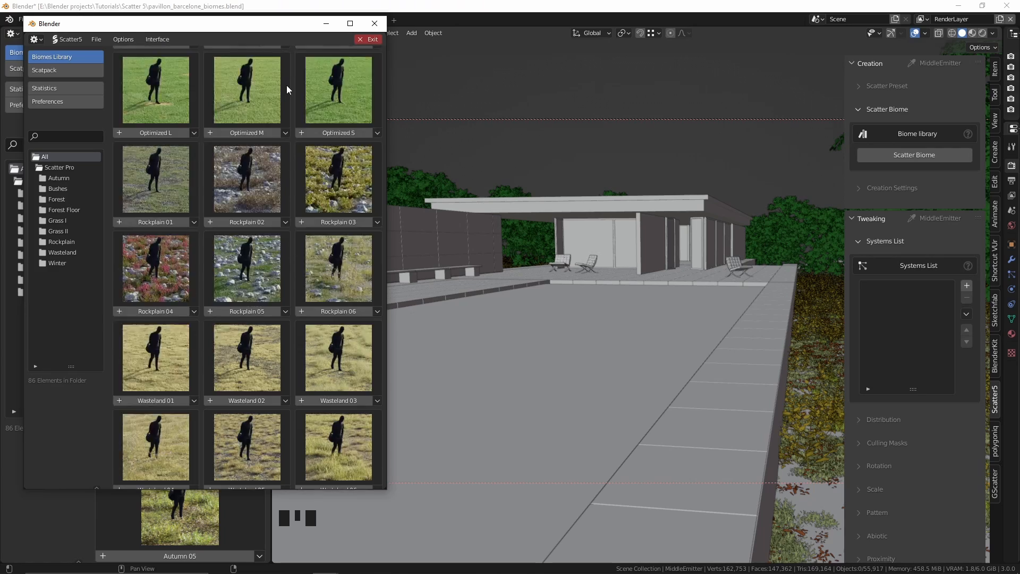
pyautogui.scroll(-3, 287, 89)
pyautogui.click(375, 23)
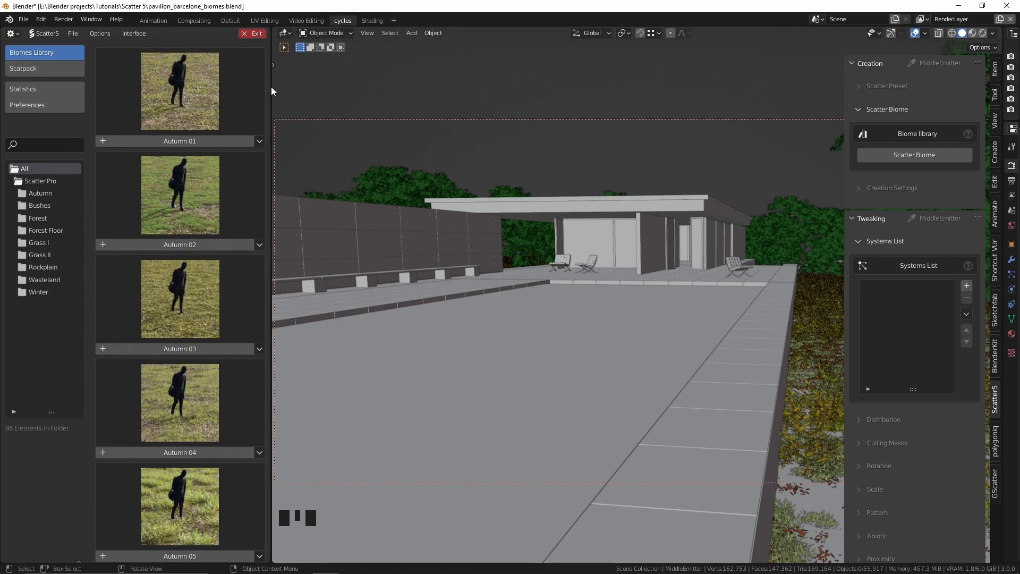
# Widen the docked biome library to fit two columns of thumbnails and browse its Grass II category
pyautogui.moveTo(272, 94); pyautogui.dragTo(309, 92)
pyautogui.click(35, 255)
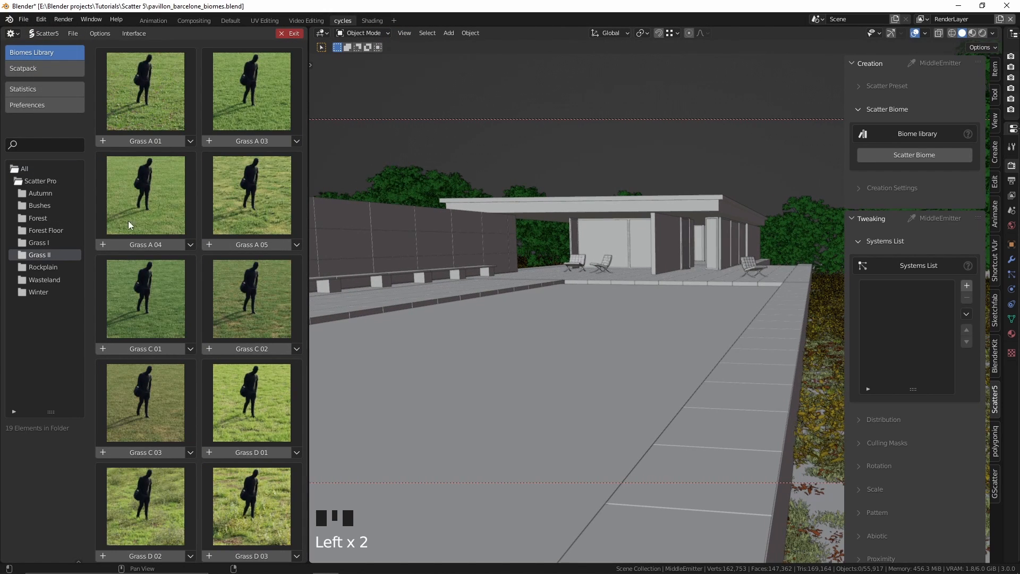
pyautogui.scroll(-10, 177, 205)
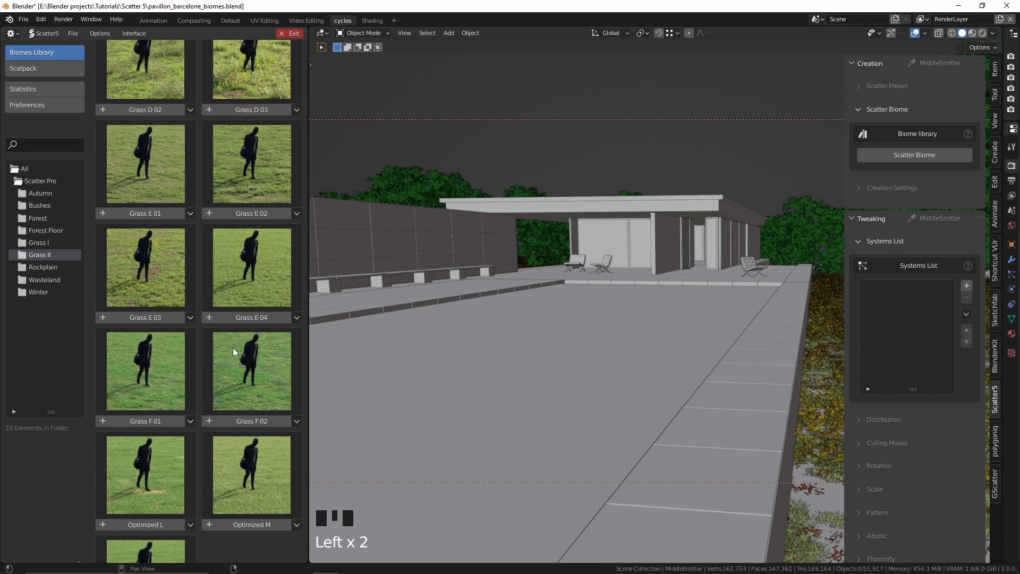
# Scatter the Grass E 03 biome on the MiddleEmitter surface and display the viewport in Rendered shading
pyautogui.click(128, 317)
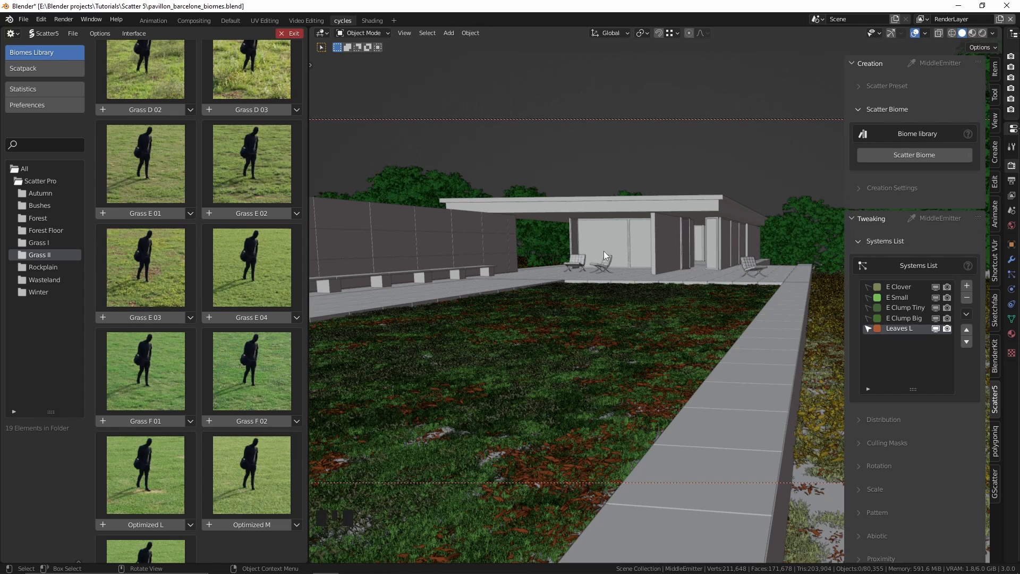
pyautogui.press('z')
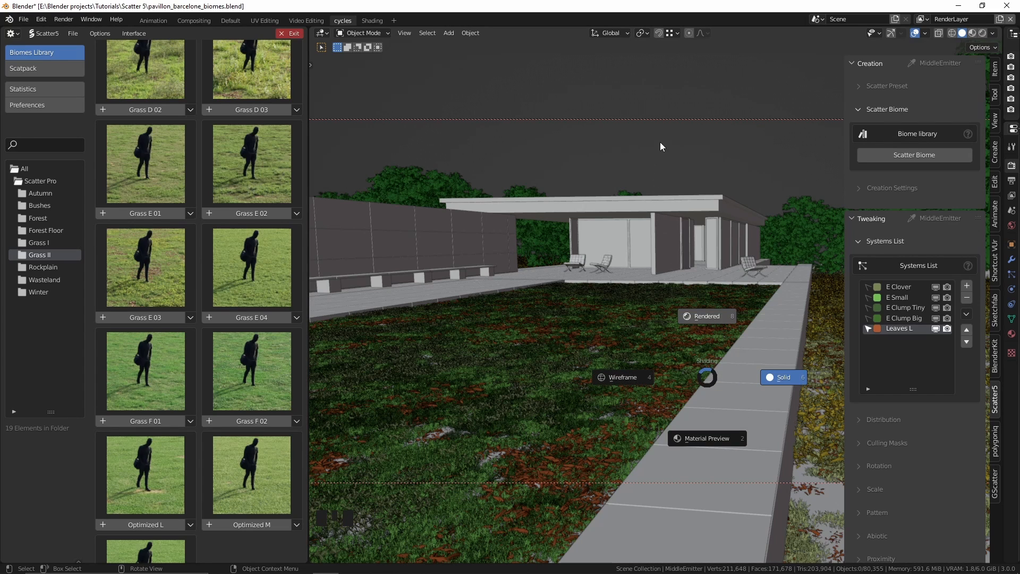
pyautogui.click(691, 135)
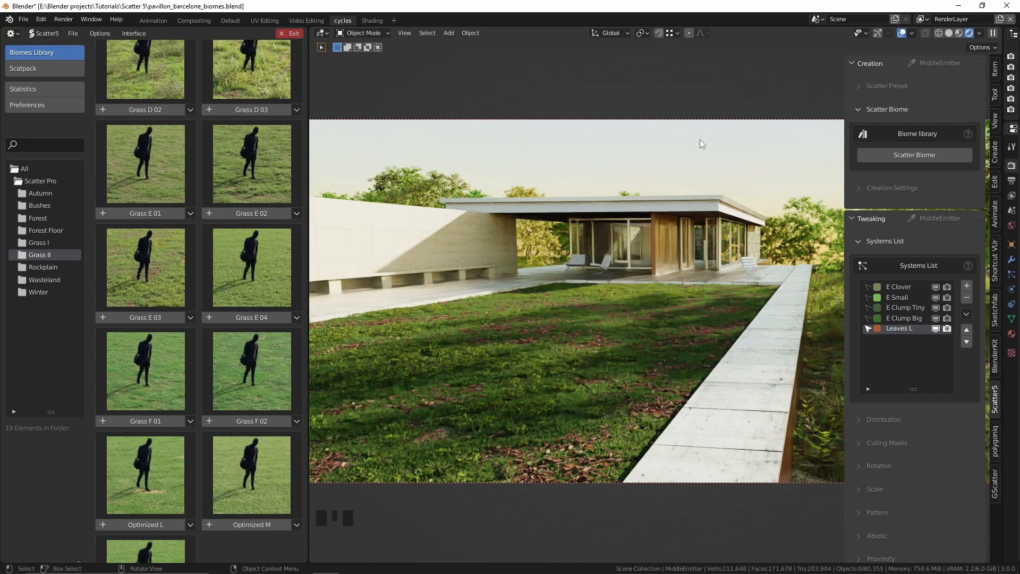